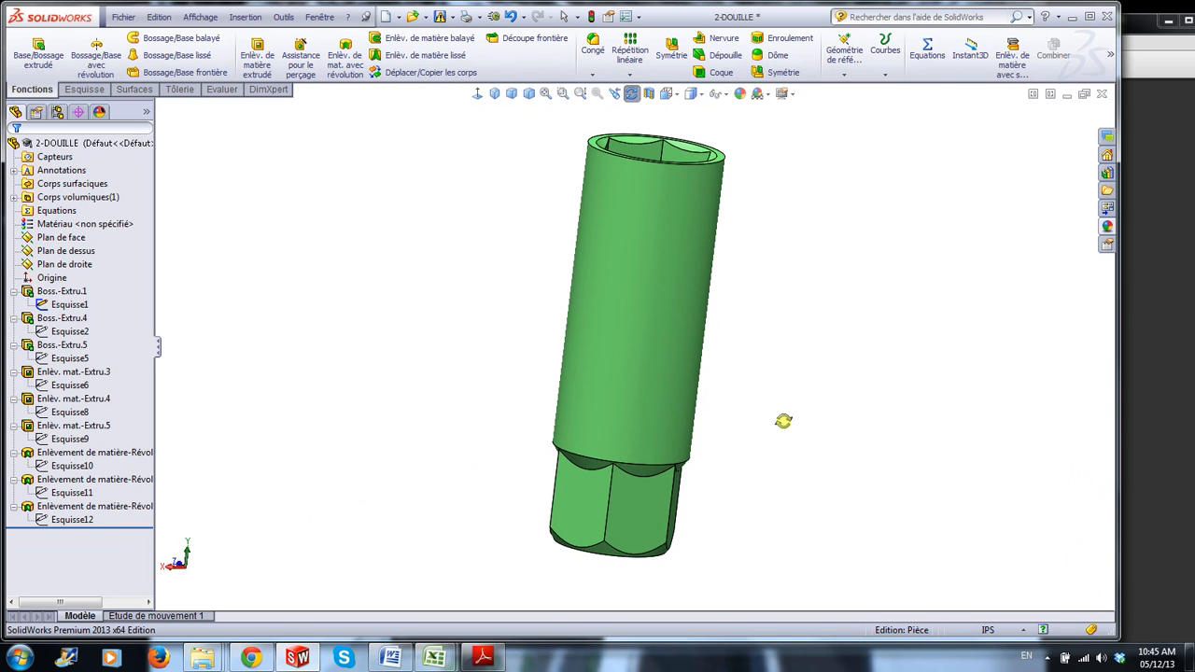
Section the socket along Plan de face to inspect its inner cavities, and turn the section view off again.
key(Escape)
click(648, 94)
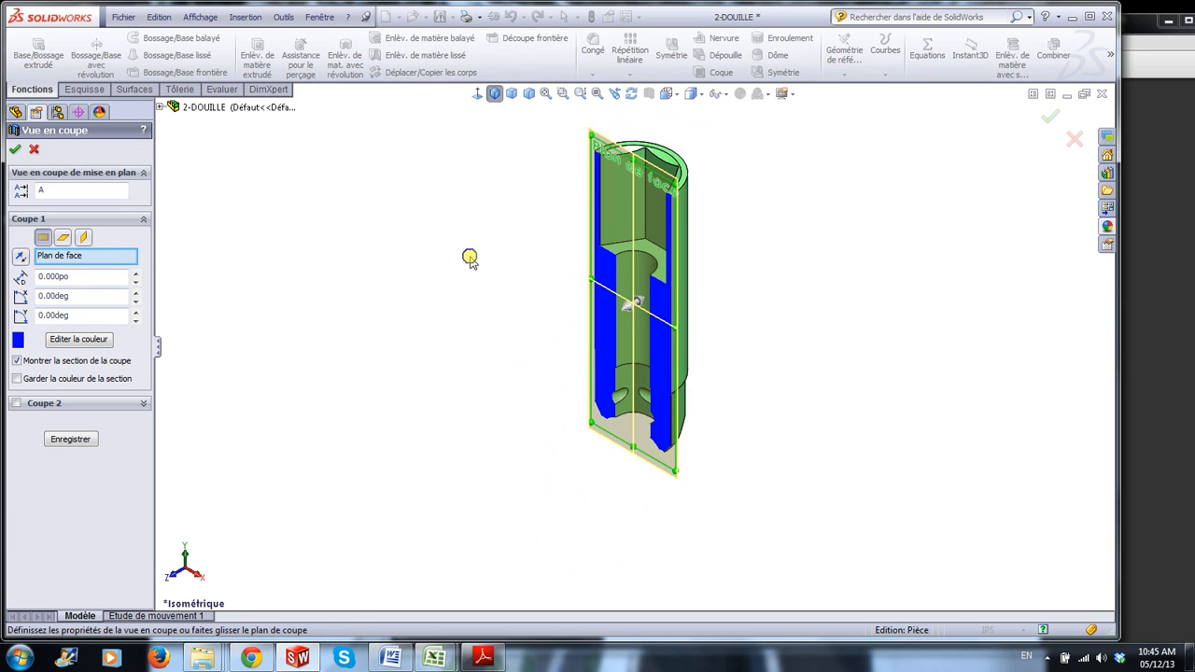
key(ctrl+7)
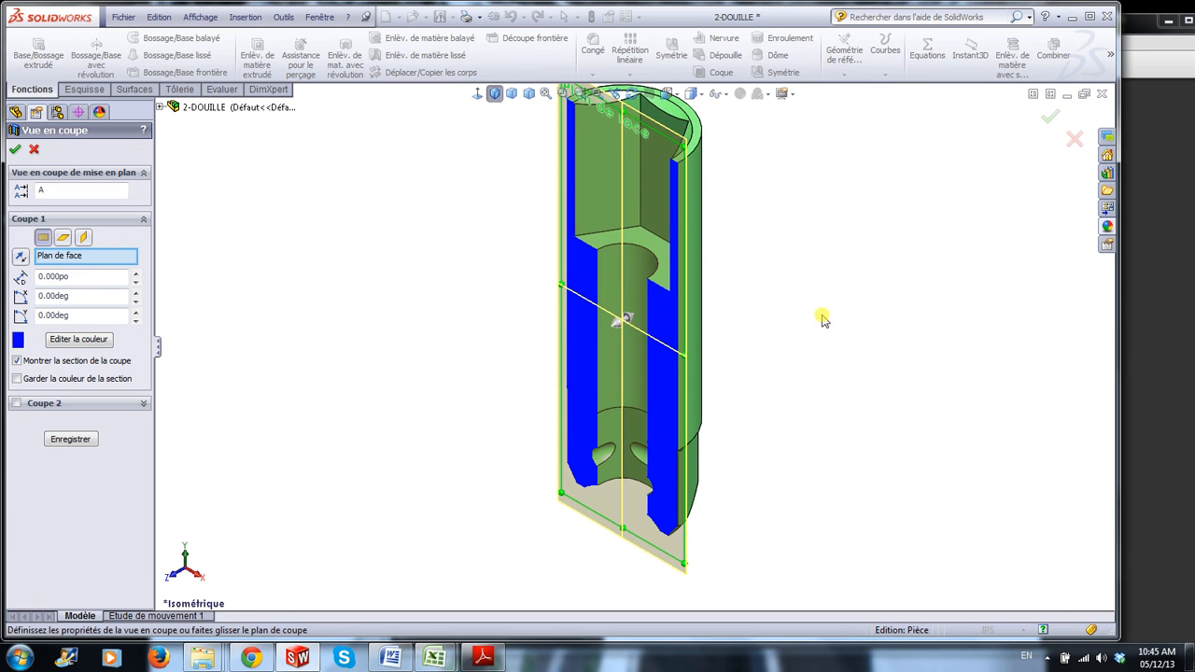
click(1048, 122)
middle_drag(826, 423, 865, 392)
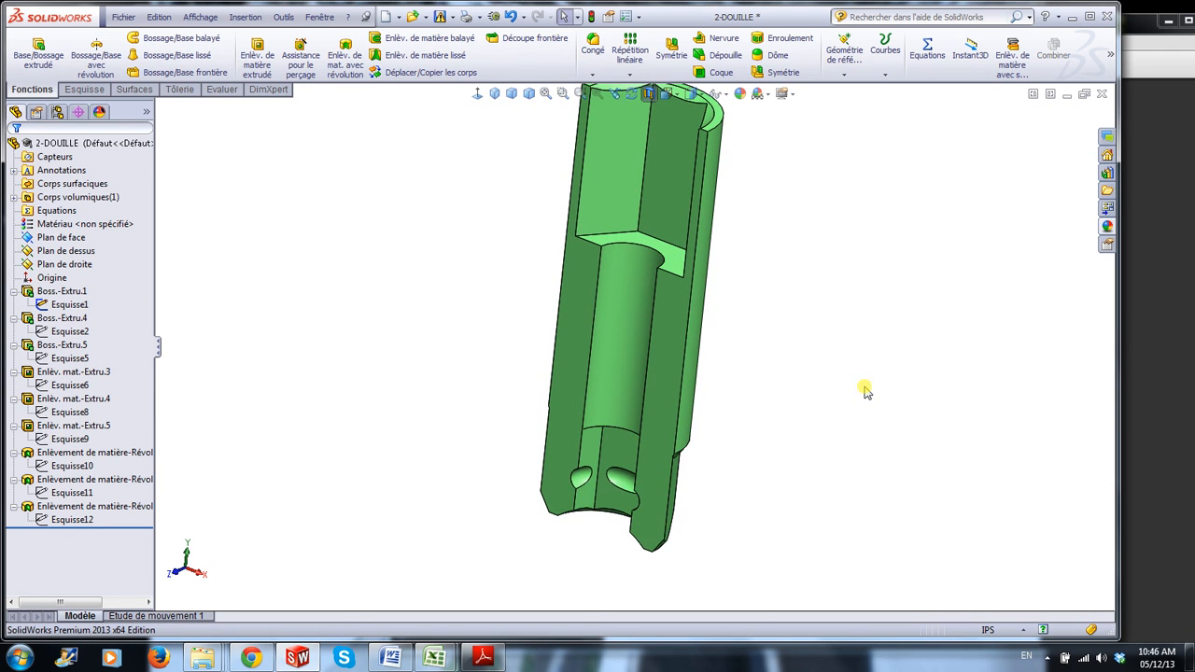
click(651, 94)
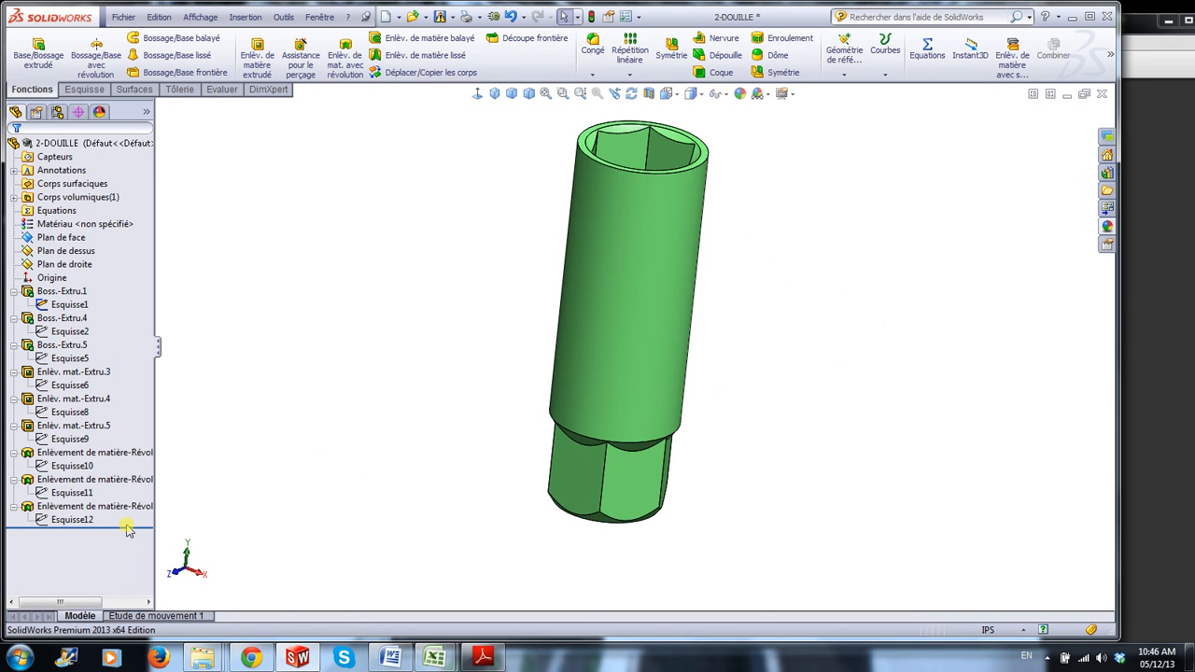
Roll the model history back to just after Boss.-Extru.1 and its sketch.
drag(135, 525, 133, 313)
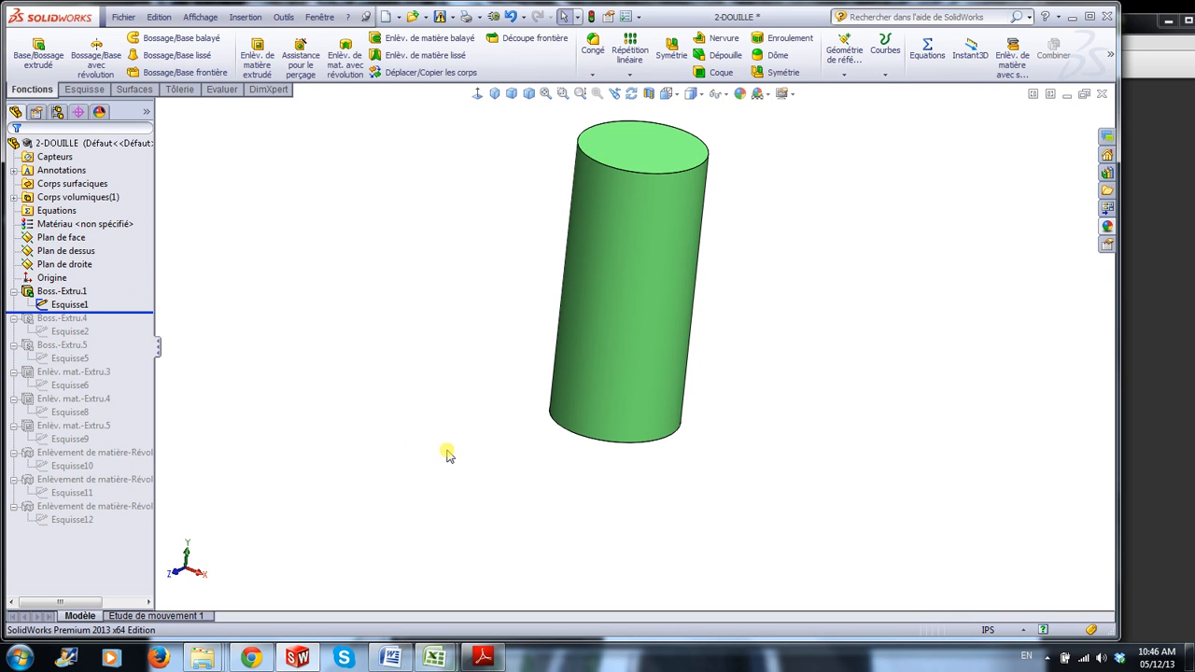
scroll(670, 240, up, 2)
scroll(671, 239, down, 2)
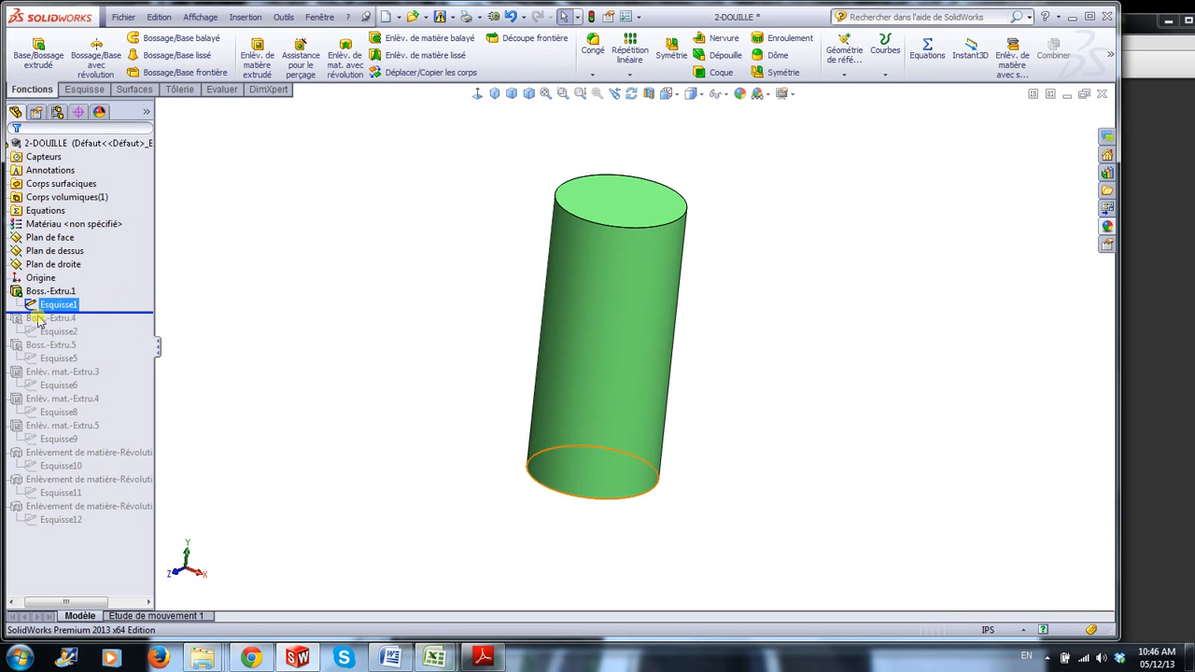
Open Esquisse1 to examine the base circle and its diameter dimension, and exit the sketch.
click(11, 602)
click(77, 317)
click(69, 304)
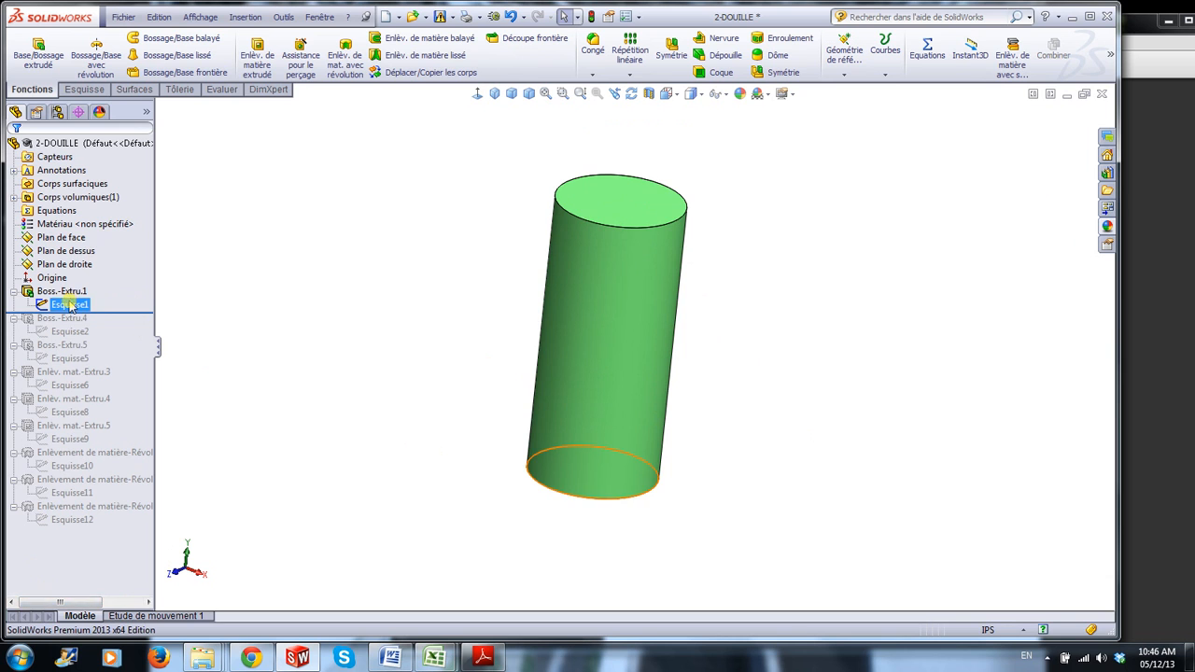
click(75, 261)
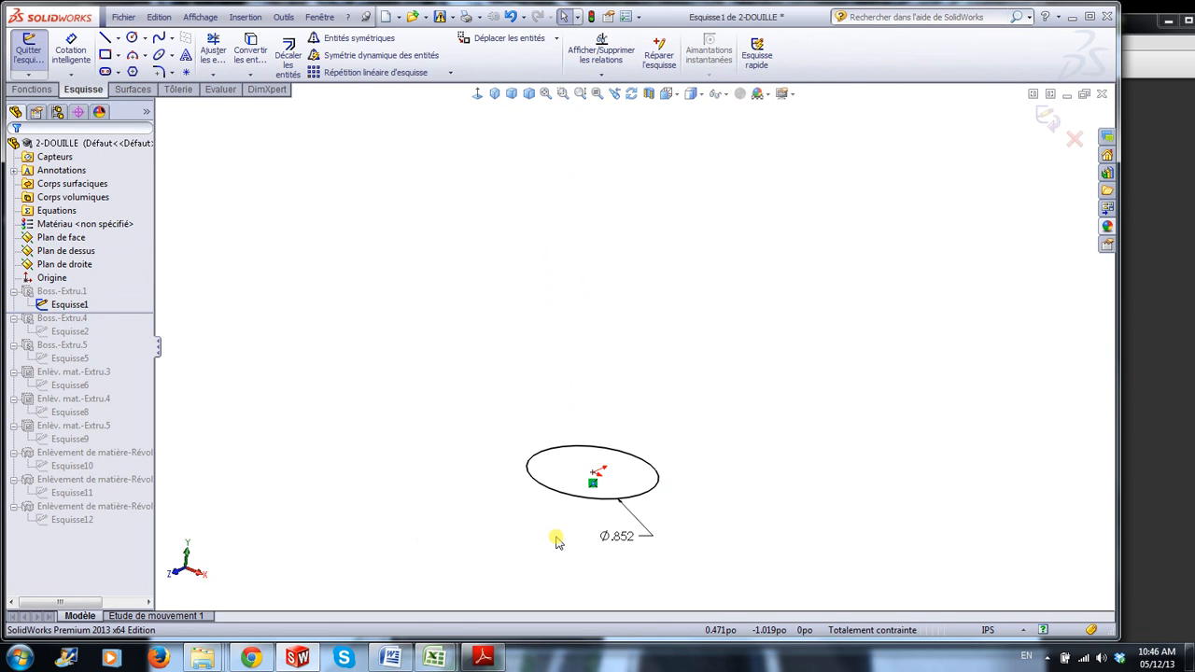
scroll(556, 539, down, 2)
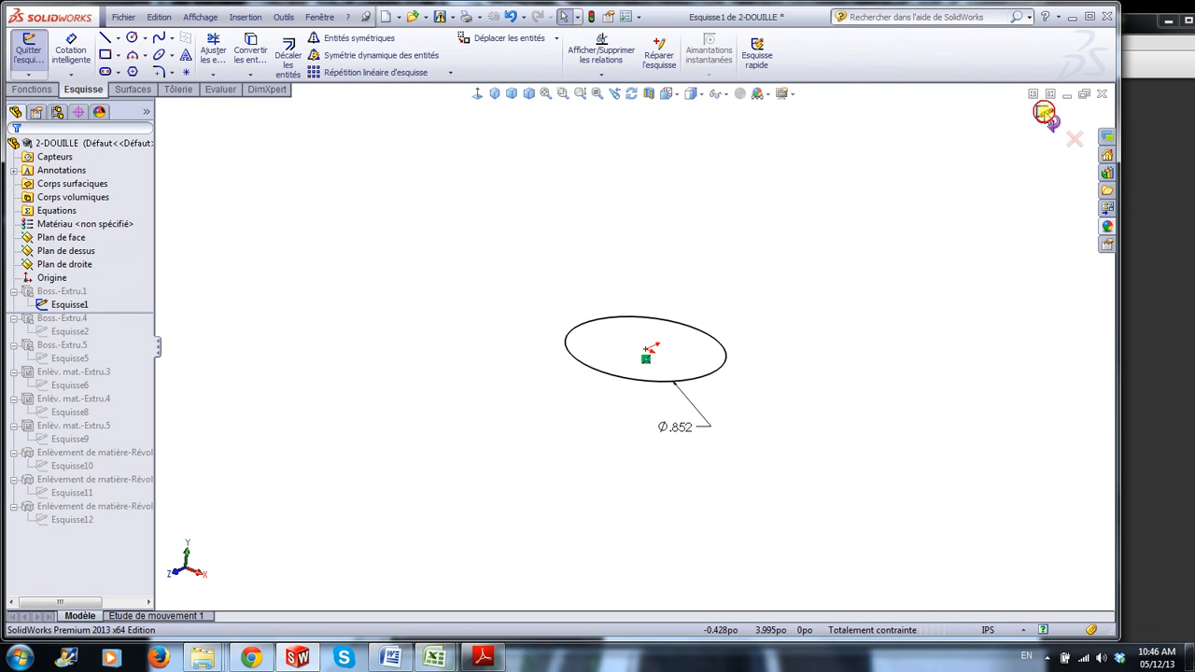
click(1045, 115)
Roll the history forward to include the hexagonal extrusion Boss.-Extru.4.
scroll(768, 235, down, 2)
middle_drag(737, 366, 744, 340)
middle_drag(287, 334, 293, 272)
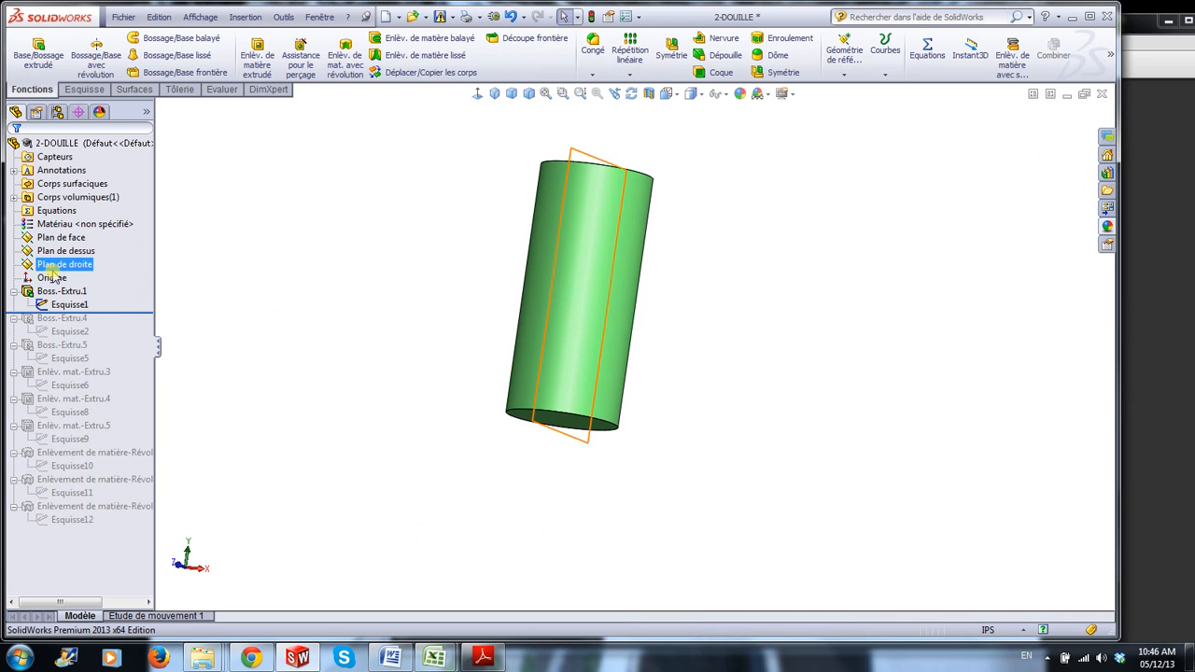
drag(112, 313, 112, 339)
middle_drag(350, 449, 378, 366)
Open Esquisse2 to examine the hexagon and its across-flats dimension, exit the sketch, and inspect the hexagonal end.
click(82, 333)
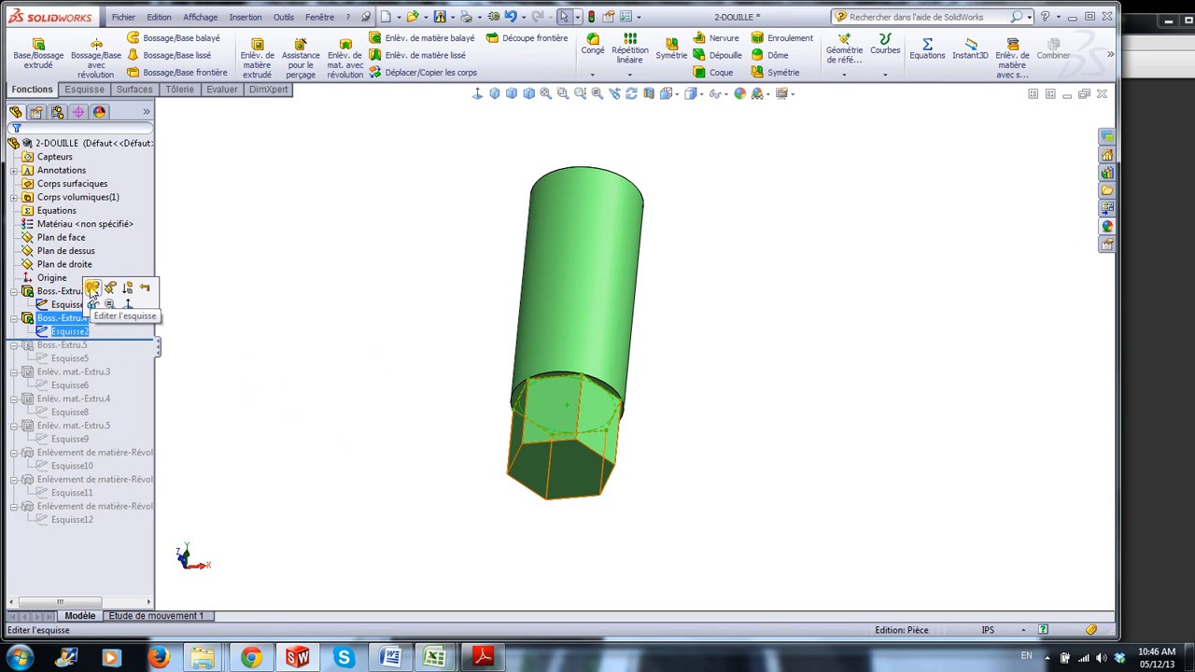
click(92, 305)
scroll(619, 403, down, 5)
scroll(619, 404, down, 3)
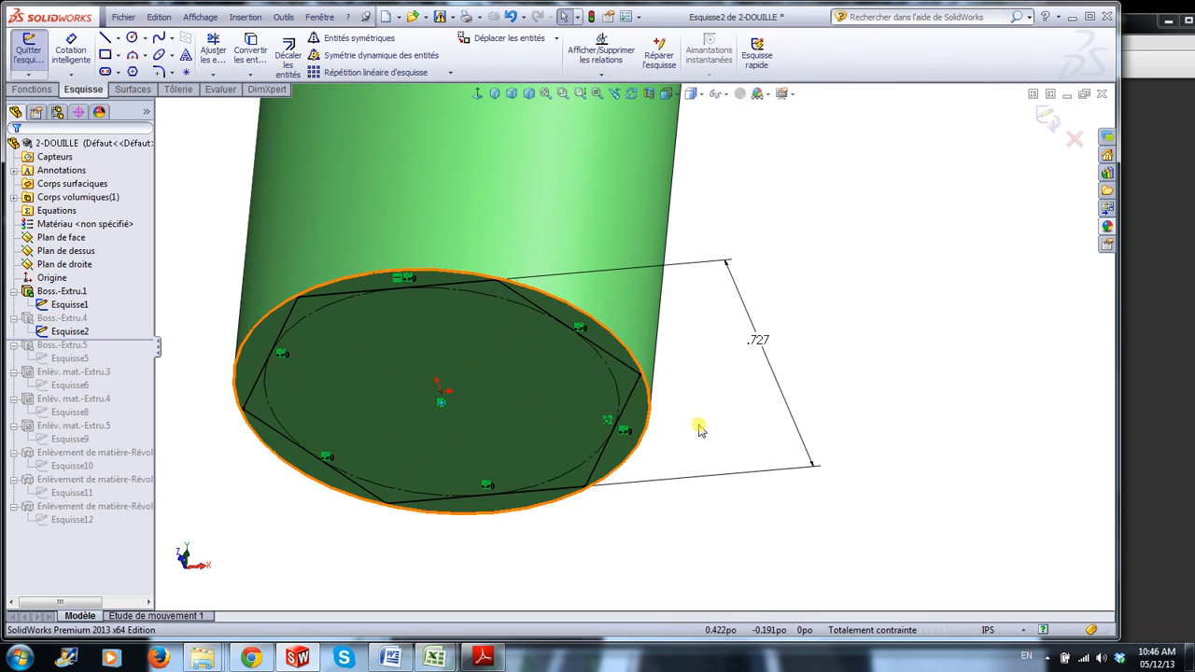
click(1046, 119)
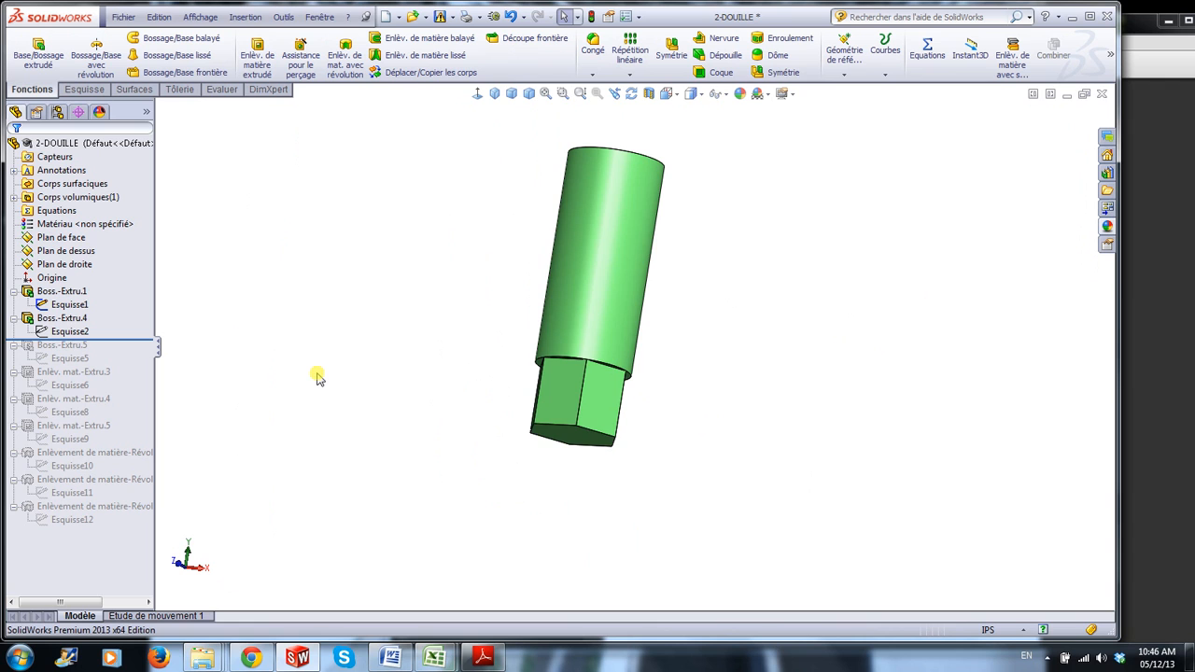
scroll(695, 345, down, 2)
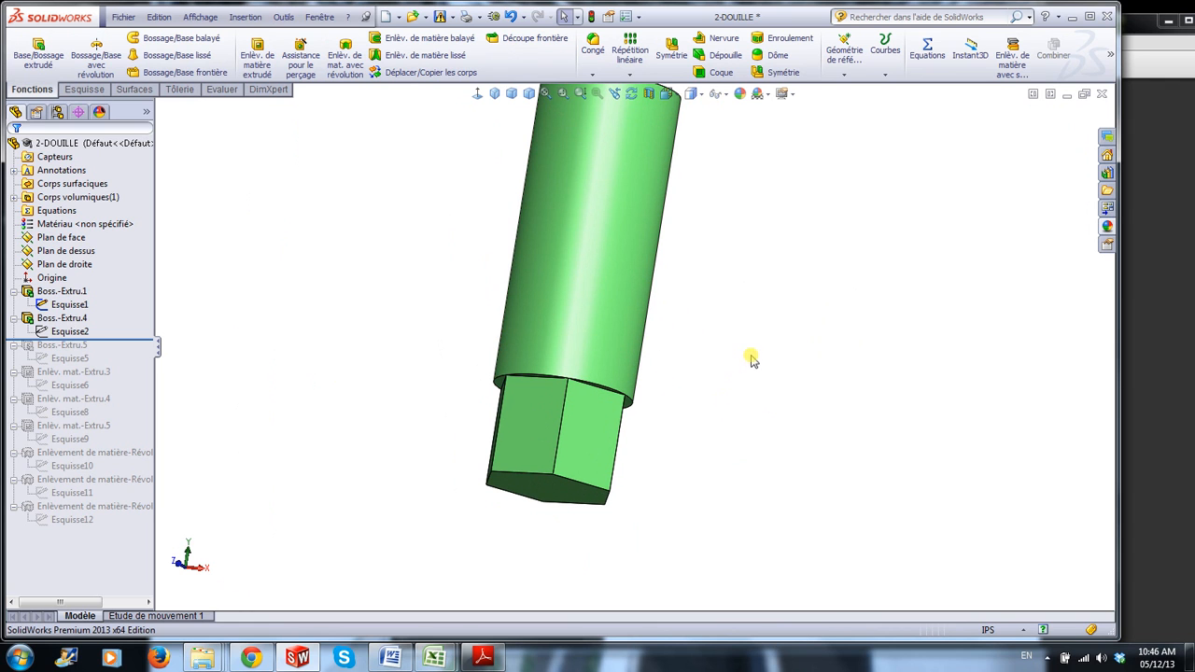
middle_drag(761, 327, 653, 381)
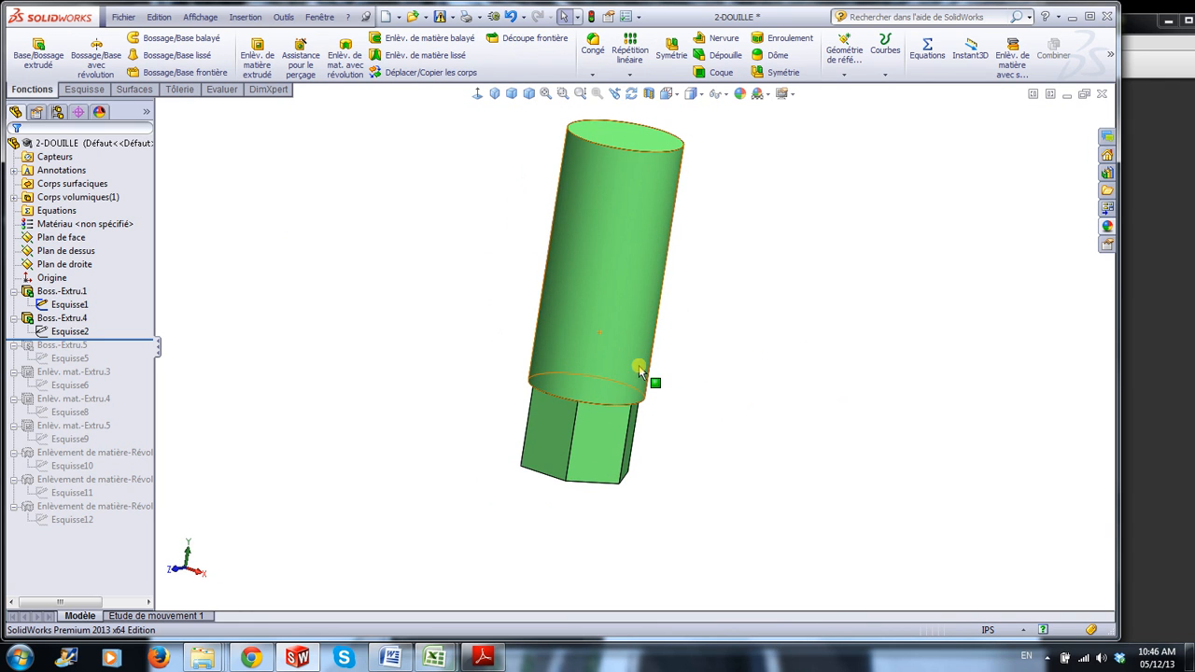
Switch to the 2-DOUILLE.pdf drawing, examine the sloped shoulder in section A-A, and return to the SolidWorks model.
click(1159, 318)
scroll(913, 501, down, 3)
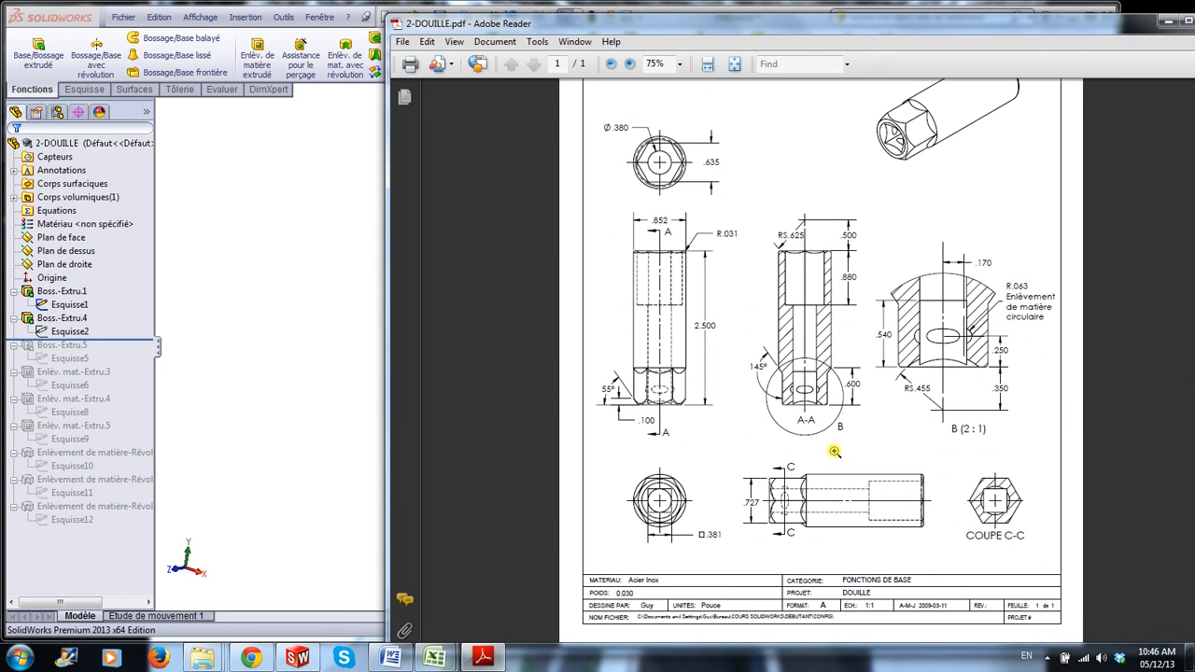
drag(742, 309, 905, 471)
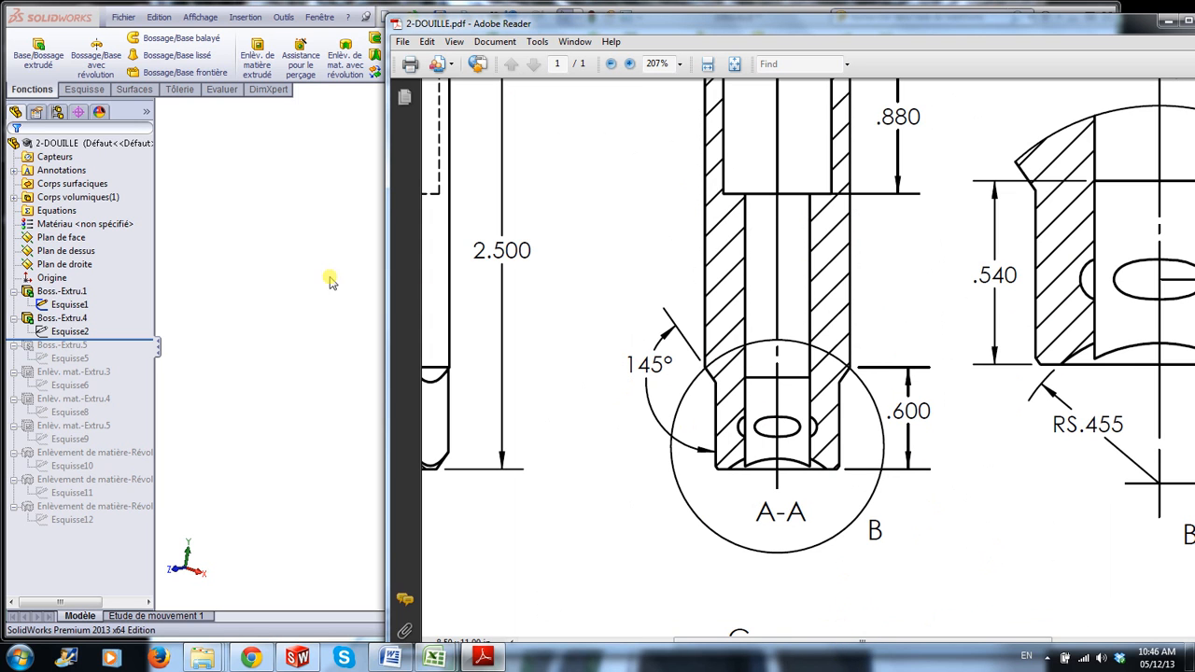
right_click(647, 305)
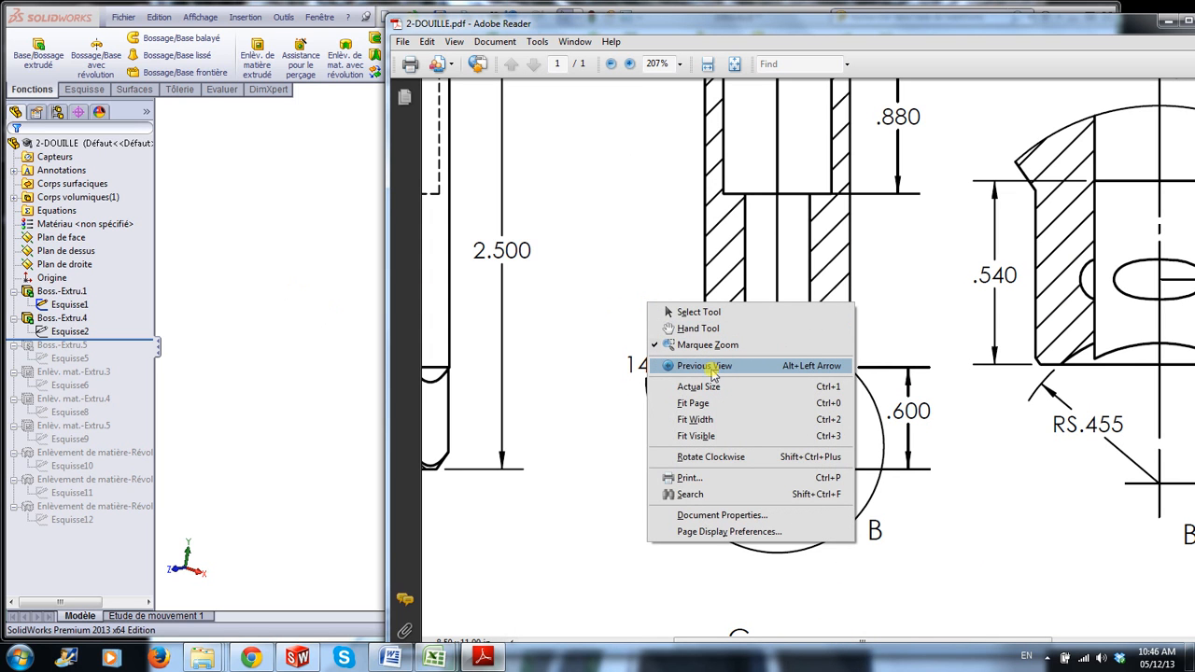
click(711, 366)
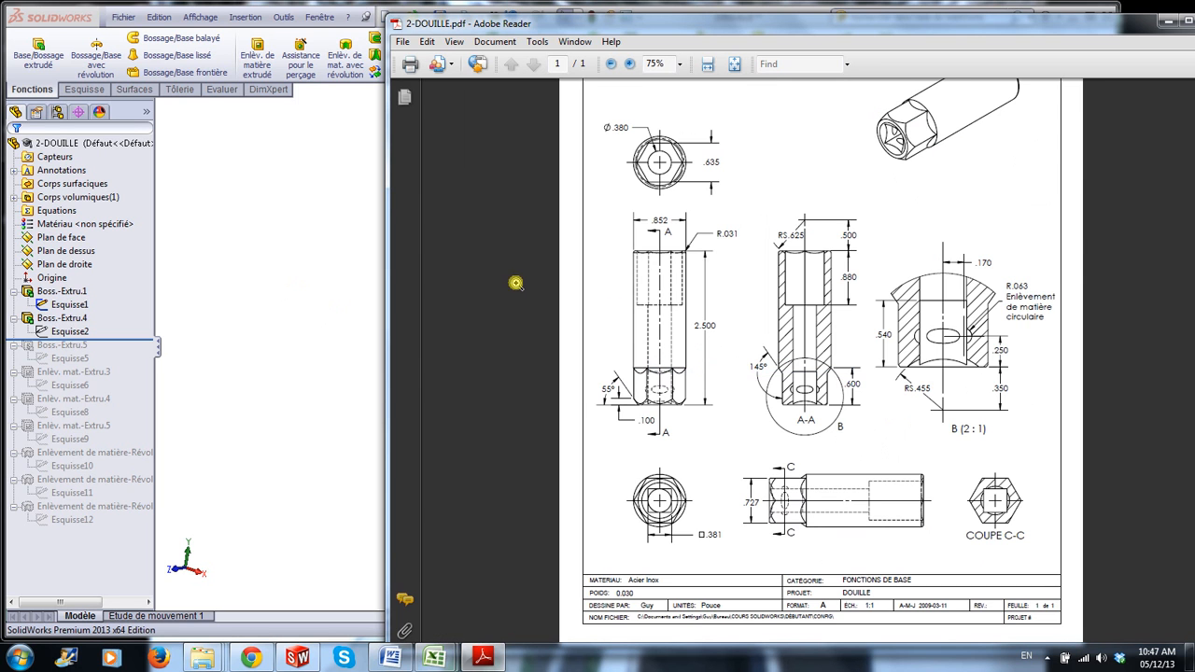
click(241, 333)
Roll the history forward to include Boss.-Extru.5 and inspect the tapered transition above the hexagon.
middle_drag(686, 514, 691, 449)
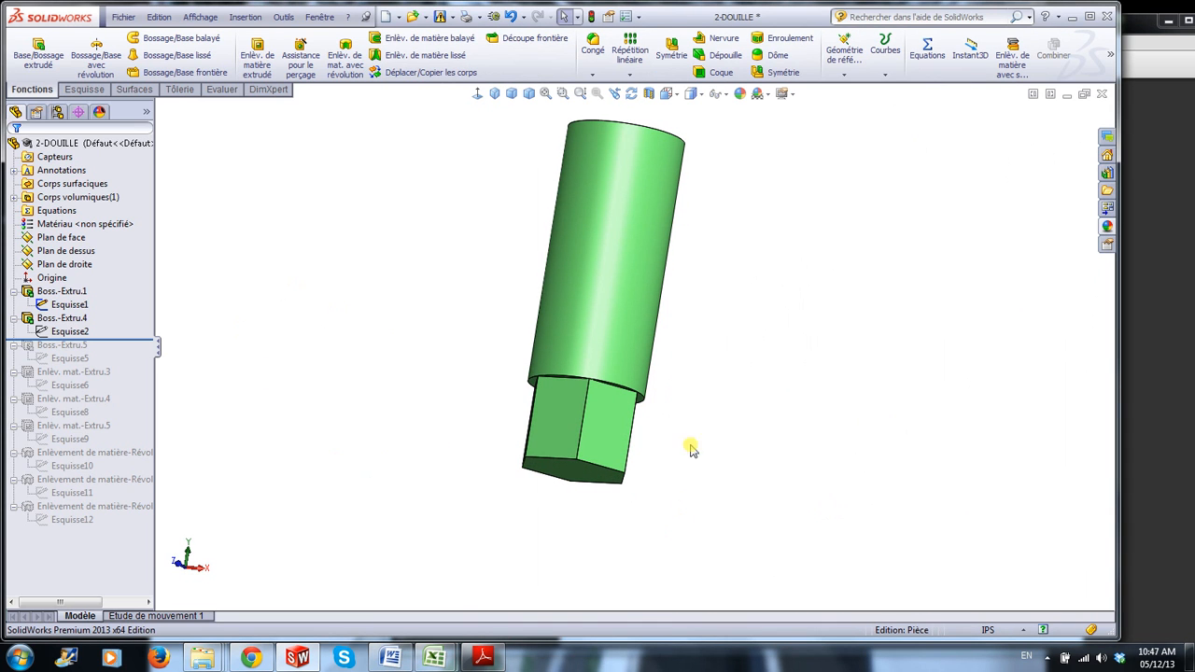
drag(142, 341, 142, 366)
scroll(632, 346, down, 5)
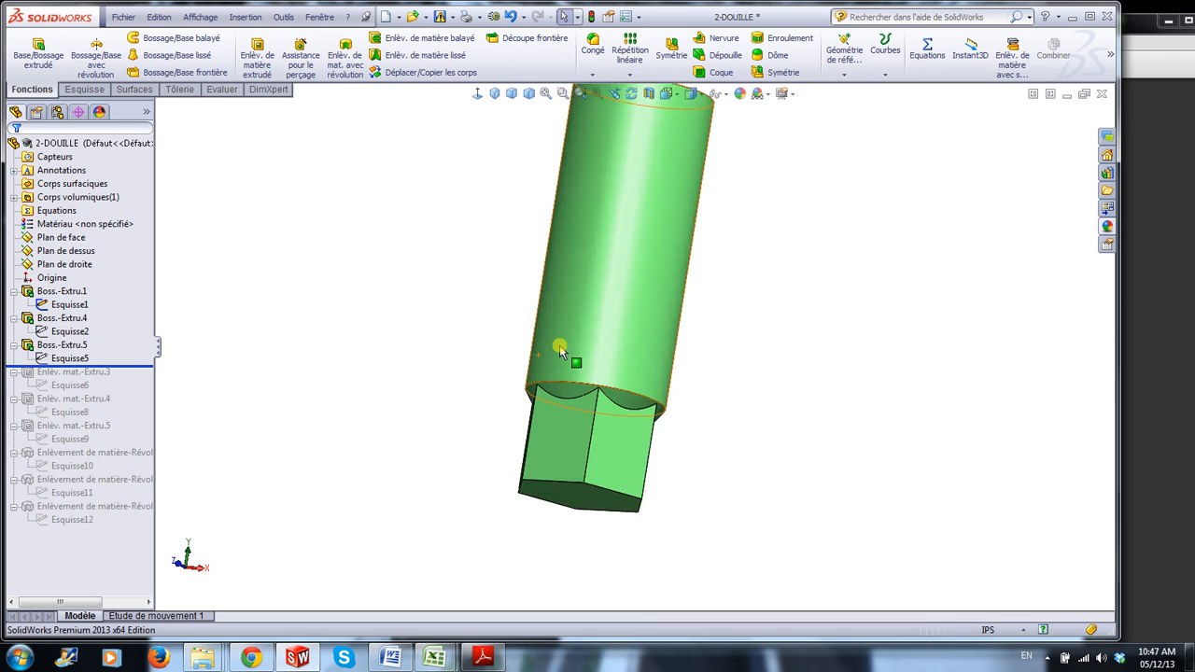
click(62, 345)
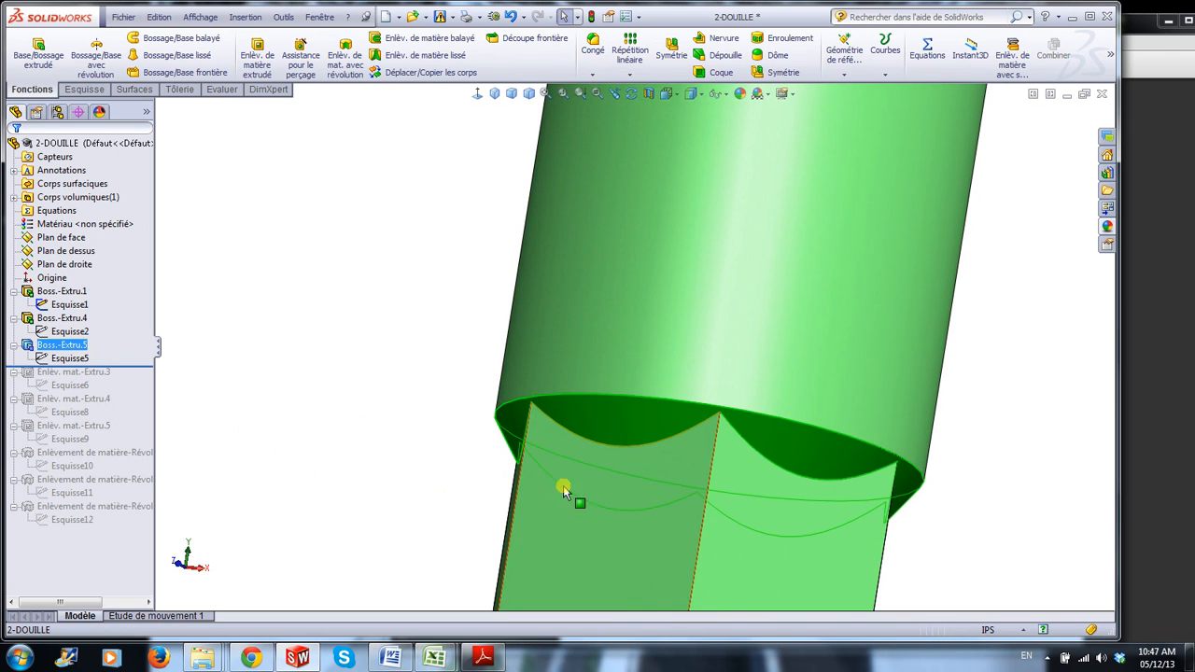
scroll(726, 427, up, 3)
middle_drag(725, 426, 854, 445)
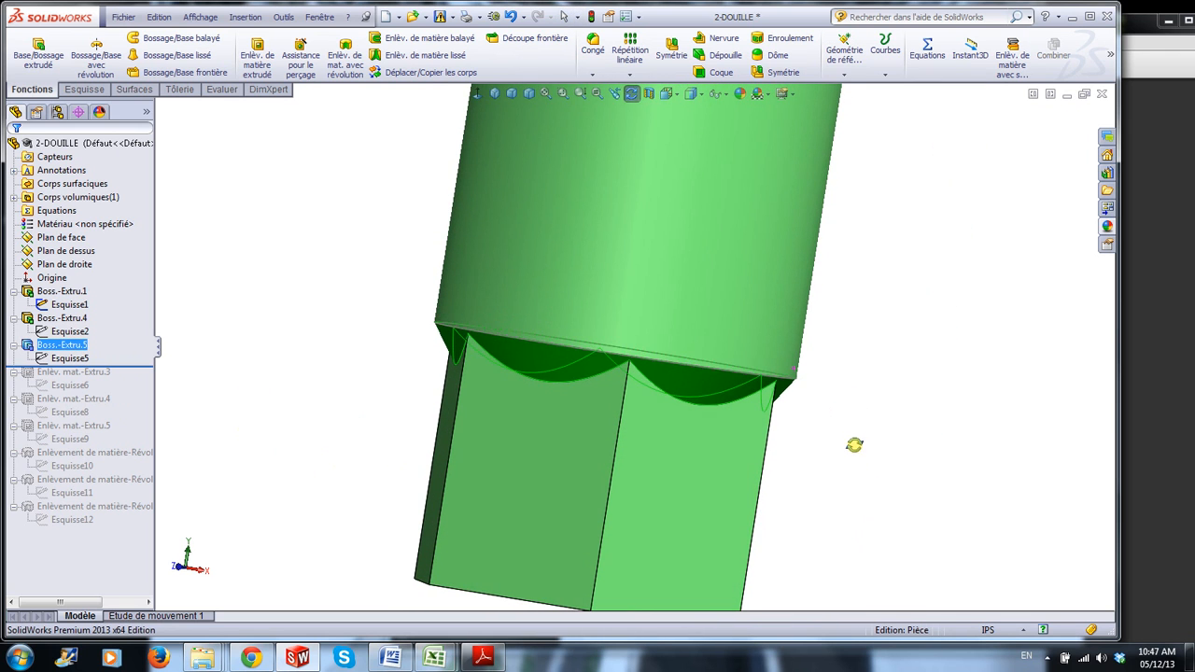
click(859, 449)
middle_drag(269, 420, 279, 382)
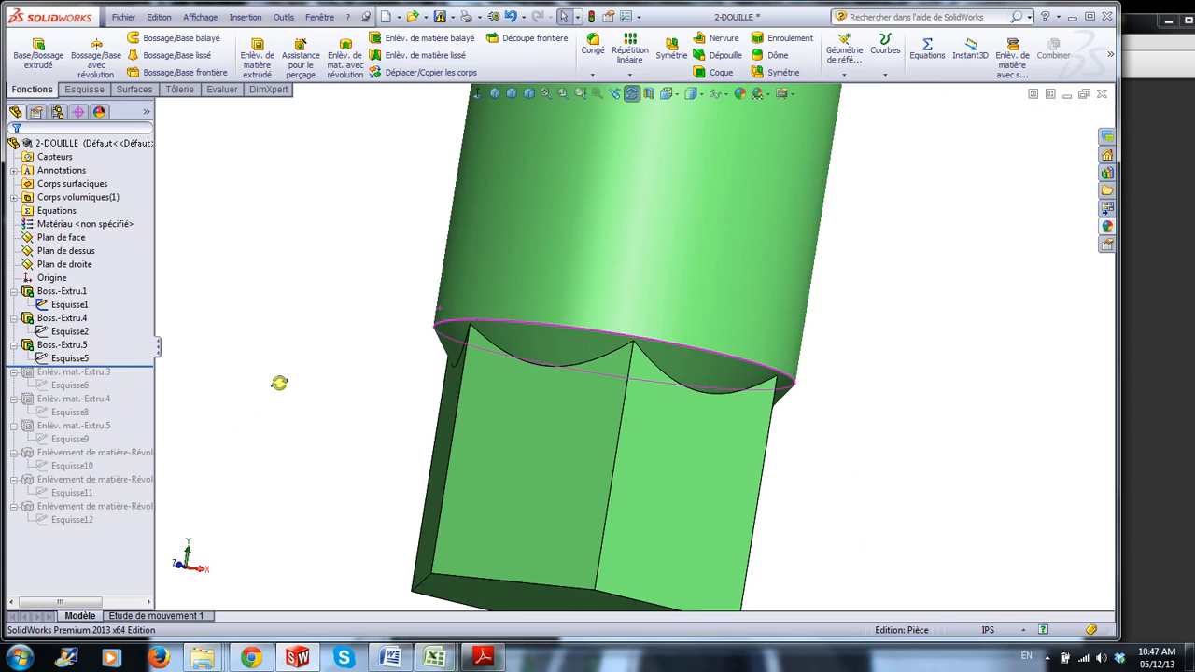
Open Esquisse5 to examine the circle at the cylinder's lower edge, and exit the sketch.
click(69, 357)
click(84, 321)
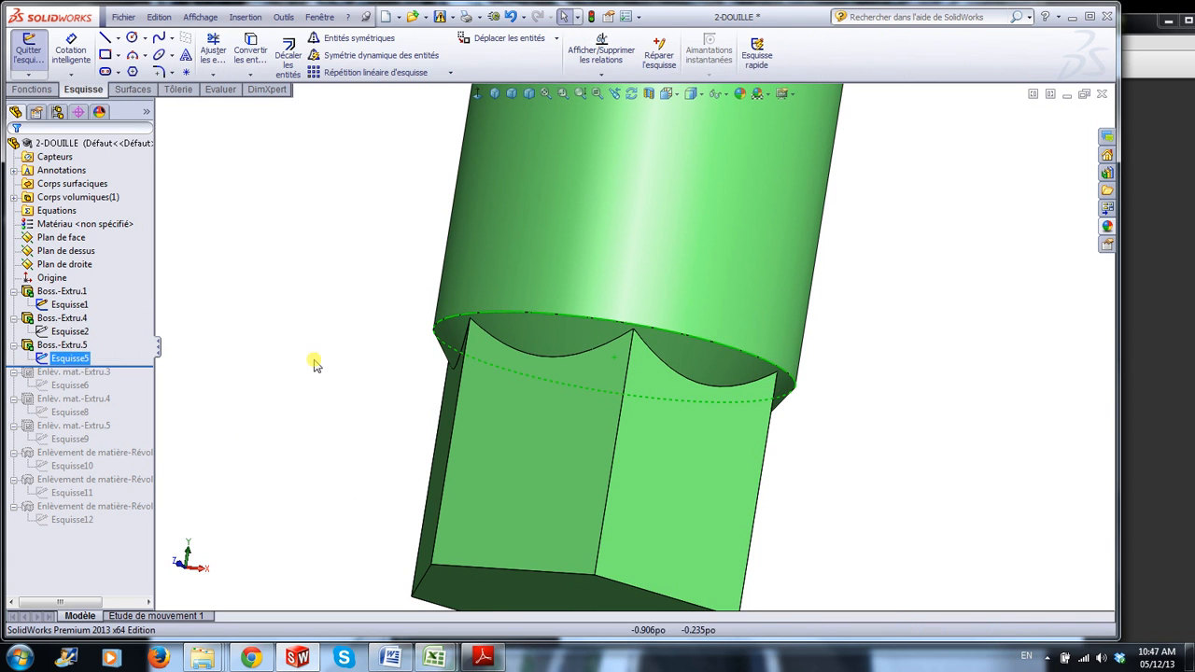
middle_drag(782, 443, 827, 392)
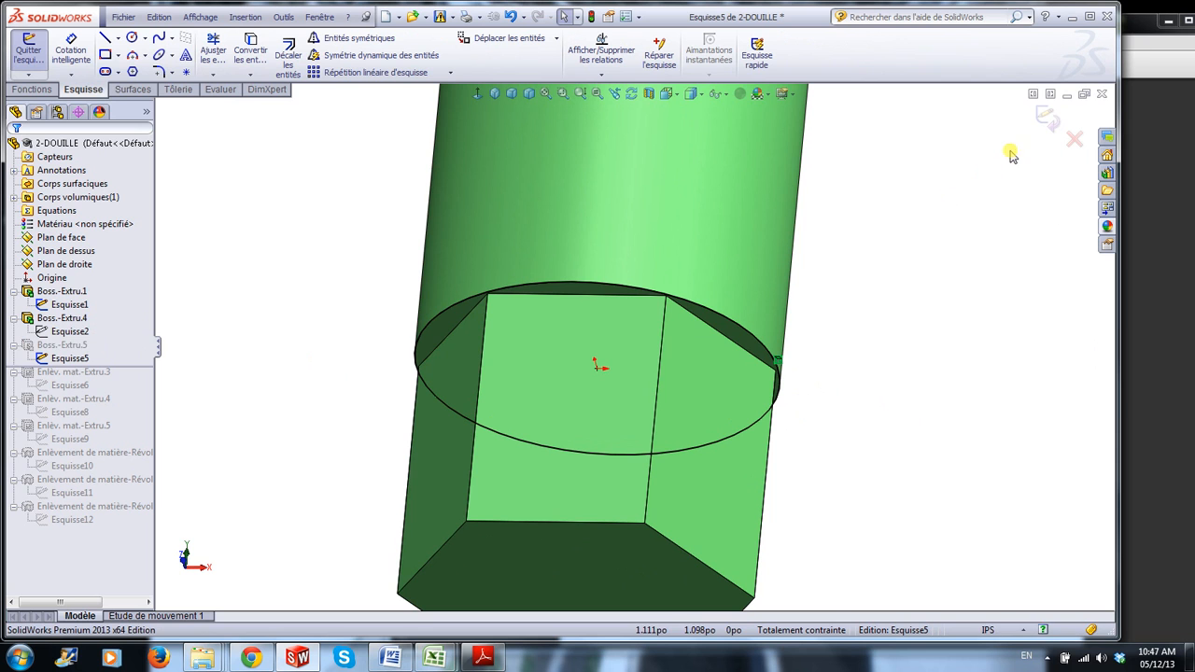
click(1048, 119)
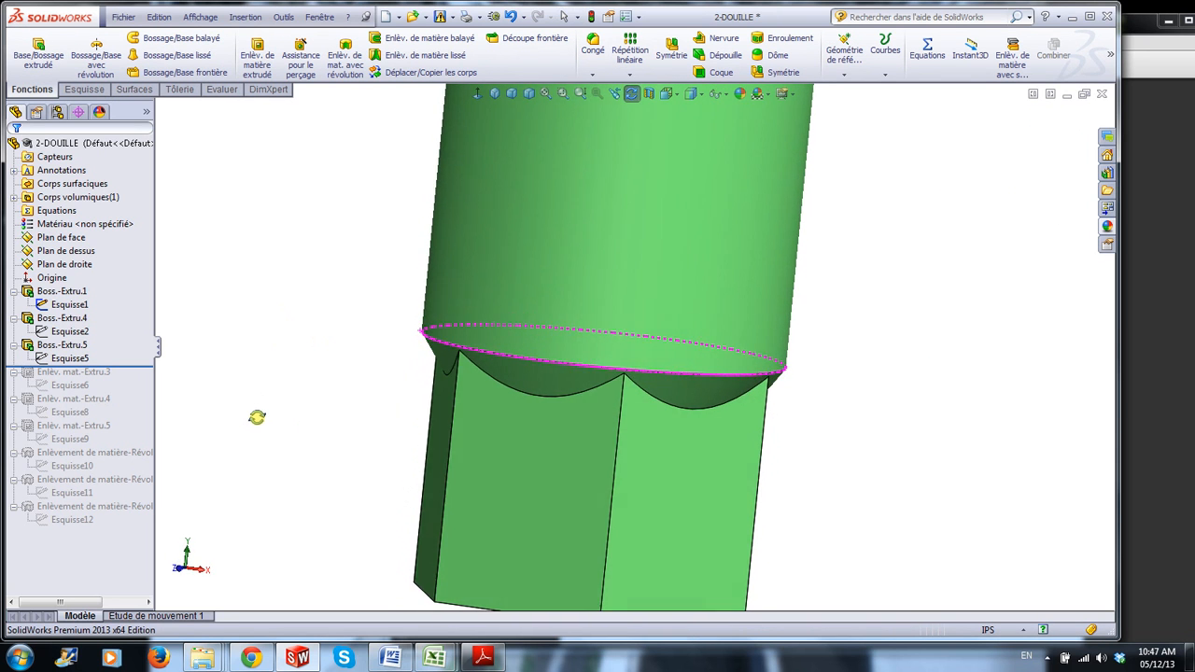
Edit Boss.-Extru.5 and reduce its draft angle to 17 degrees.
click(31, 348)
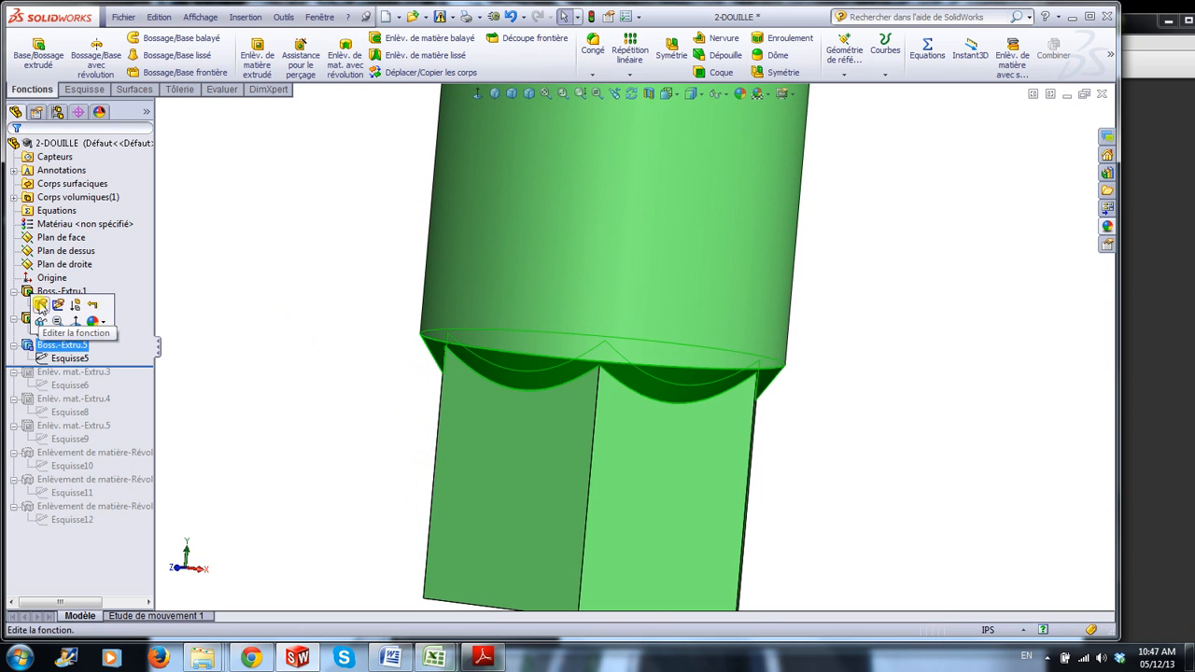
click(42, 306)
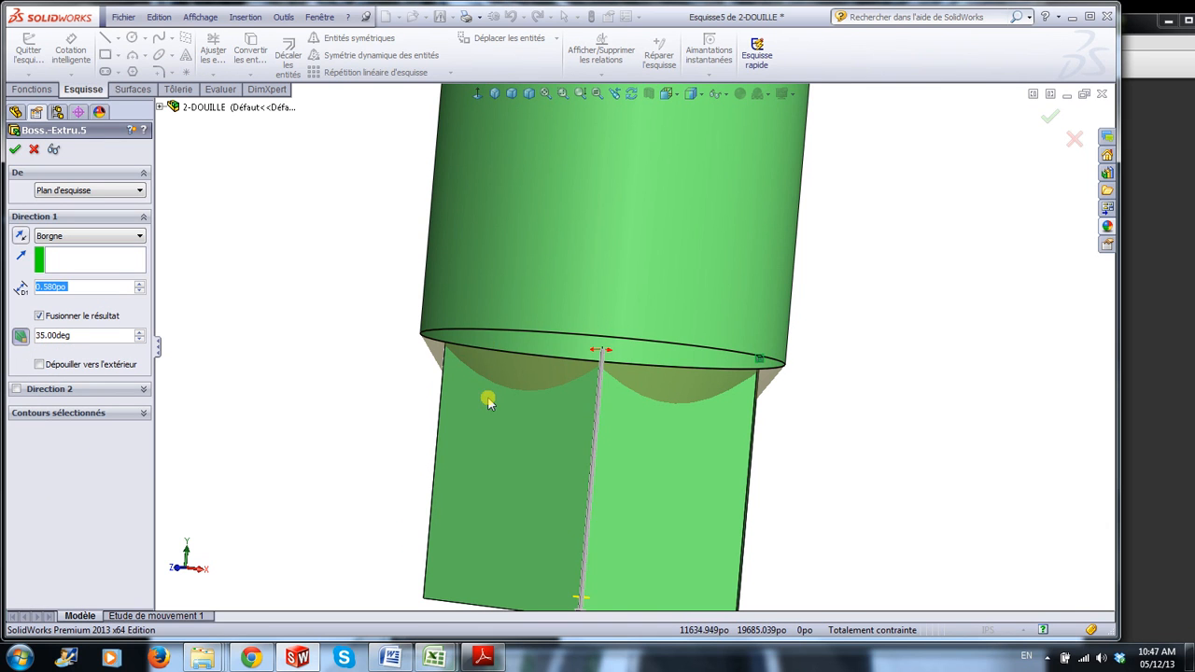
scroll(488, 398, down, 2)
middle_drag(320, 432, 323, 427)
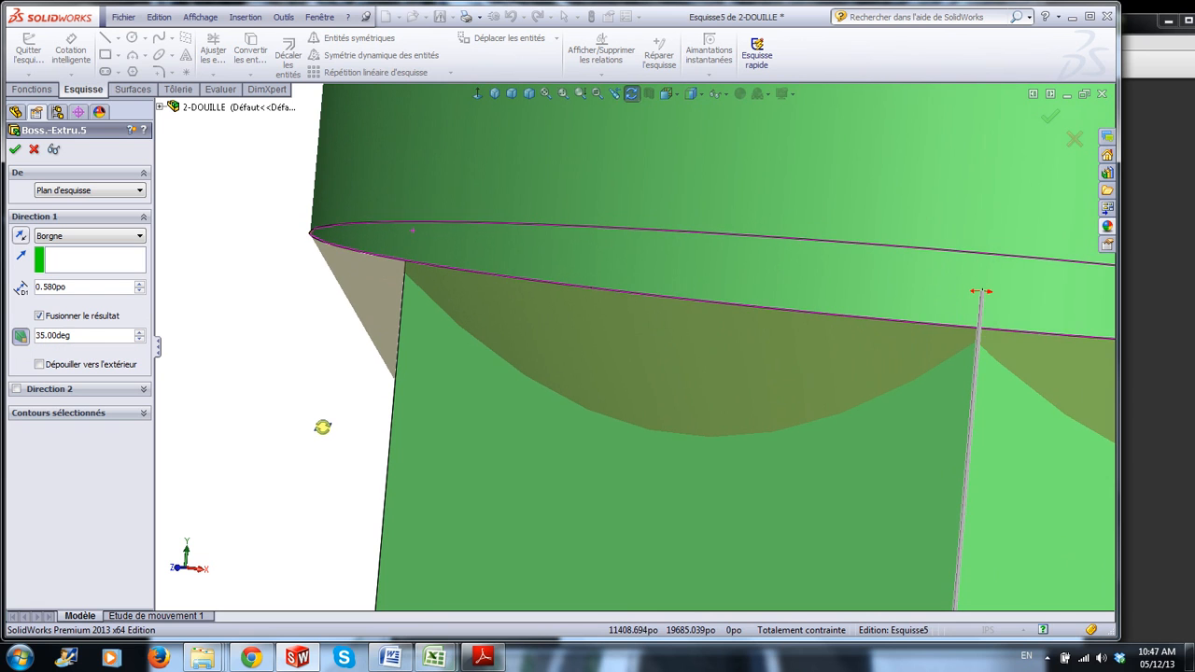
click(139, 341)
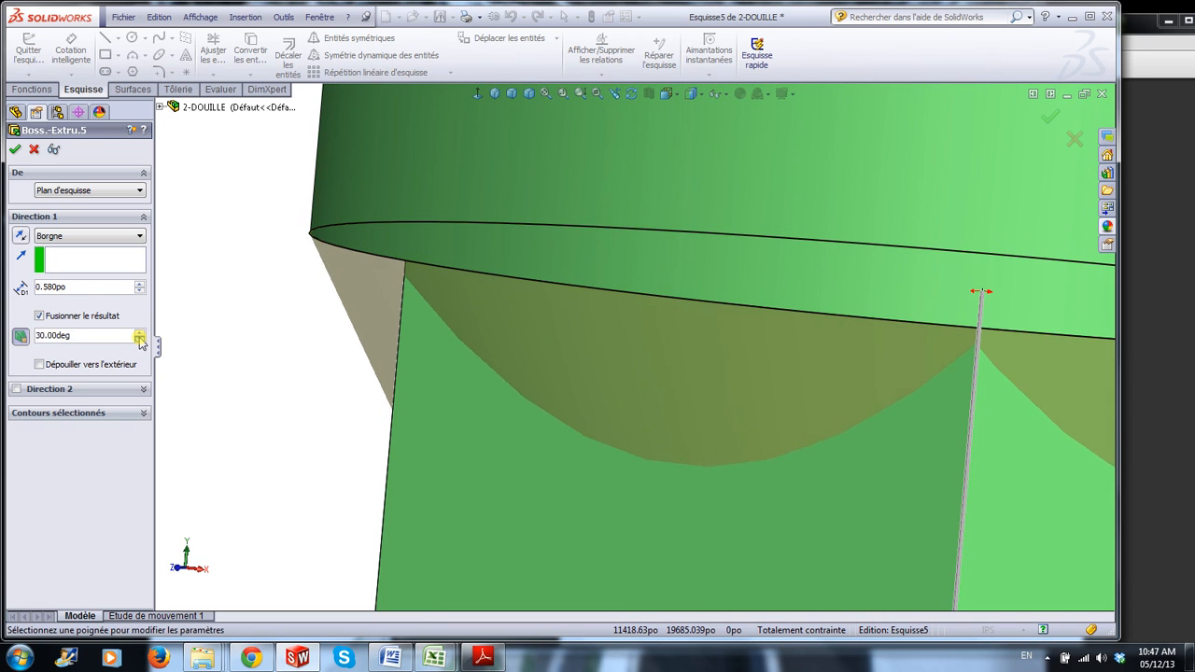
drag(139, 340, 139, 341)
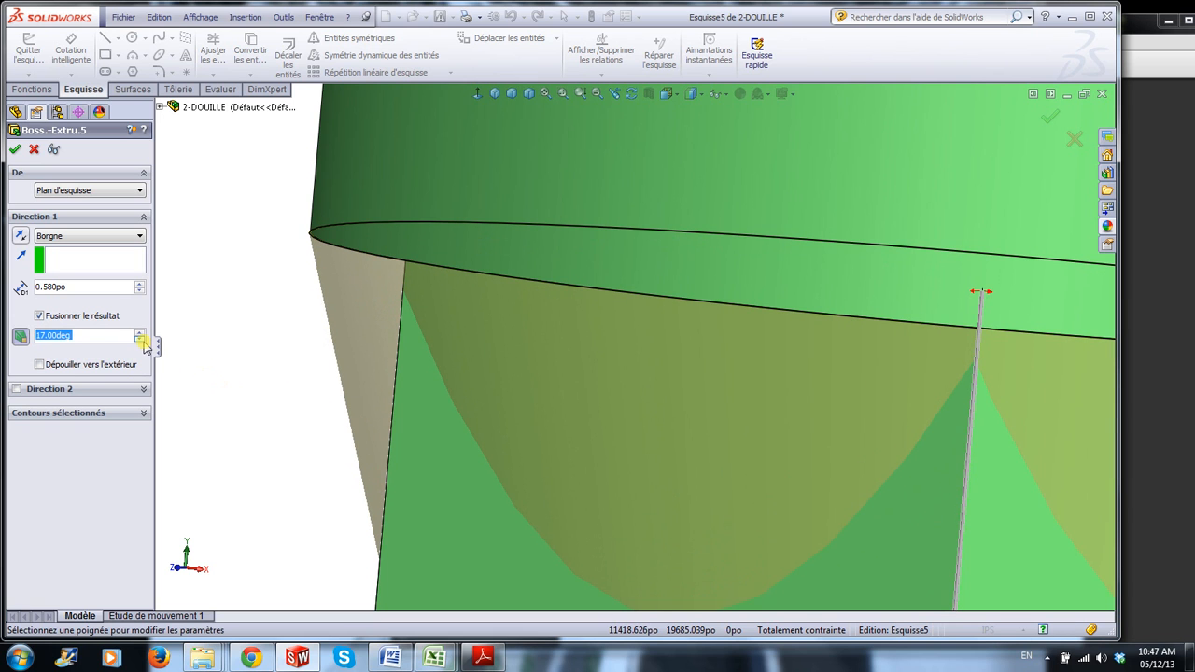
Turn off the draft on Boss.-Extru.5 and examine the straight extrusion preview around the hexagon.
click(21, 338)
scroll(320, 333, down, 5)
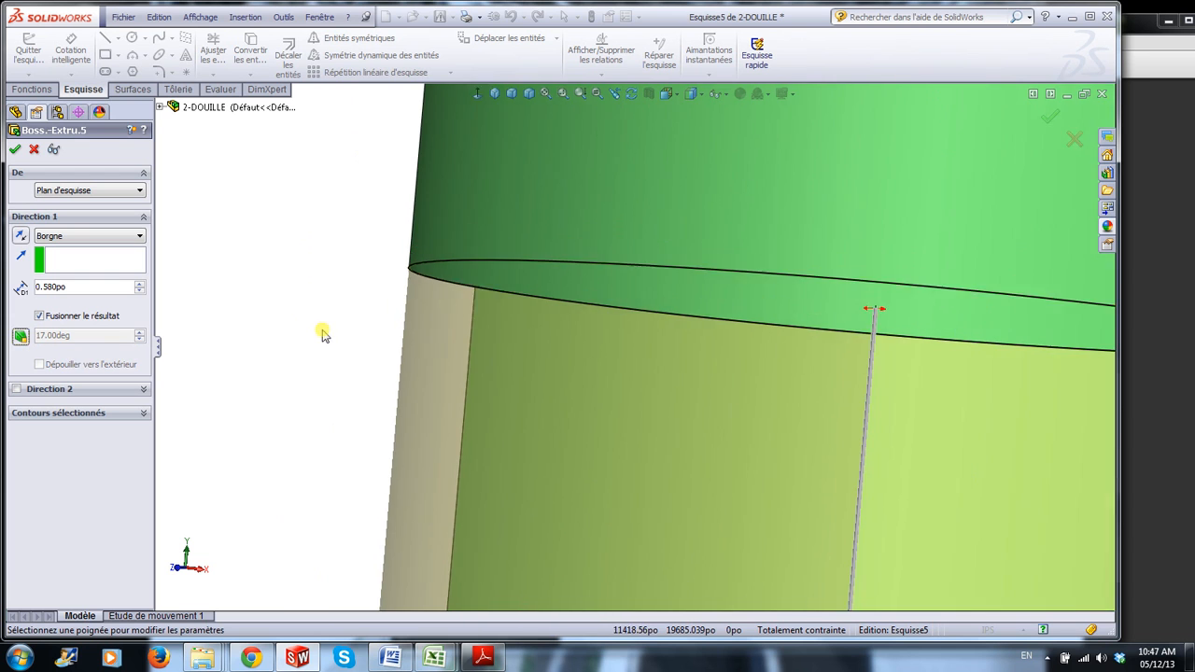
scroll(729, 552, up, 3)
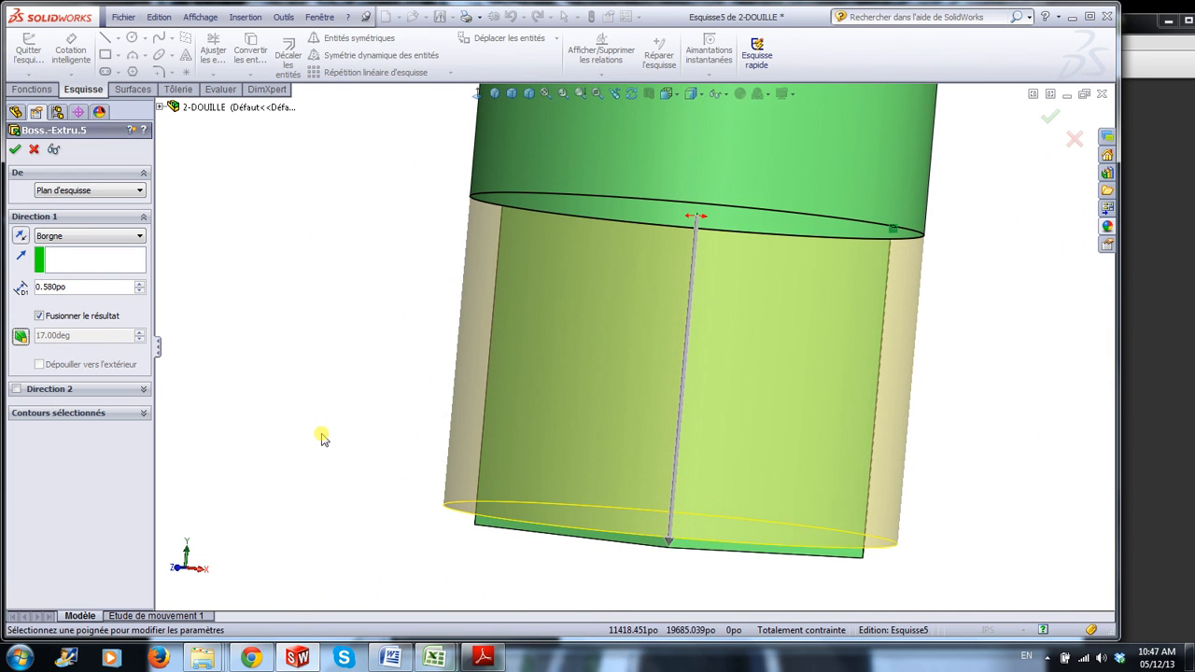
scroll(924, 260, down, 3)
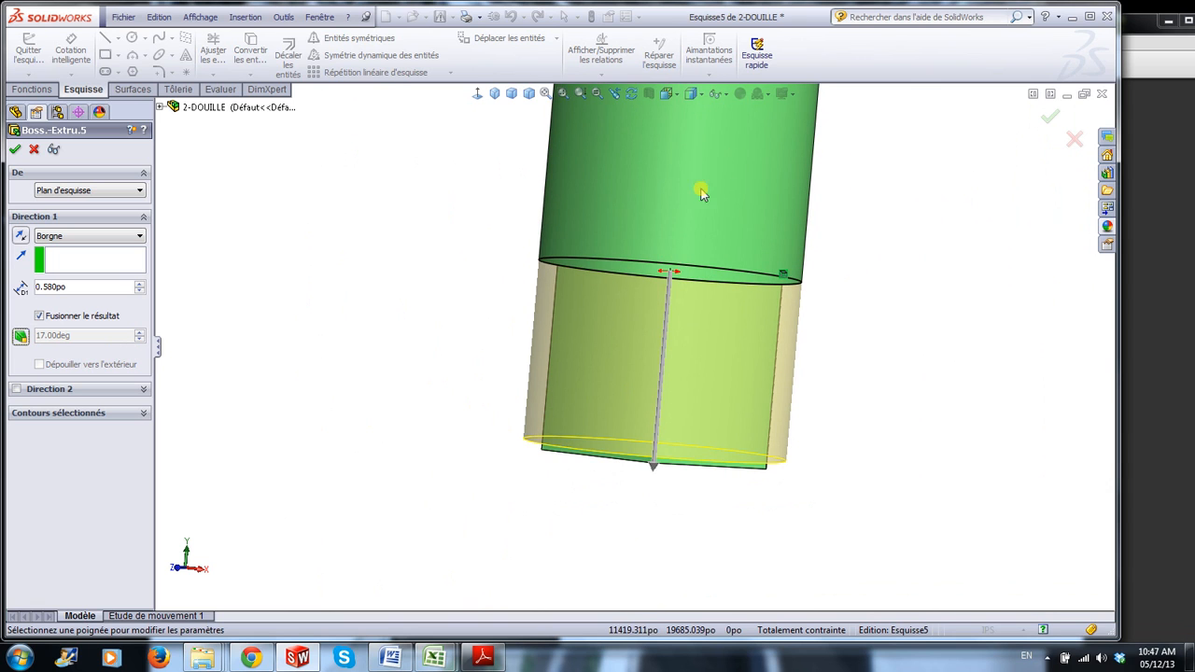
Turn the draft of Boss.-Extru.5 back on and set its angle to 35 degrees.
scroll(726, 309, up, 2)
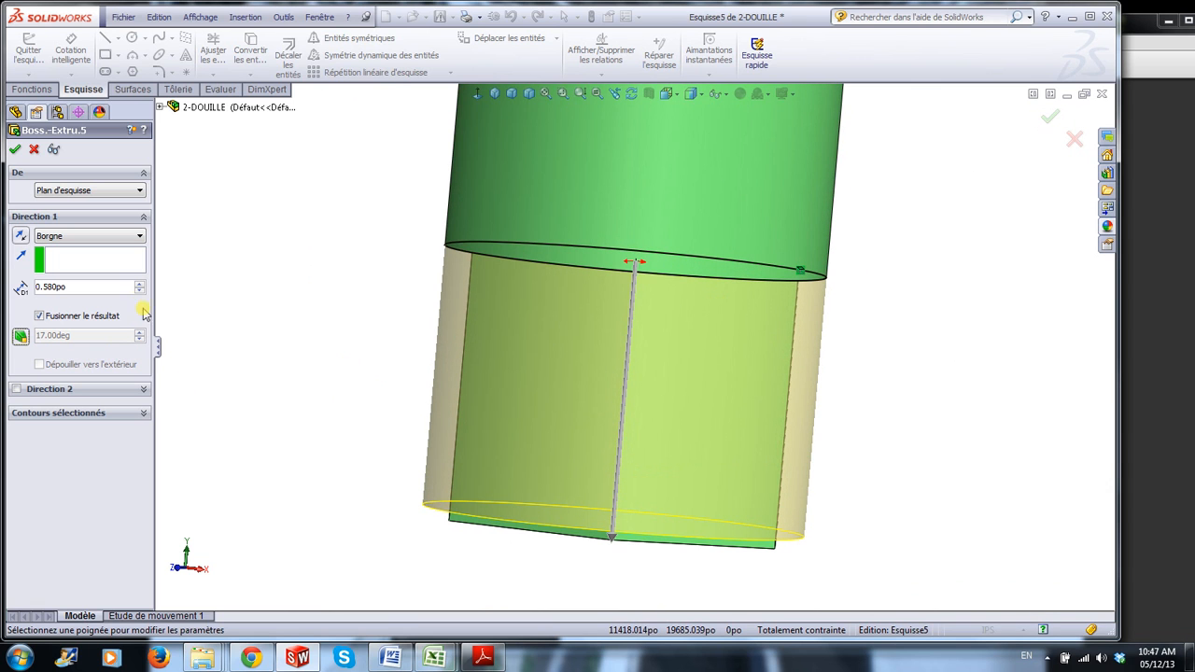
click(19, 338)
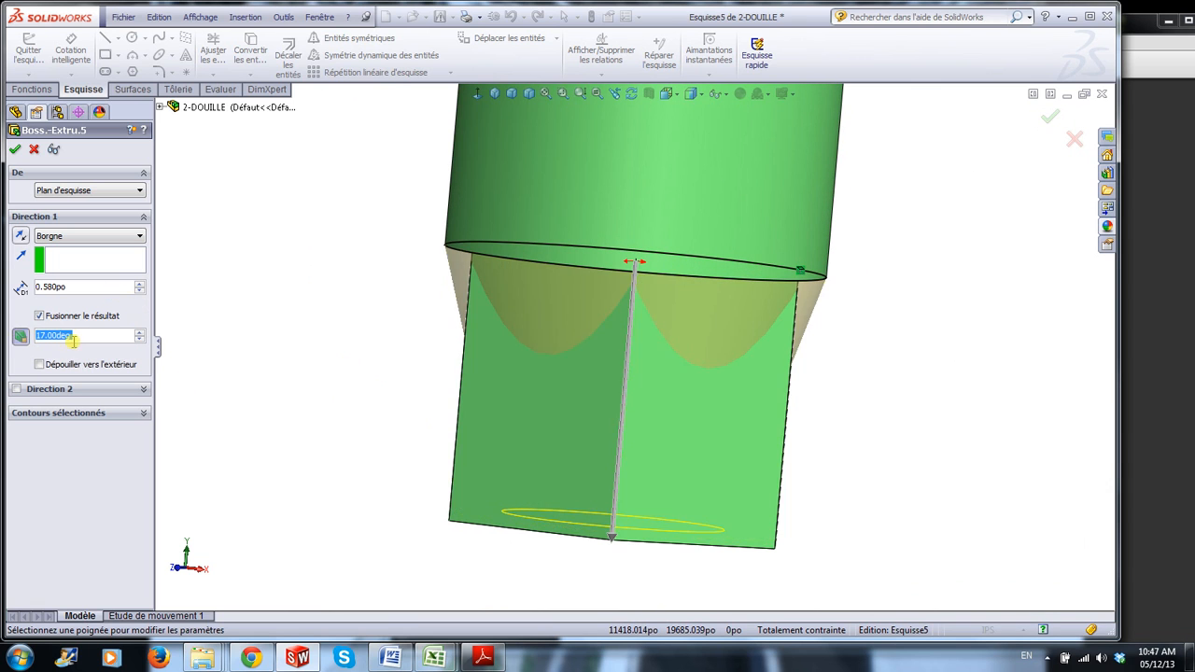
text(35)
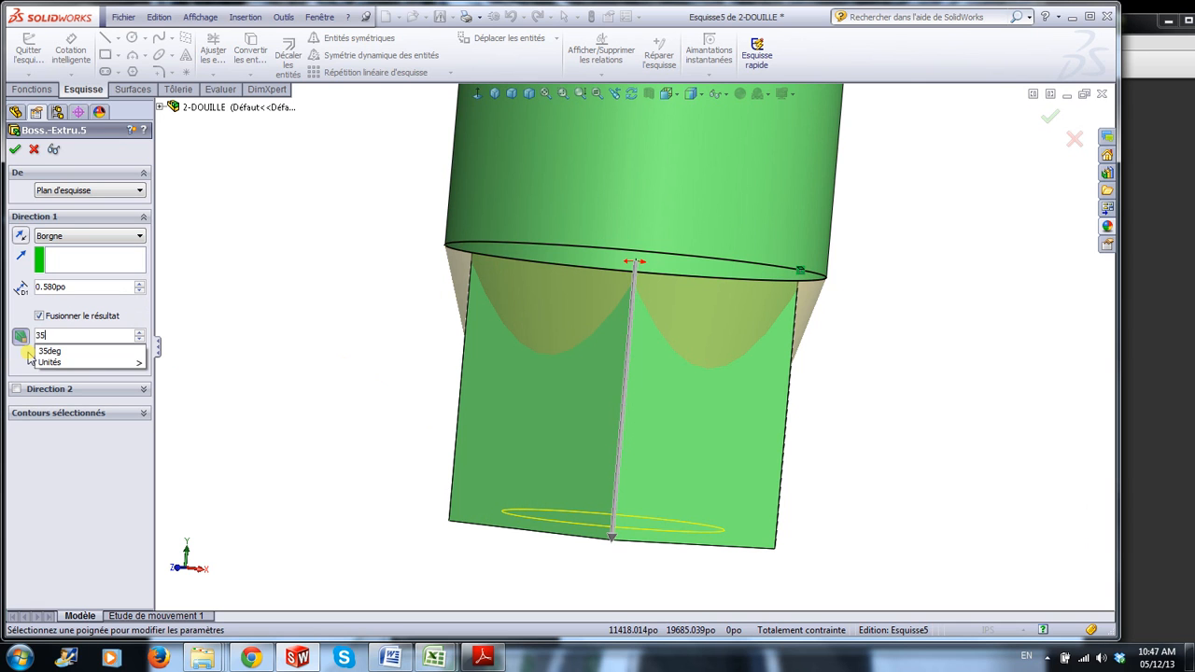
key(Return)
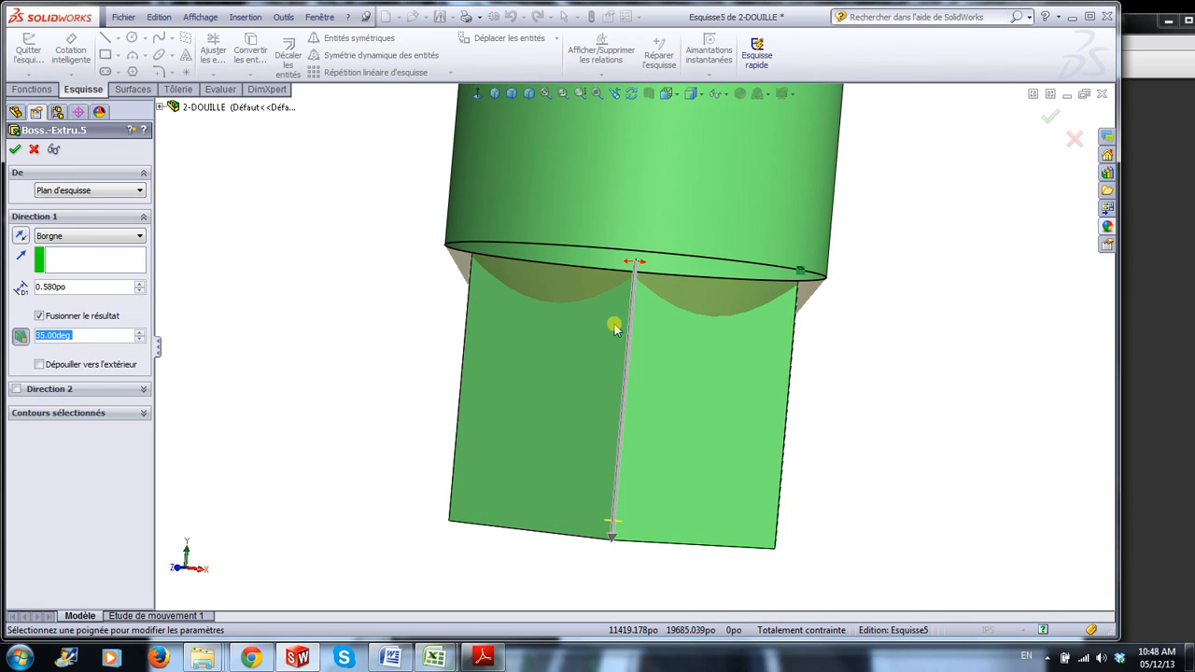
Shorten the Boss.-Extru.5 depth to 0.410 po, inspect the taper against the hexagon's corners, and accept the feature.
click(612, 536)
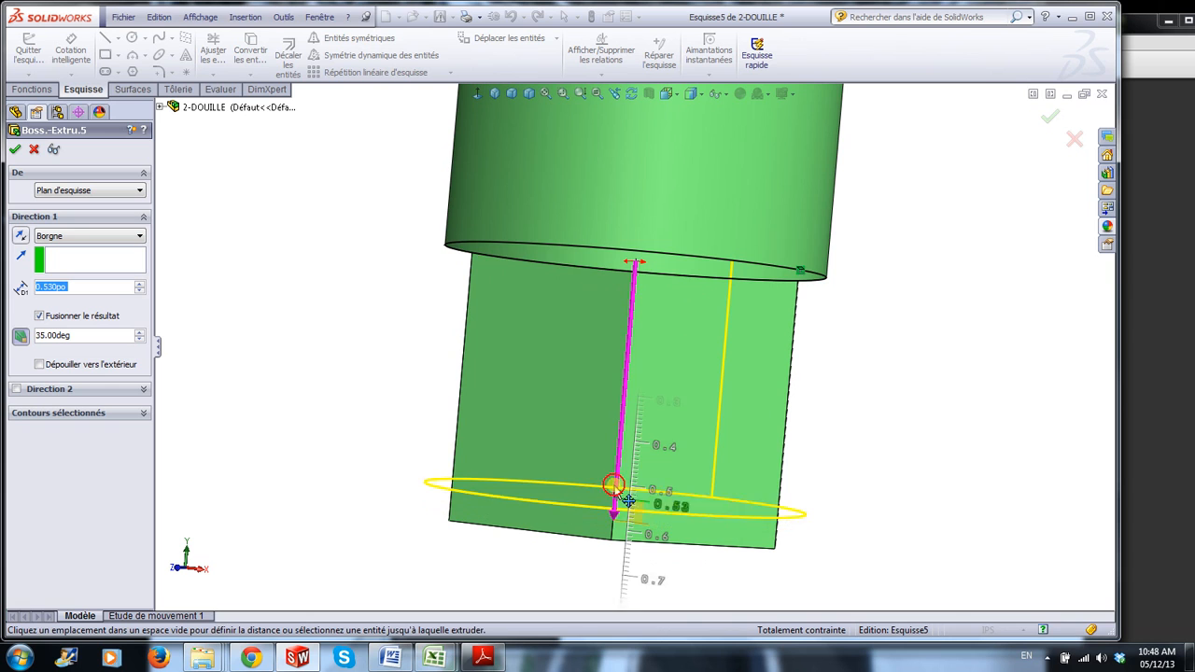
click(617, 451)
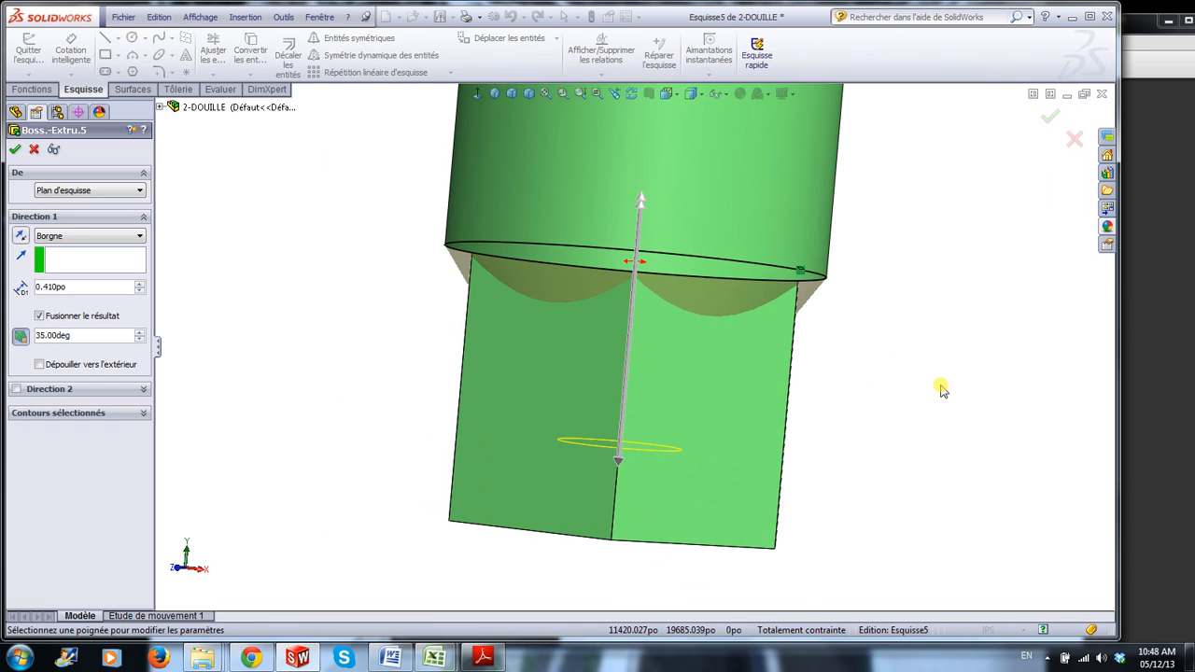
scroll(939, 387, down, 2)
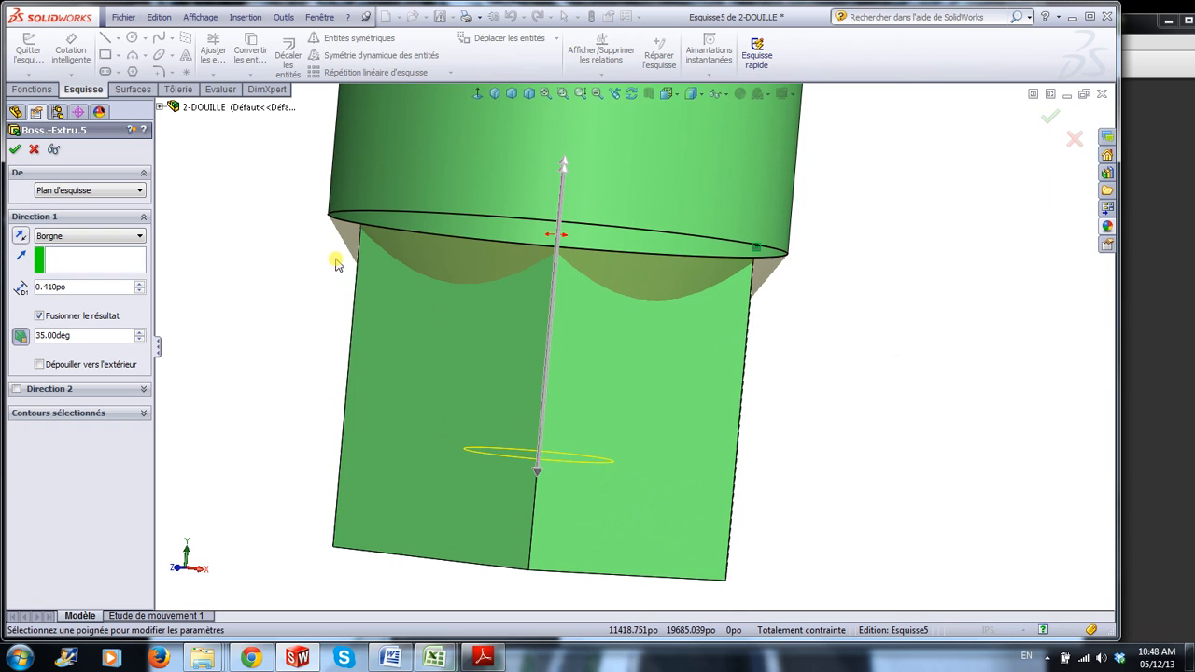
scroll(336, 259, down, 3)
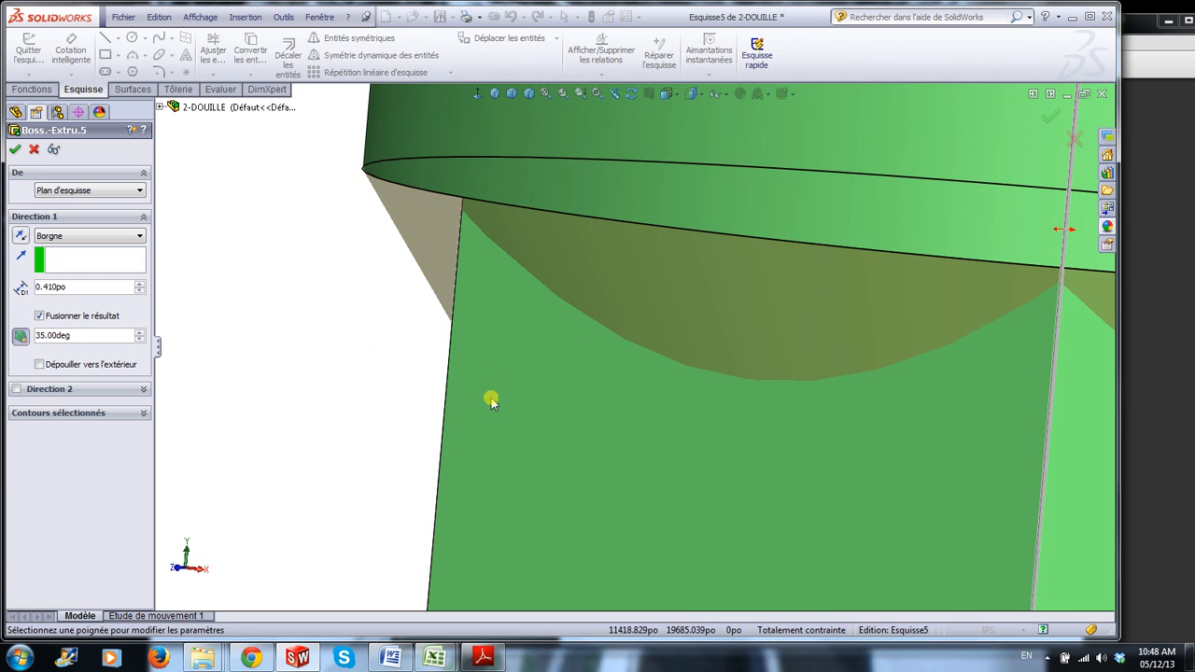
scroll(497, 383, up, 2)
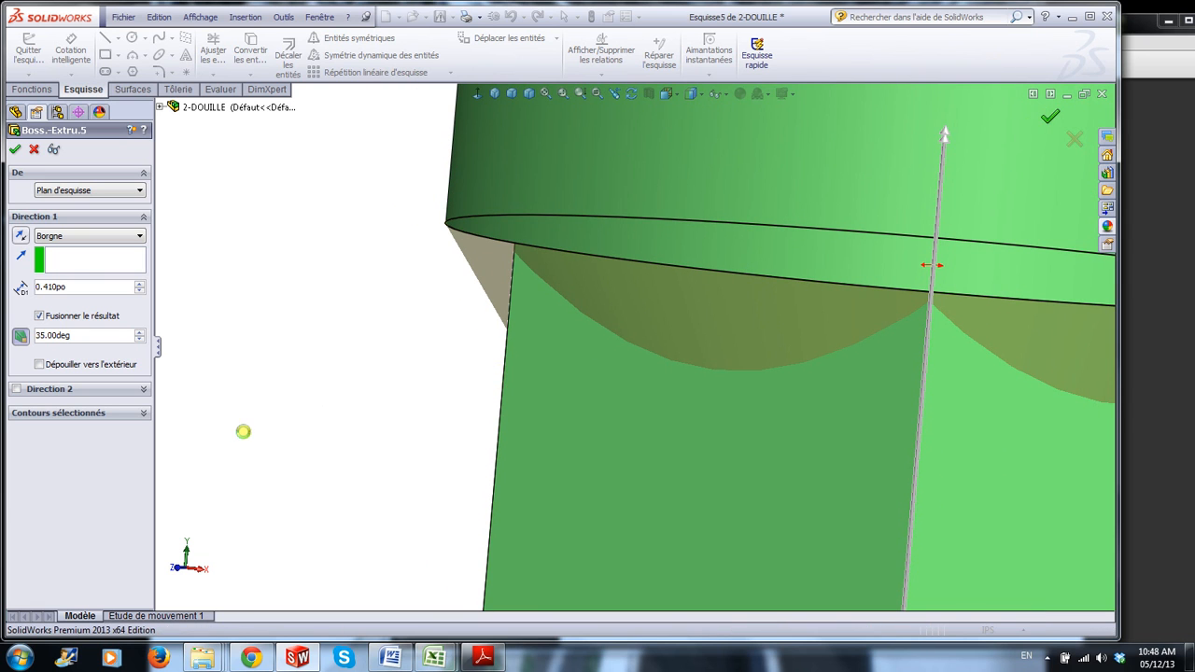
key(Return)
Inspect the rebuilt taper, and roll the history forward to include the square cut Enlèv. mat.-Extru.3 in the hexagon's end face.
scroll(308, 419, up, 4)
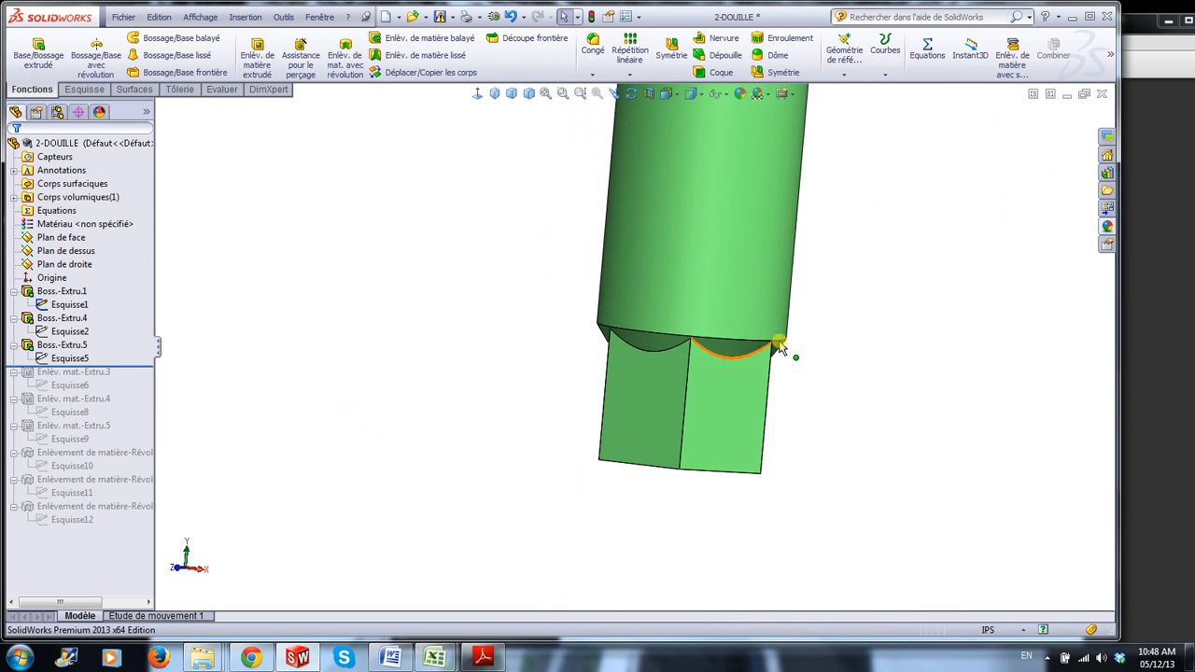
scroll(778, 343, up, 5)
scroll(745, 223, down, 3)
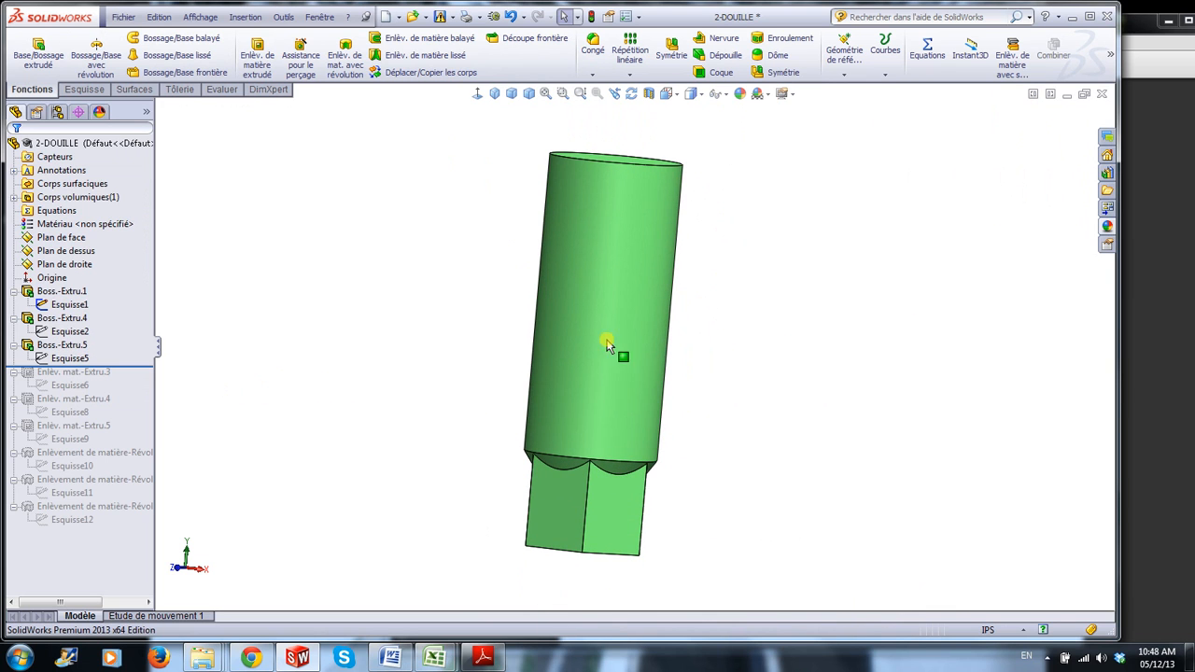
middle_drag(727, 429, 745, 315)
scroll(480, 600, down, 3)
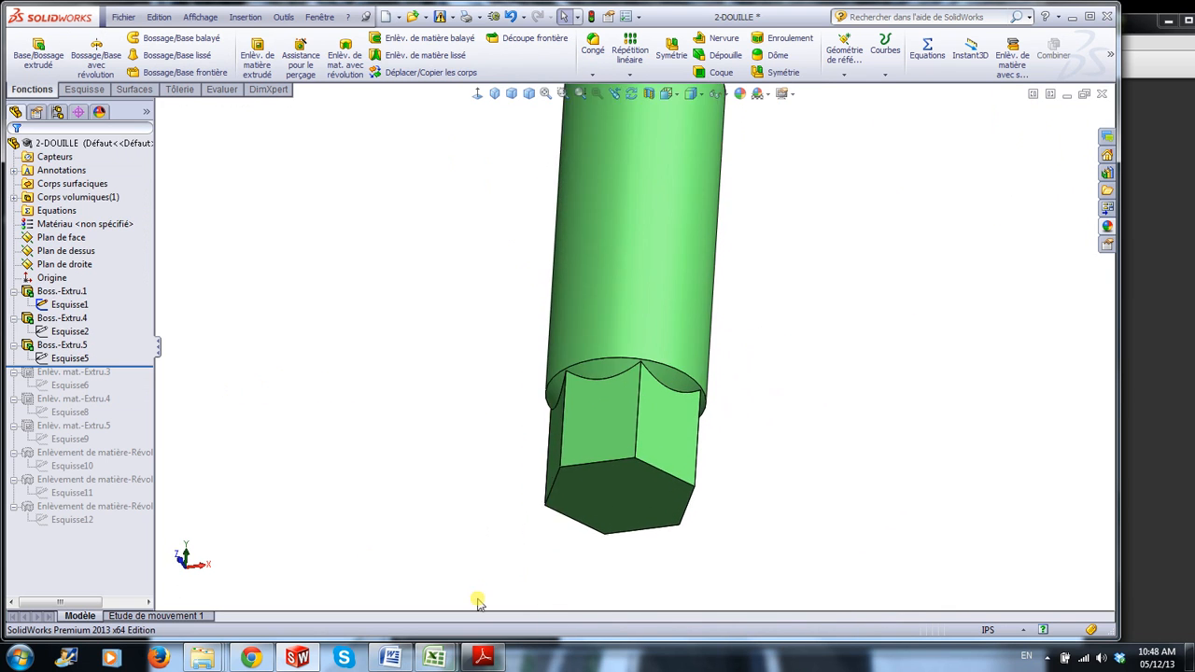
drag(140, 366, 128, 395)
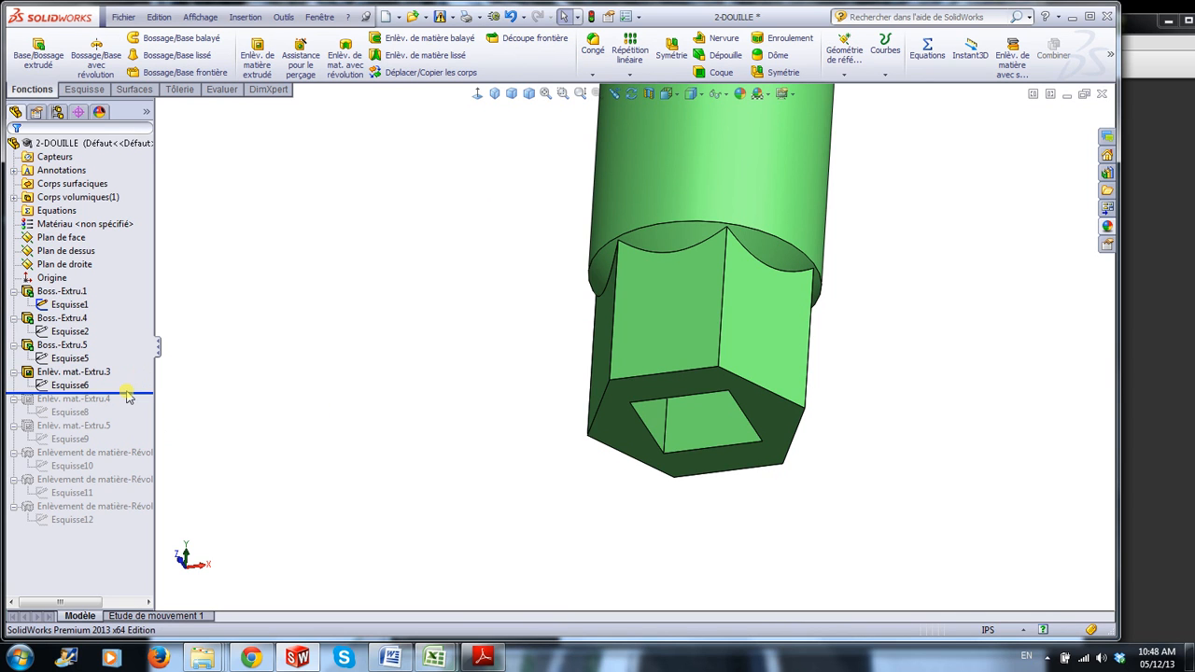
middle_drag(768, 421, 877, 411)
Open Esquisse6 to examine the dimensioned centre square on the hexagon's end face, and exit the sketch.
click(72, 384)
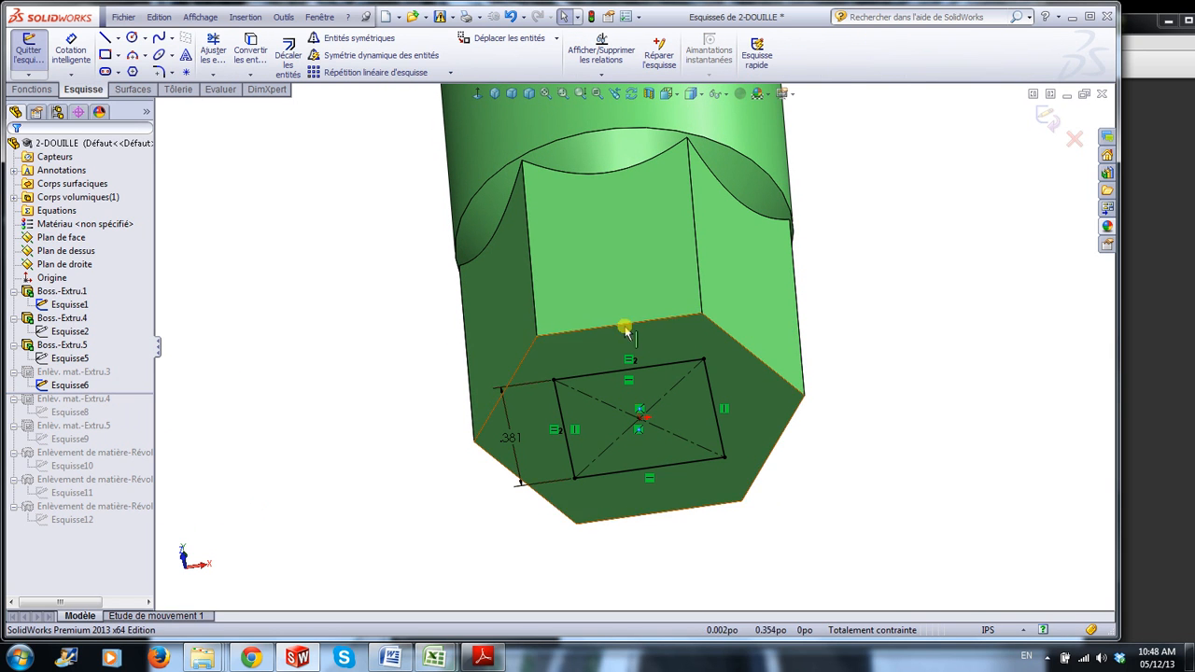
scroll(623, 418, down, 2)
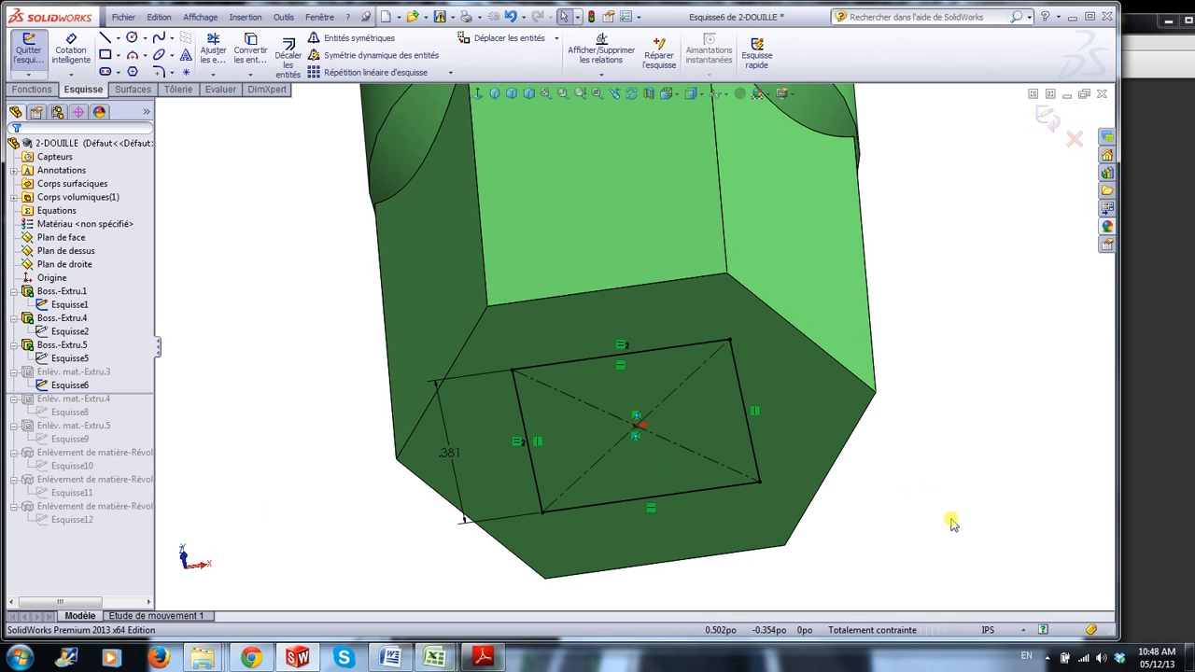
click(1049, 125)
middle_drag(932, 528, 913, 489)
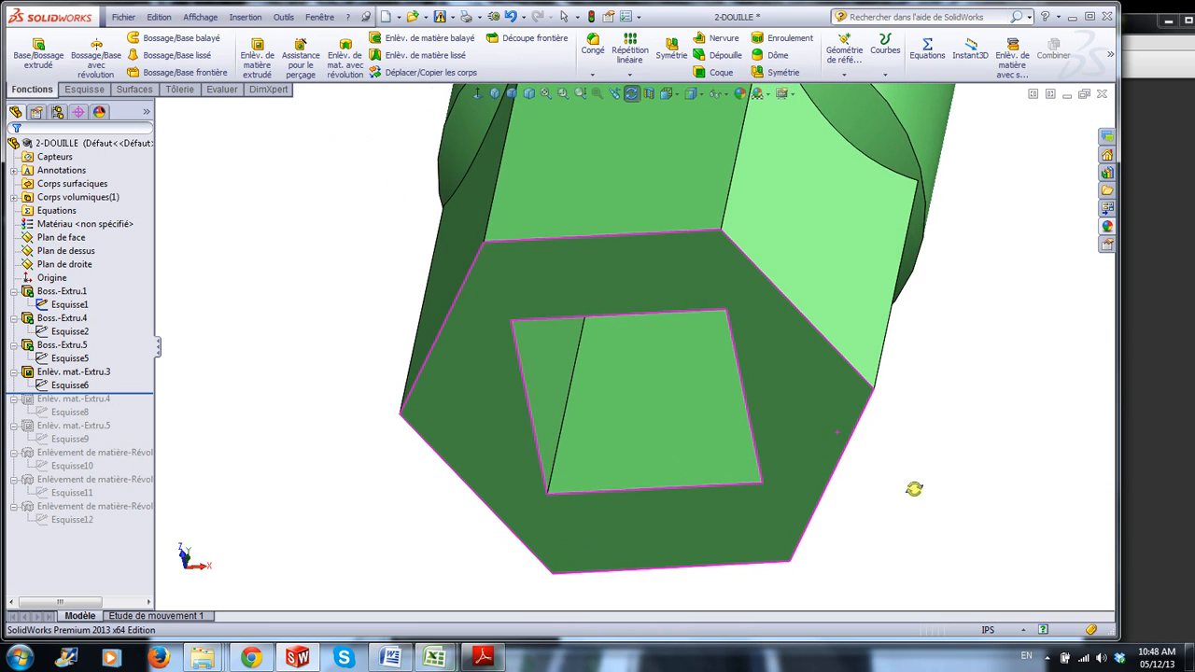
Roll the history forward to include Enlèv. mat.-Extru.4 and inspect the hexagonal pocket in the cylinder's opposite end.
scroll(326, 504, down, 5)
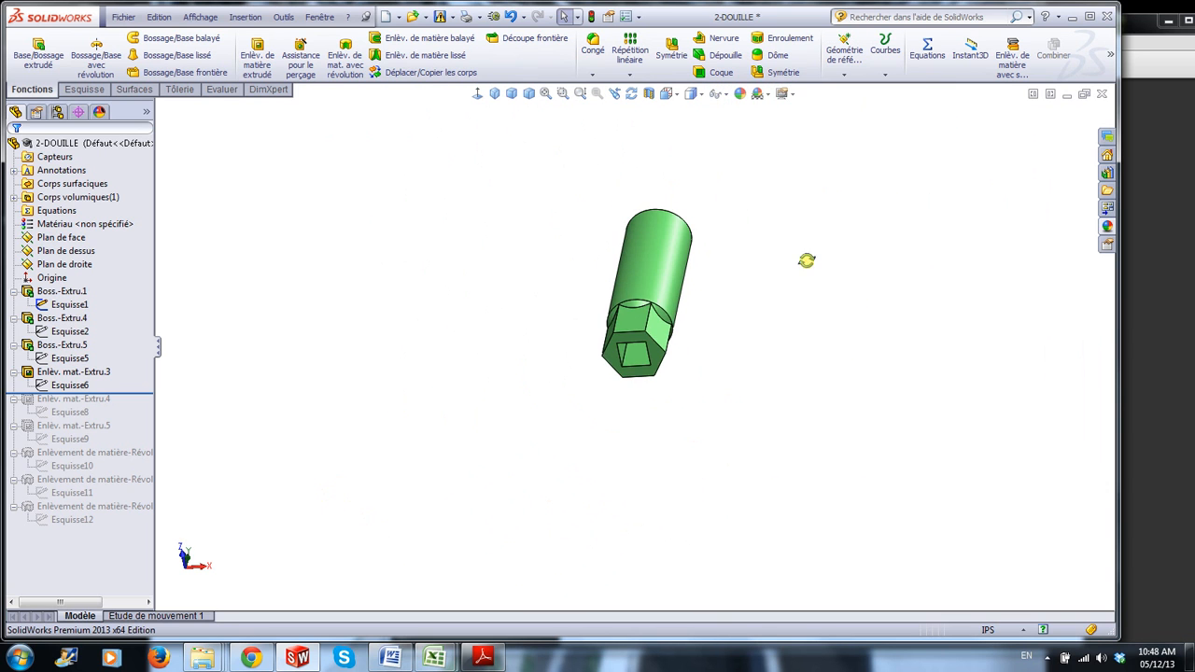
middle_drag(806, 260, 751, 390)
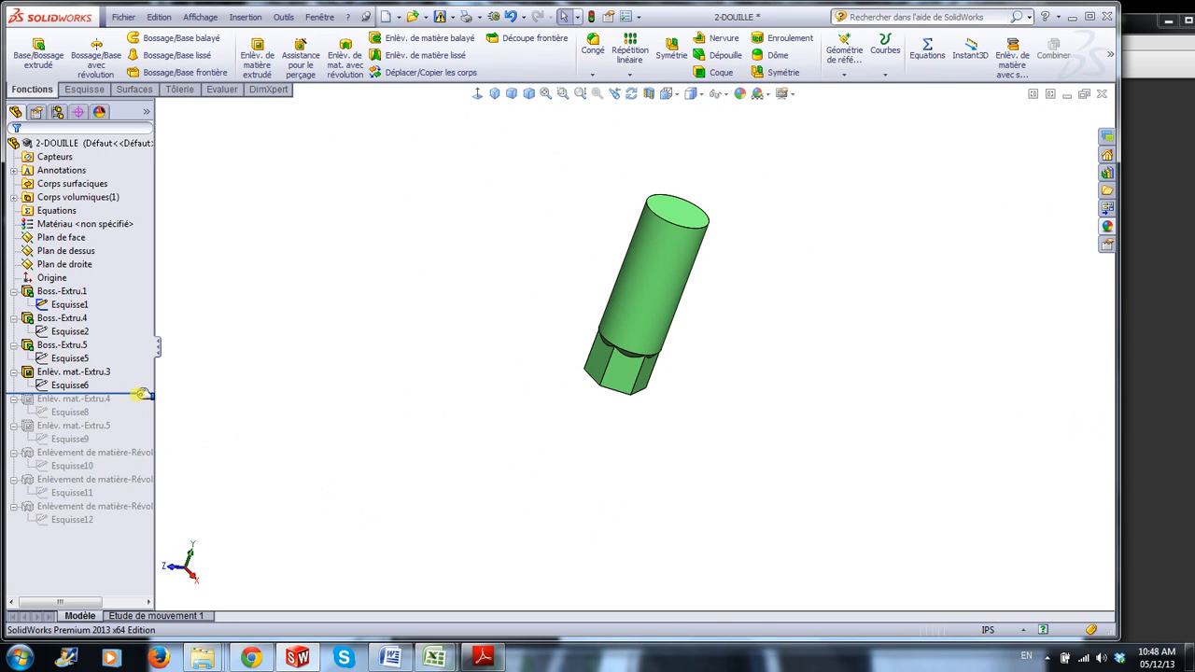
drag(140, 393, 137, 420)
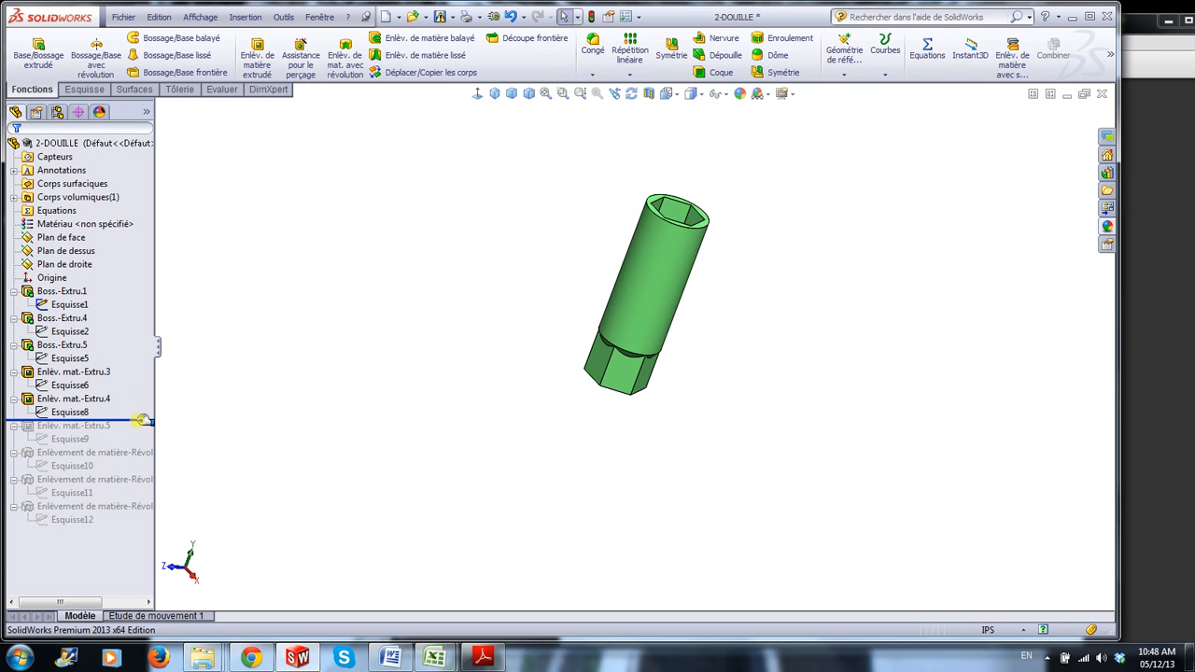
scroll(808, 338, up, 5)
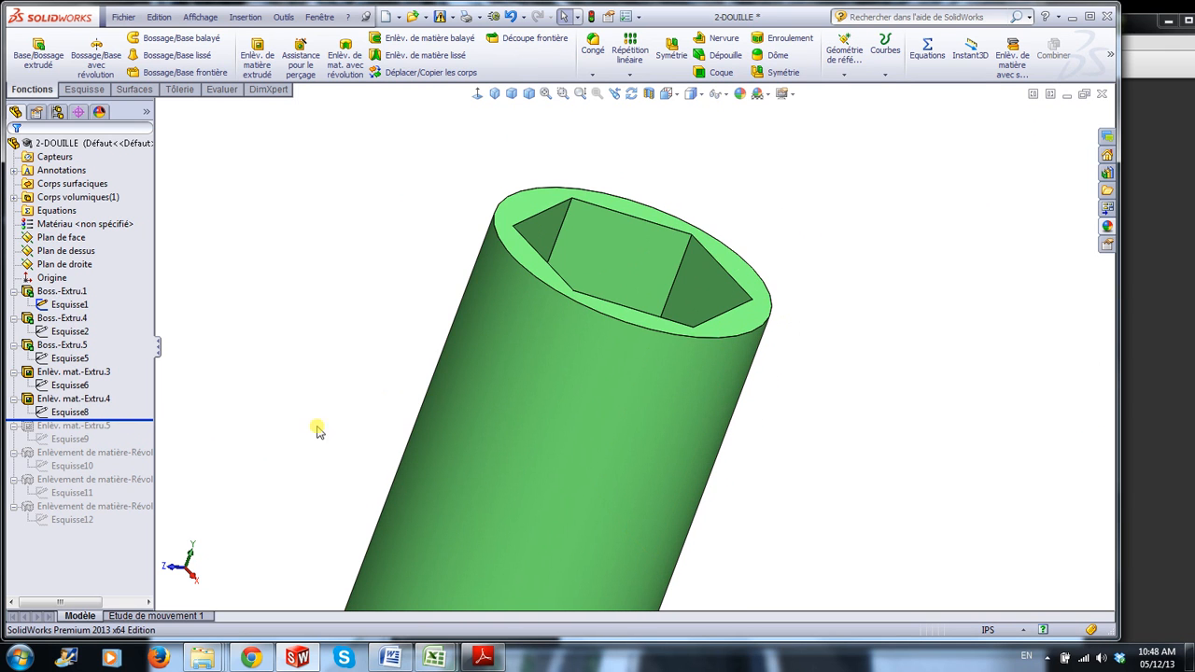
Open Esquisse8 to examine the hexagon and its across-flats dimension on the cylinder's end face, and exit the sketch.
click(69, 412)
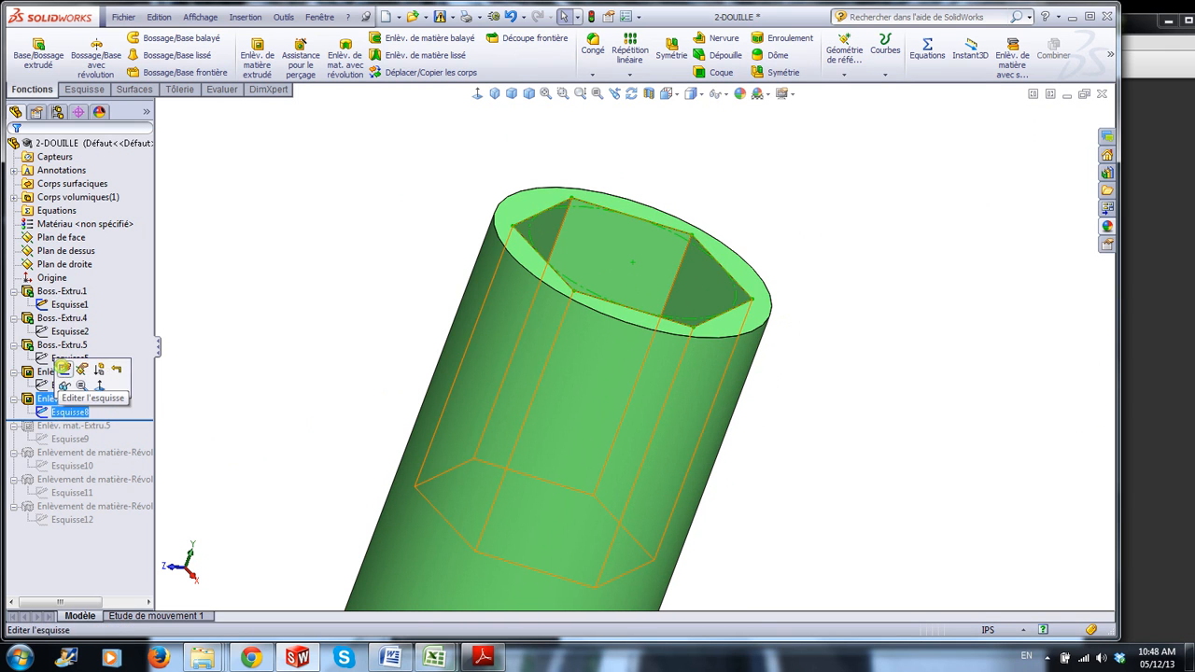
click(63, 370)
middle_drag(842, 254, 834, 285)
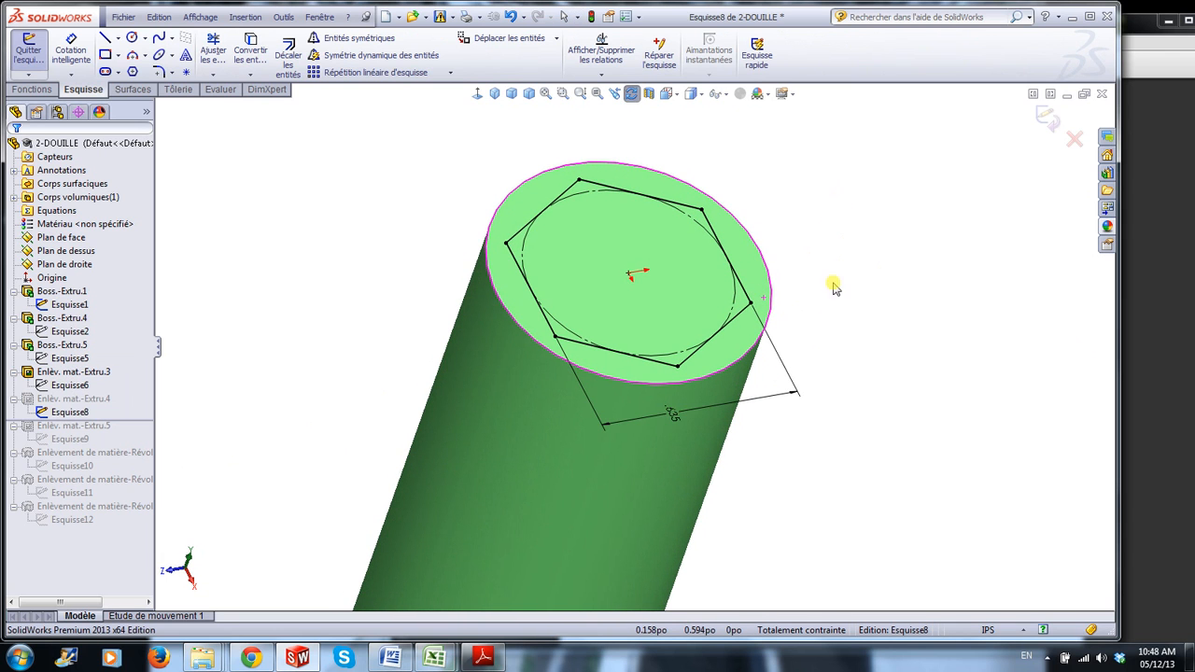
scroll(826, 362, down, 1)
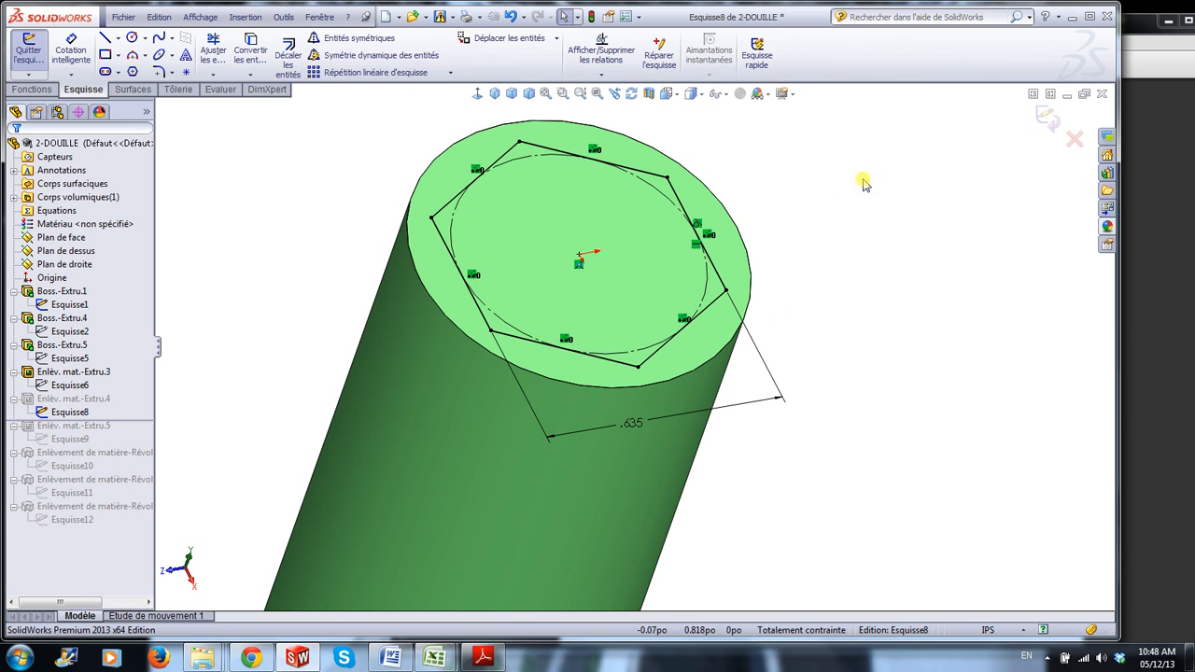
click(1048, 116)
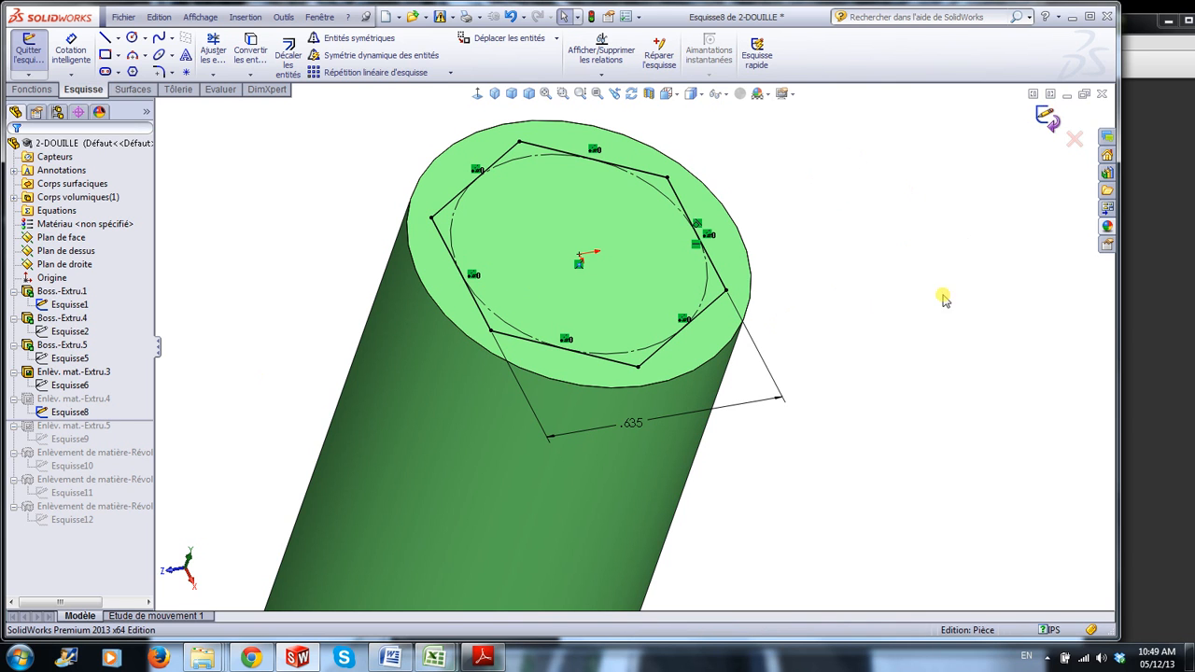
scroll(931, 367, up, 3)
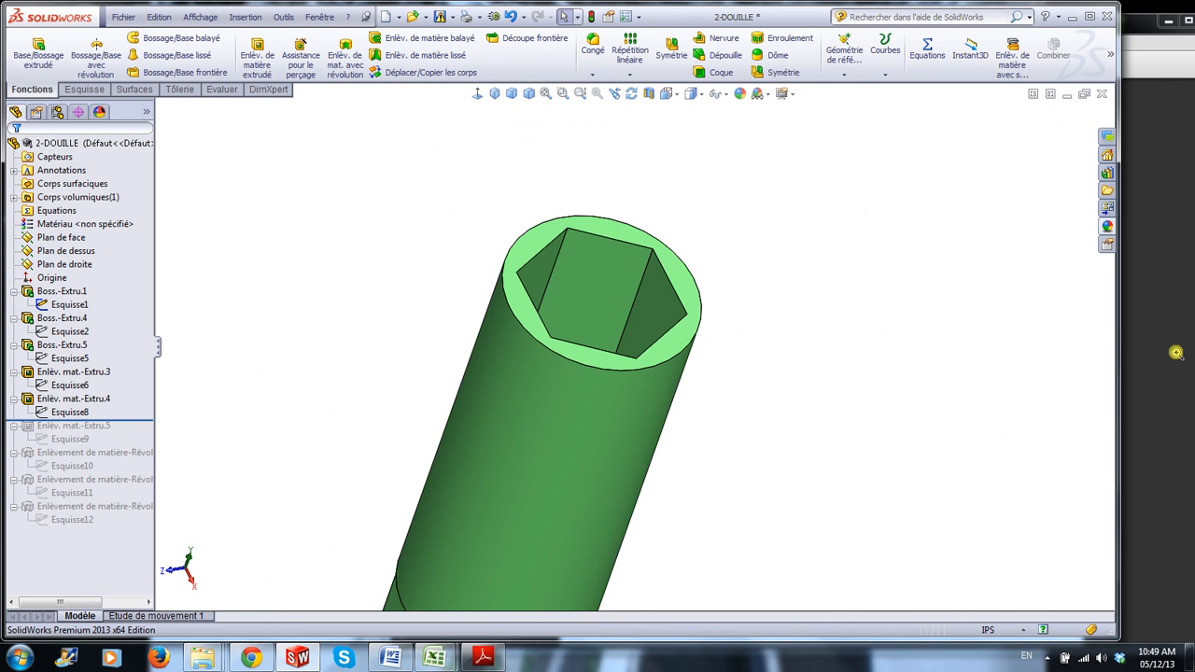
Switch to the 2-DOUILLE.pdf drawing to check the hexagonal pocket's dimensions, and return to the SolidWorks part.
click(1176, 353)
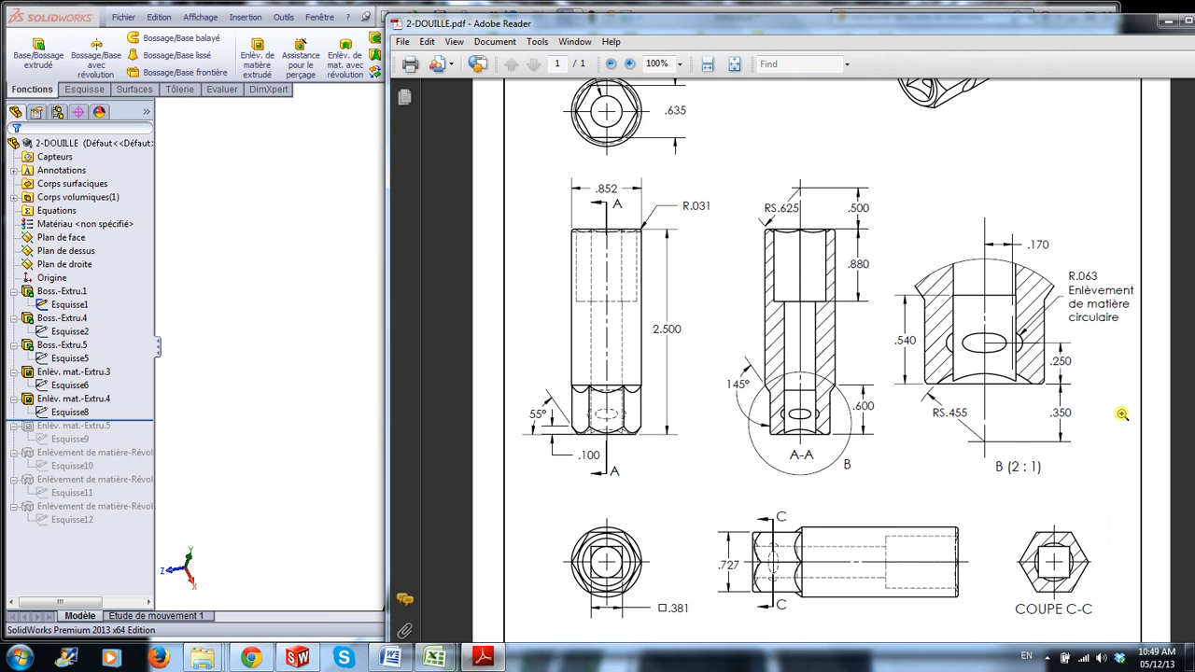
scroll(1086, 442, up, 3)
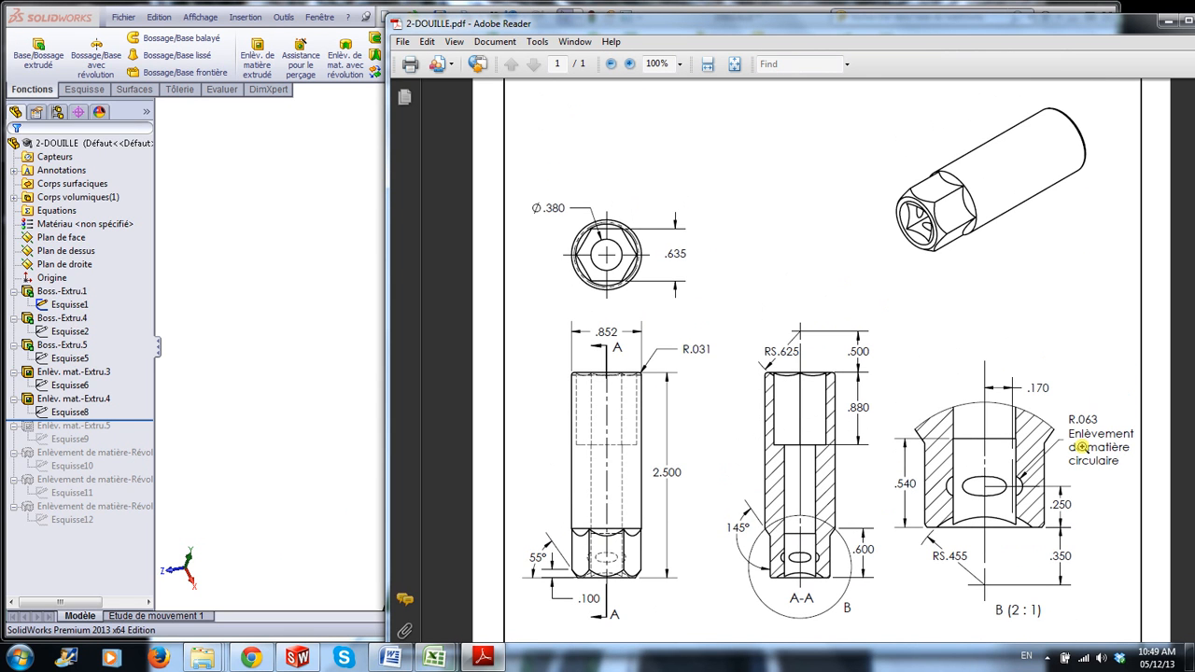
scroll(1082, 447, down, 2)
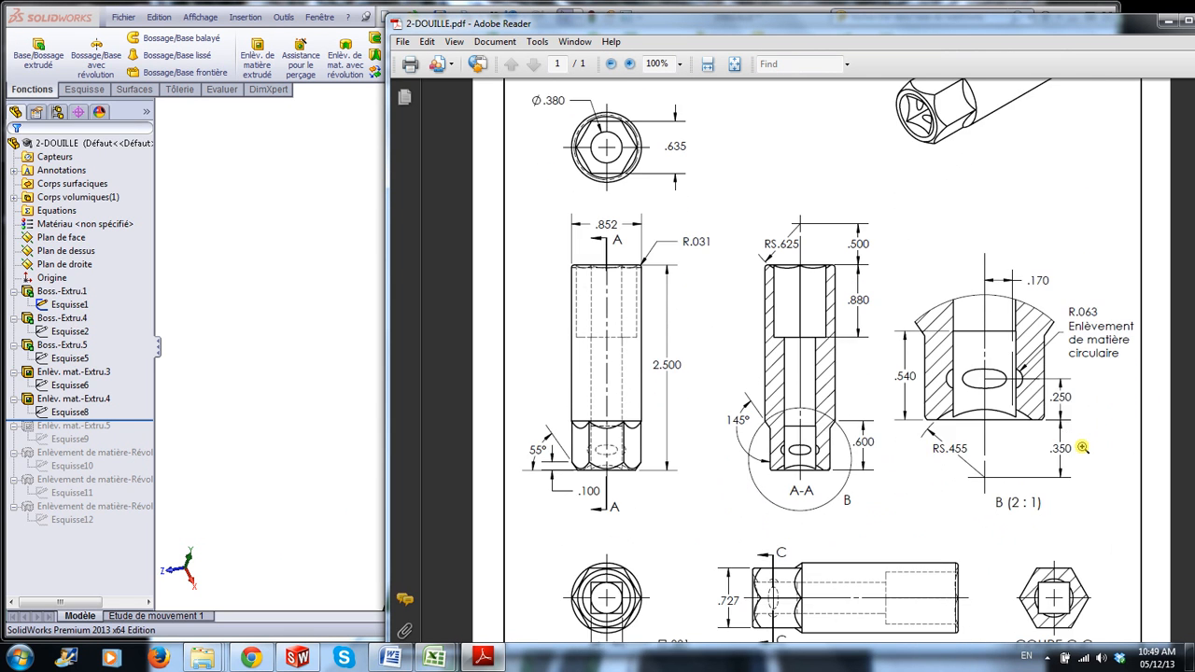
click(240, 277)
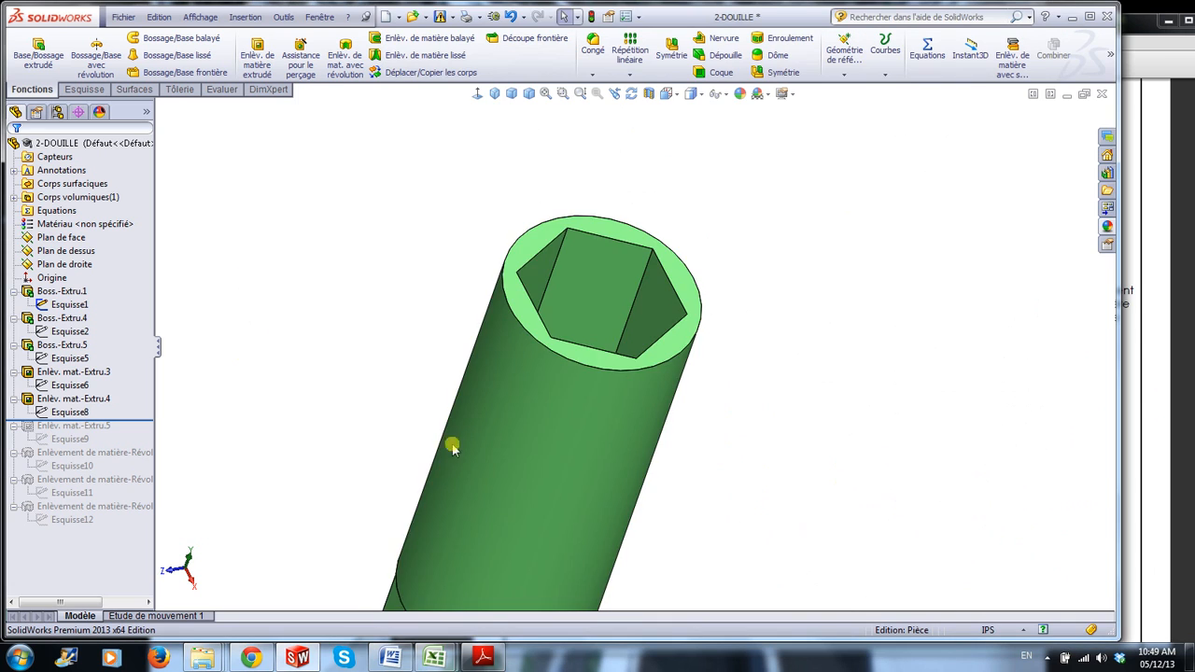
Roll the history forward to include Enlèv. mat.-Extru.5 and inspect the round hole at the bottom of the hexagonal pocket.
scroll(682, 511, up, 3)
middle_drag(735, 422, 714, 501)
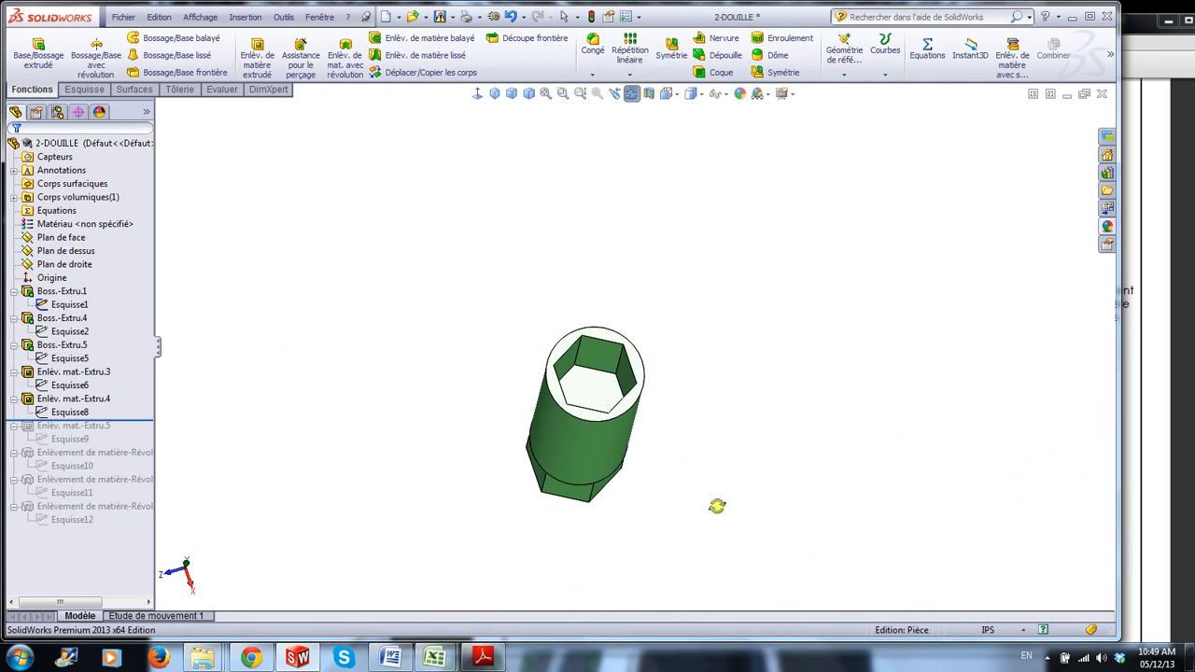
drag(138, 419, 133, 447)
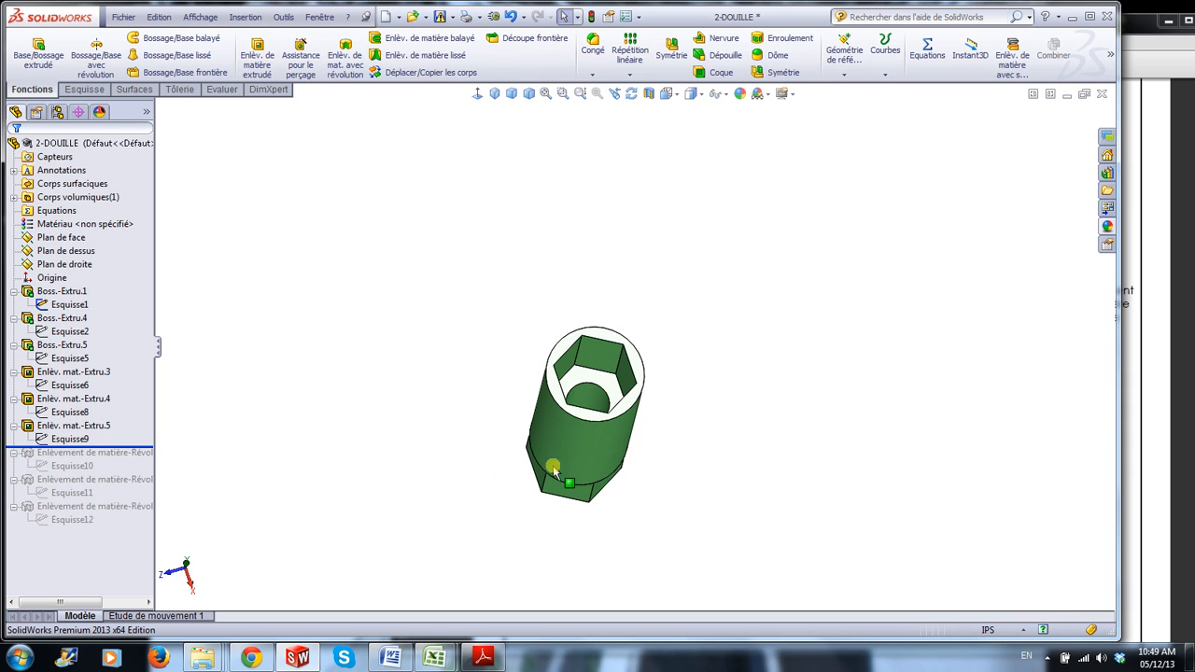
middle_drag(686, 416, 659, 435)
scroll(618, 431, down, 5)
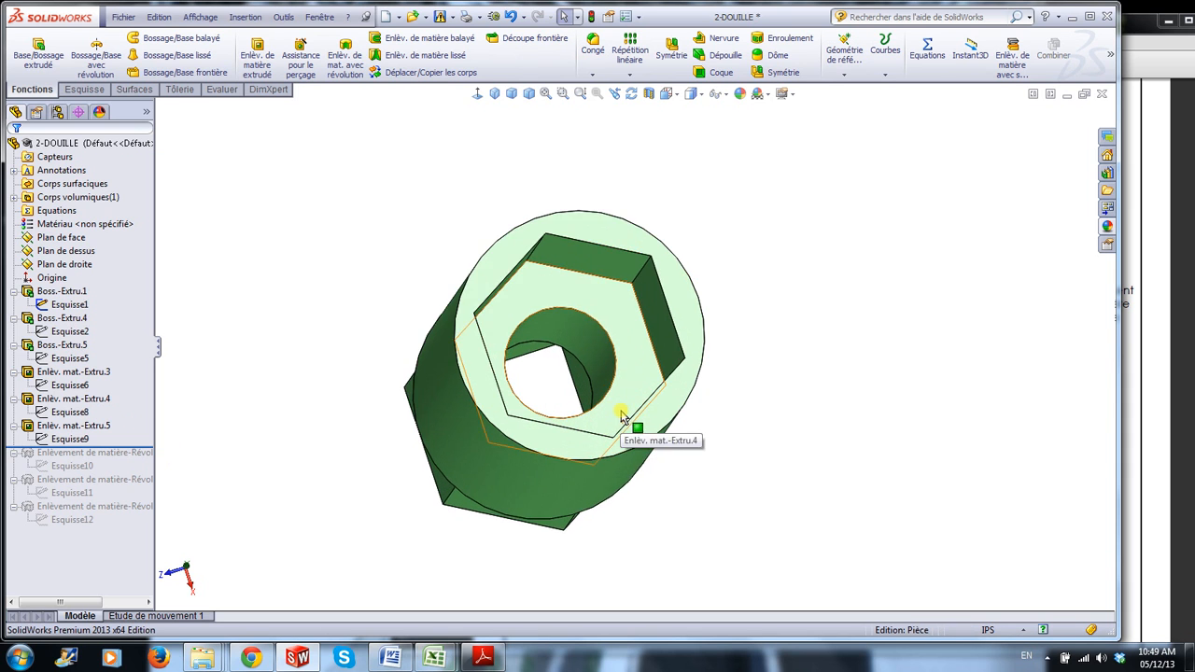
middle_drag(773, 520, 762, 474)
scroll(761, 474, up, 3)
middle_drag(775, 425, 776, 436)
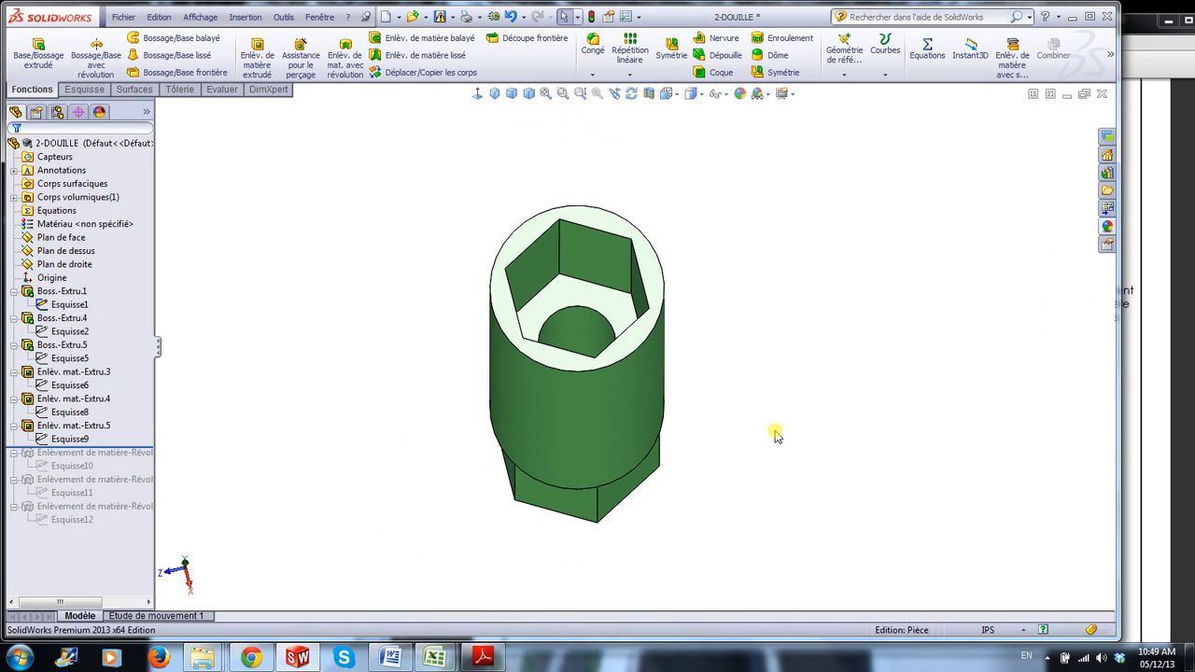
Open Esquisse9 to examine the circle and its diameter dimension in the hexagonal pocket, and exit the sketch.
click(56, 428)
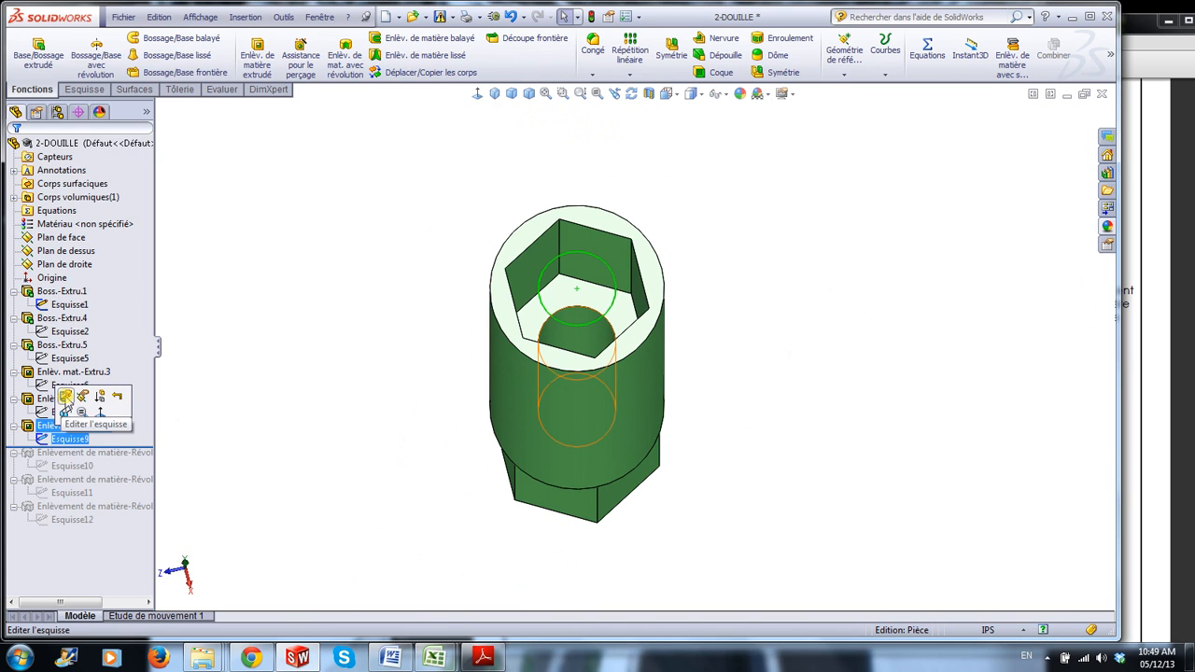
click(304, 397)
click(80, 438)
click(91, 402)
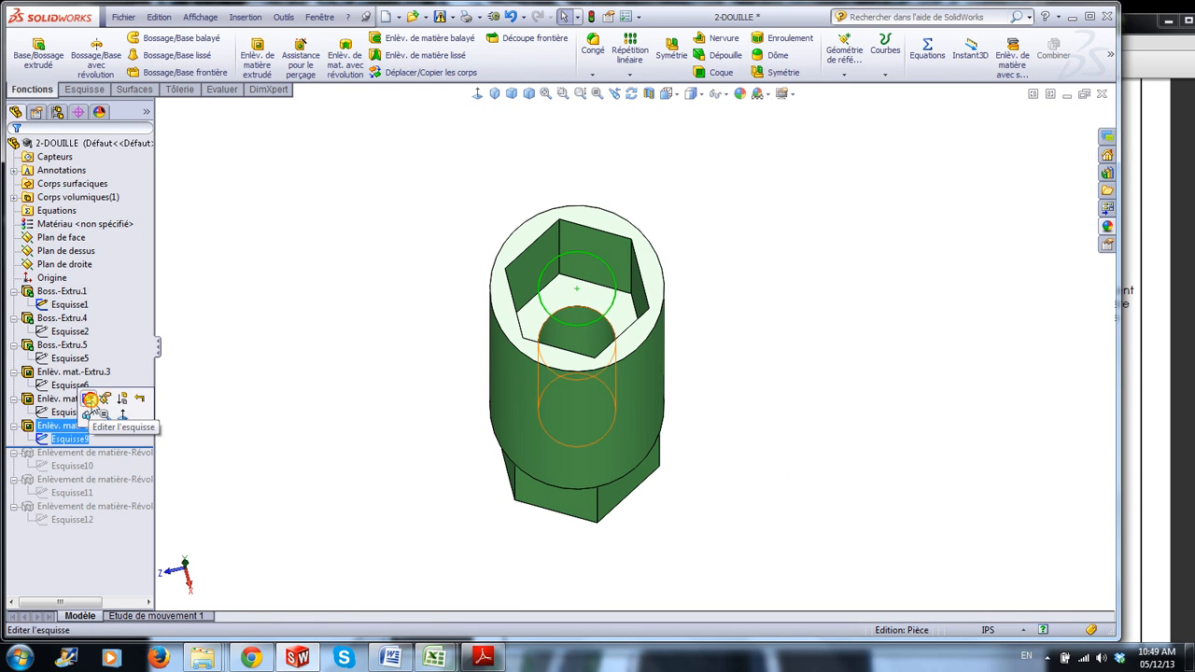
scroll(627, 359, down, 3)
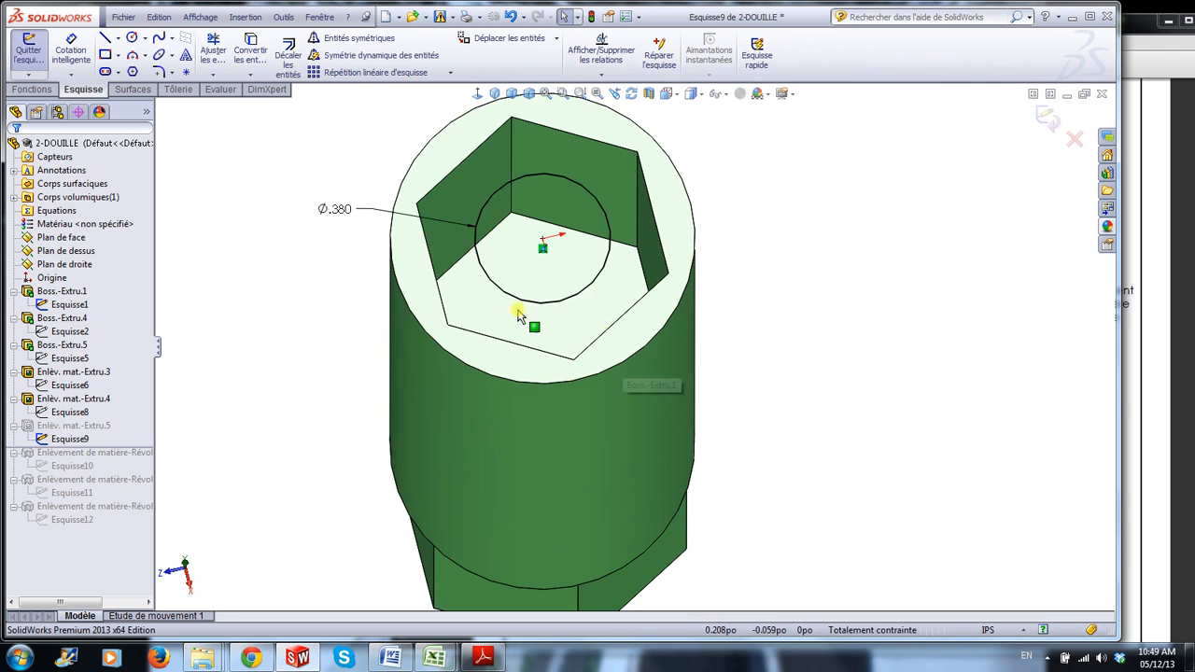
scroll(842, 439, up, 3)
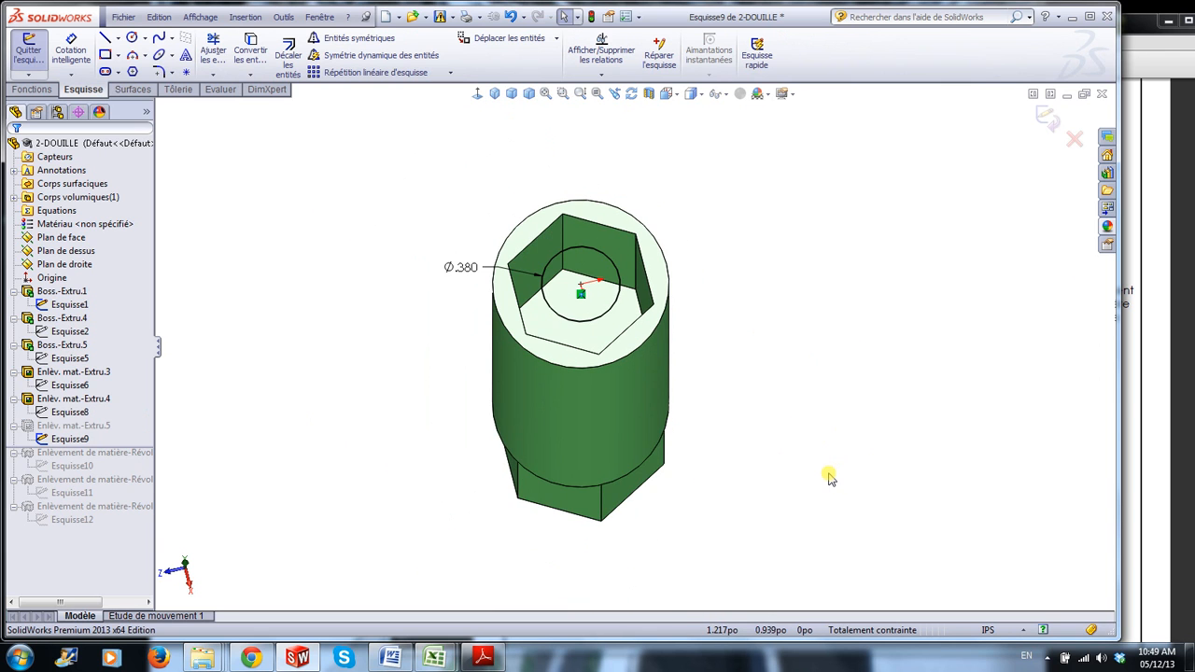
middle_drag(831, 478, 836, 392)
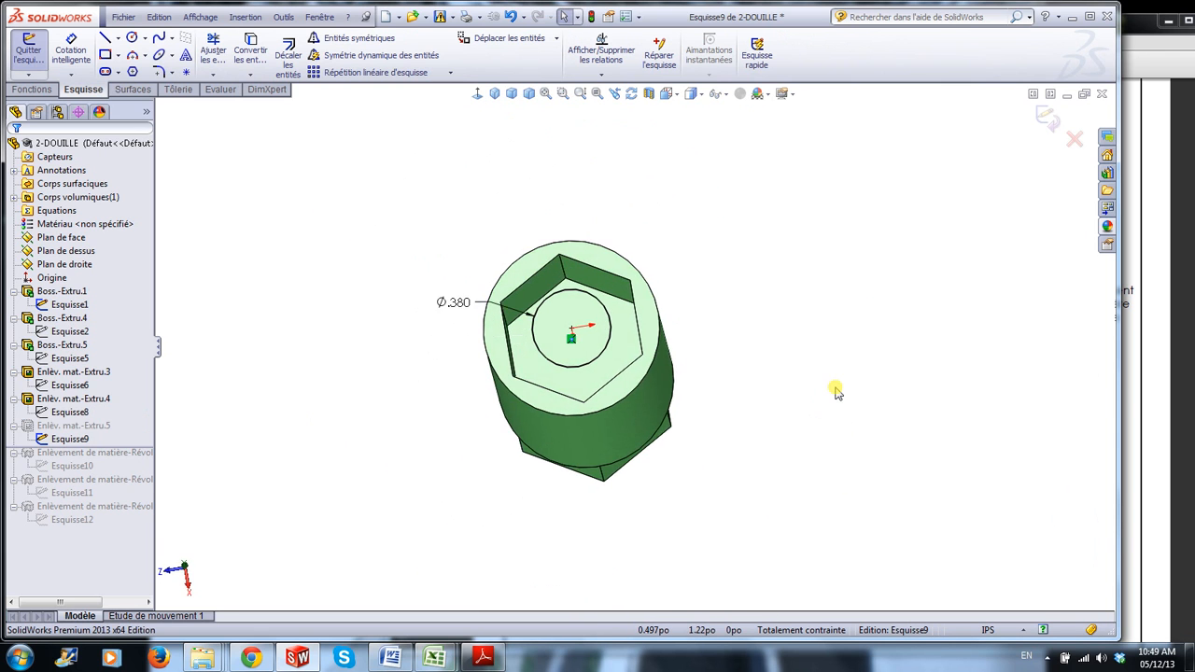
click(1046, 118)
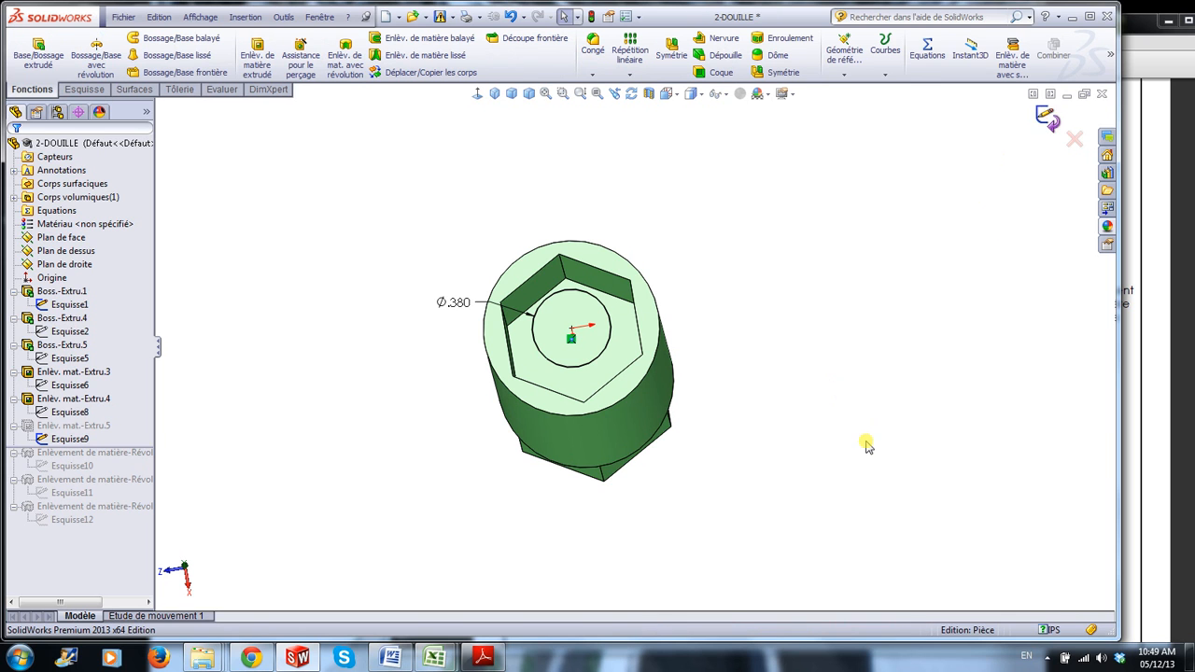
Open the definition of Enlèv. mat.-Extru.5 to check its end condition, and accept it without changes.
click(82, 425)
click(93, 391)
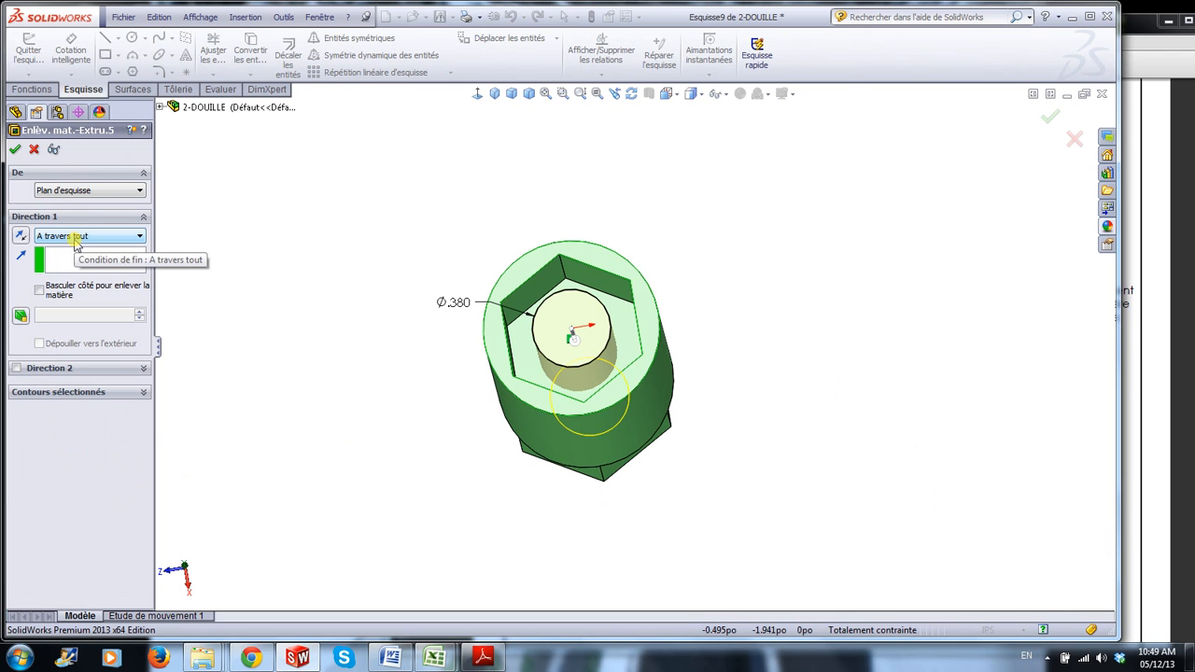
click(15, 150)
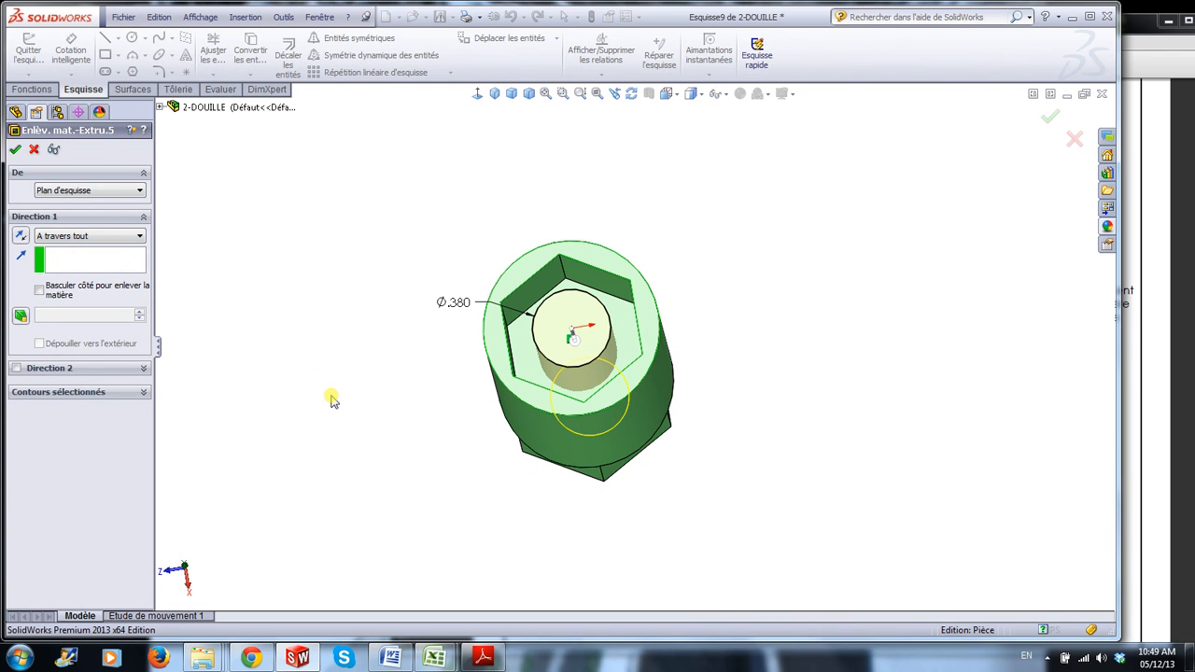
Orient the part to the isometric view and display a section view along Plan de face.
right_drag(807, 485, 884, 383)
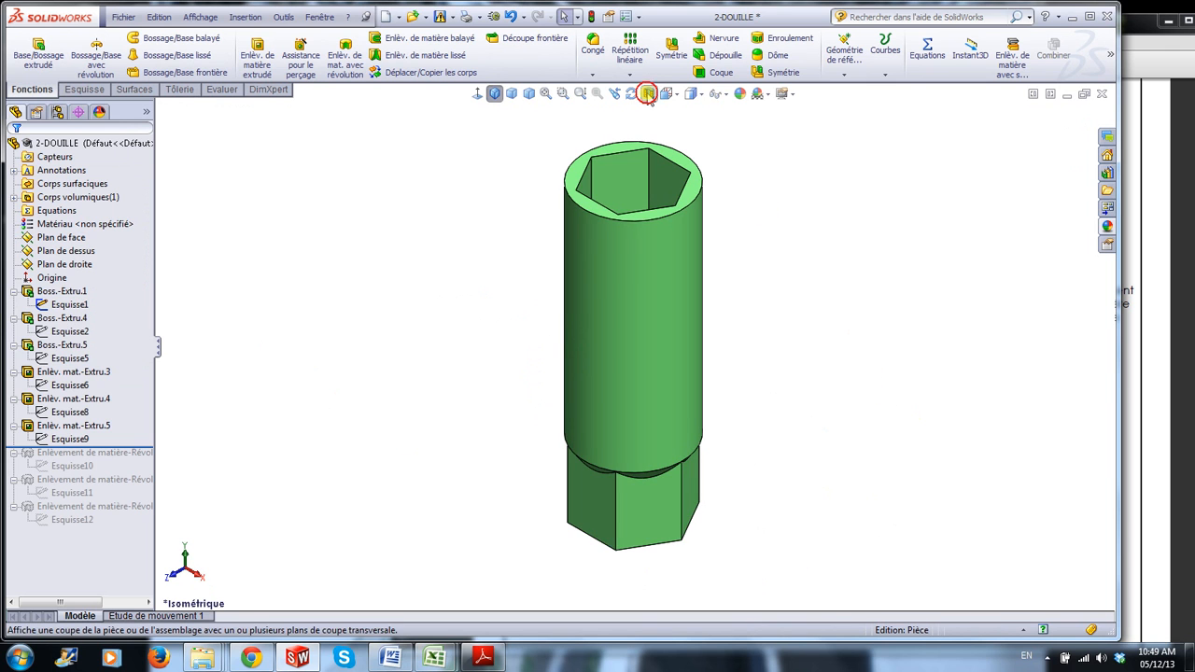
click(646, 94)
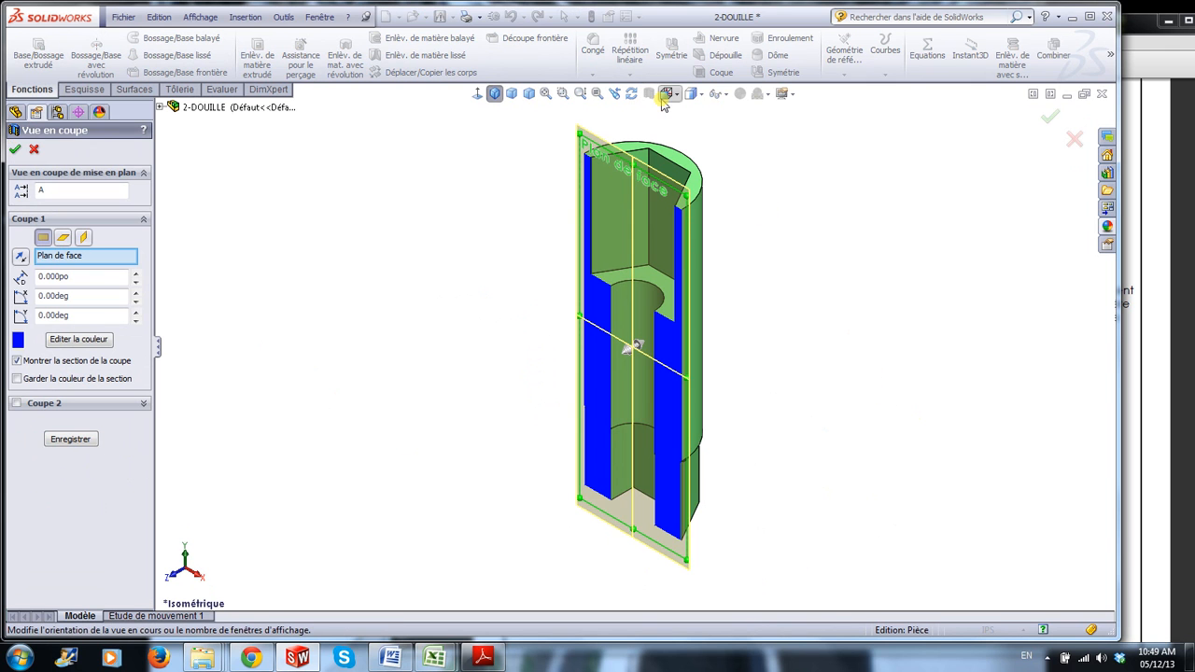
click(1048, 123)
Inspect the square recess in the hexagonal end of the sectioned part, highlighting one of its inner faces.
middle_drag(876, 560, 829, 529)
scroll(811, 571, down, 3)
middle_drag(811, 571, 794, 461)
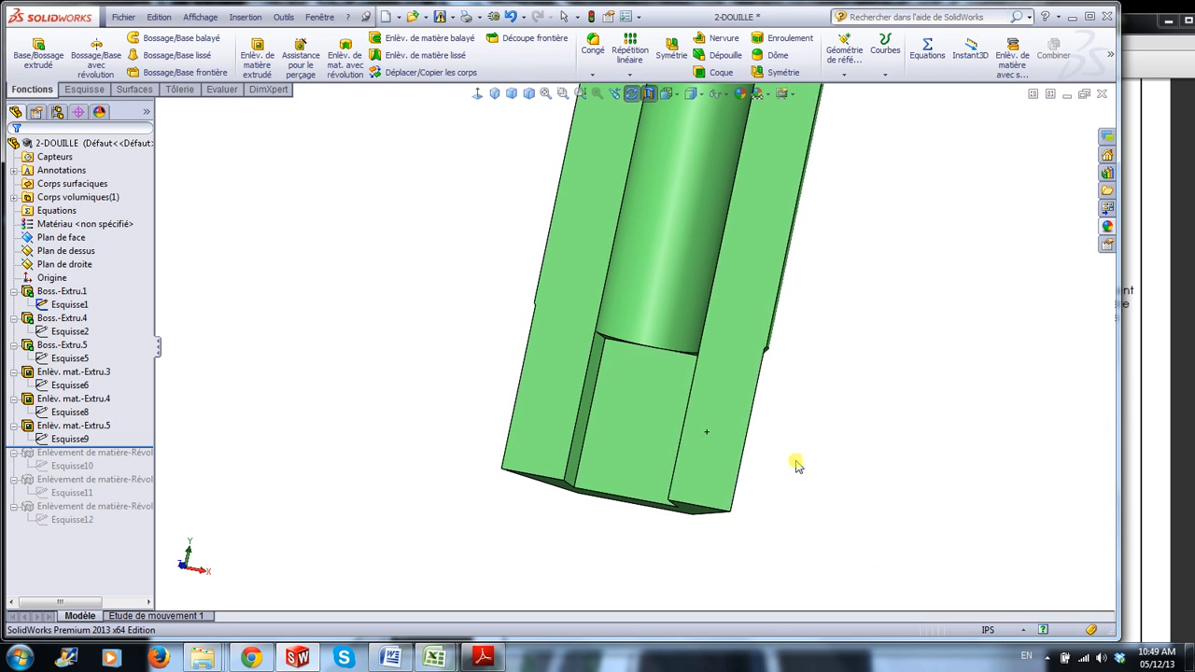
click(657, 429)
middle_drag(853, 507, 894, 535)
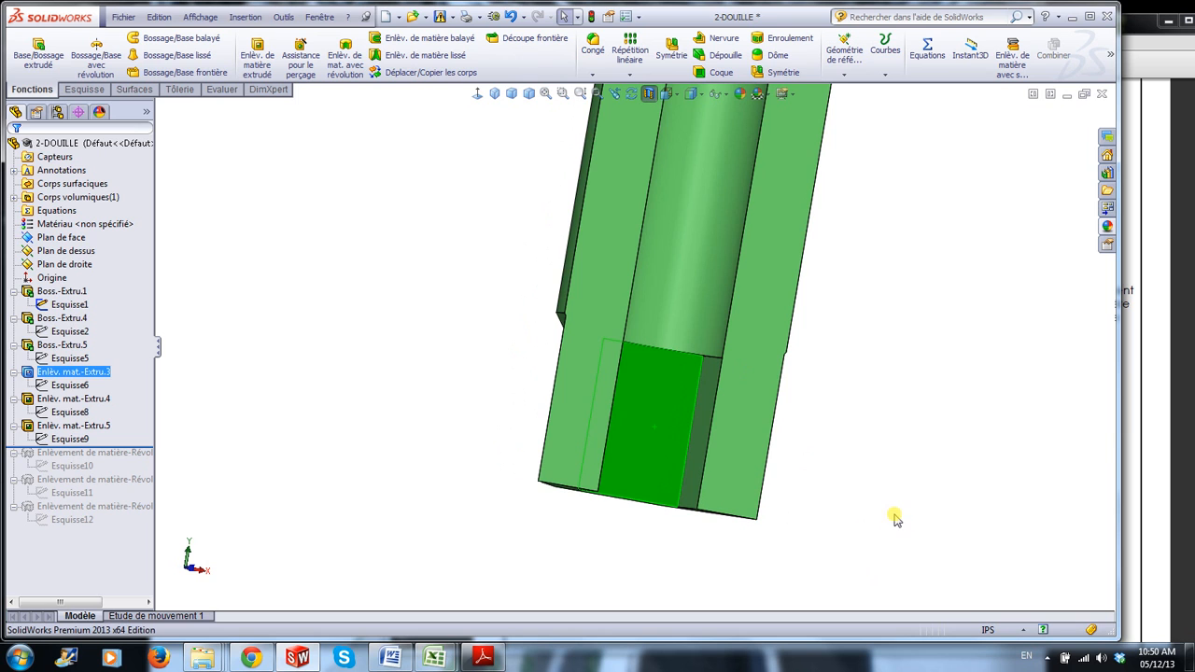
click(894, 518)
key(f)
Inspect the hexagonal pocket in the cylinder end of the sectioned part, highlighting its side faces.
middle_drag(893, 209, 840, 264)
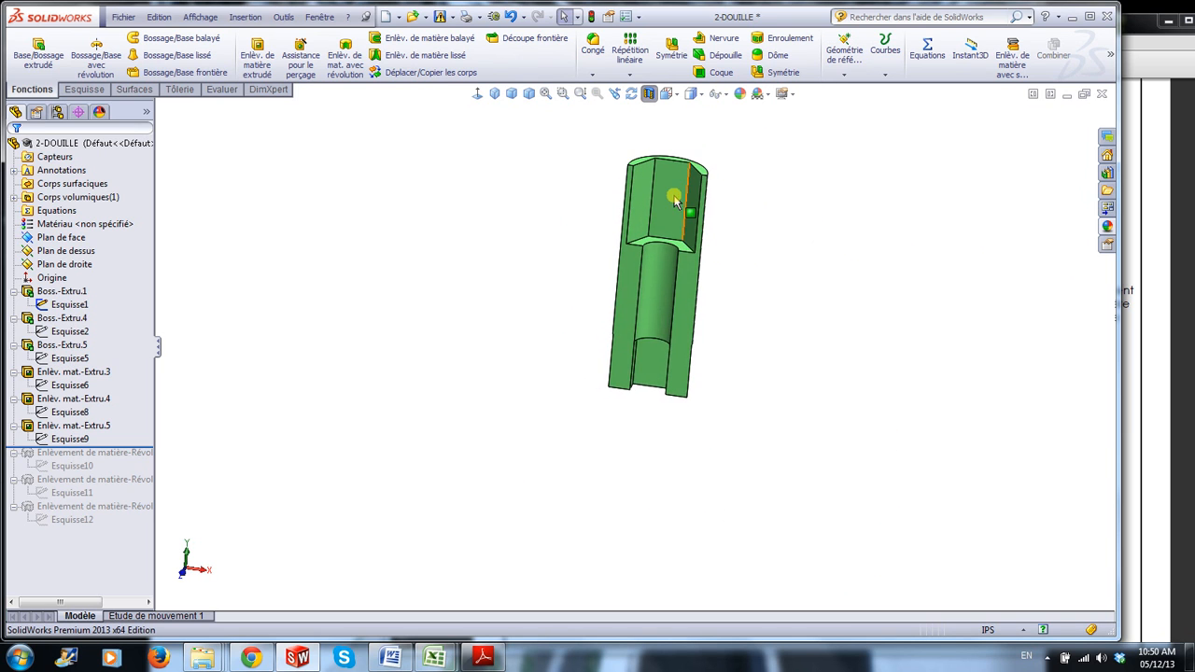
scroll(675, 201, down, 5)
click(661, 234)
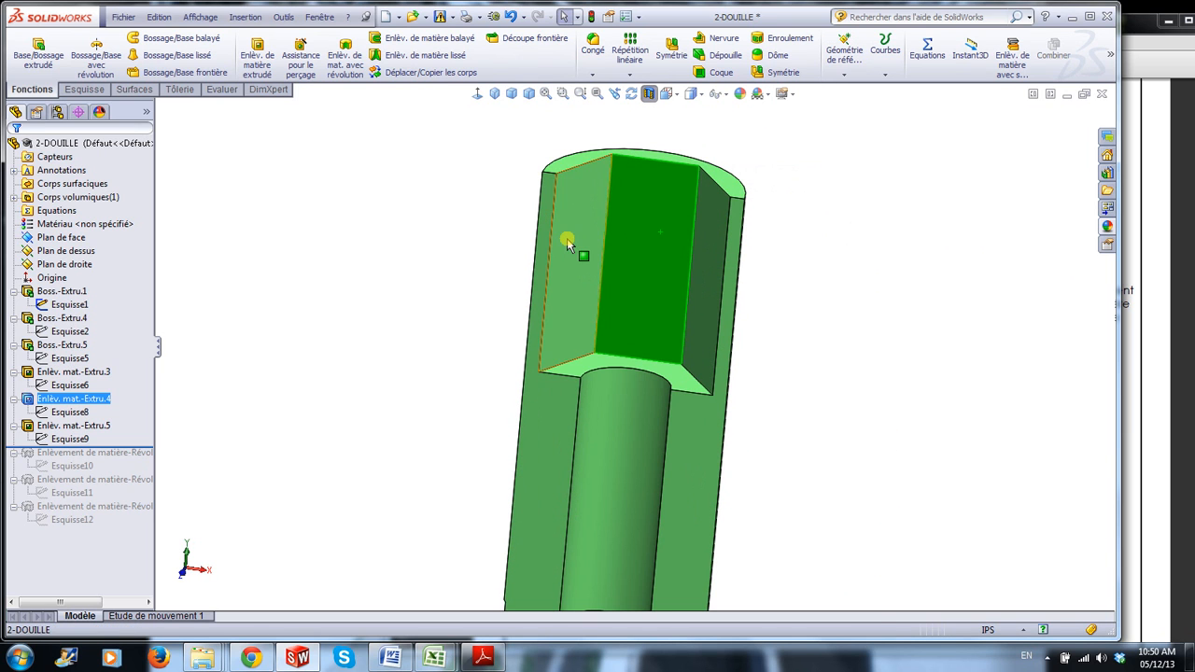
ctrl+click(567, 239)
middle_drag(796, 357, 795, 350)
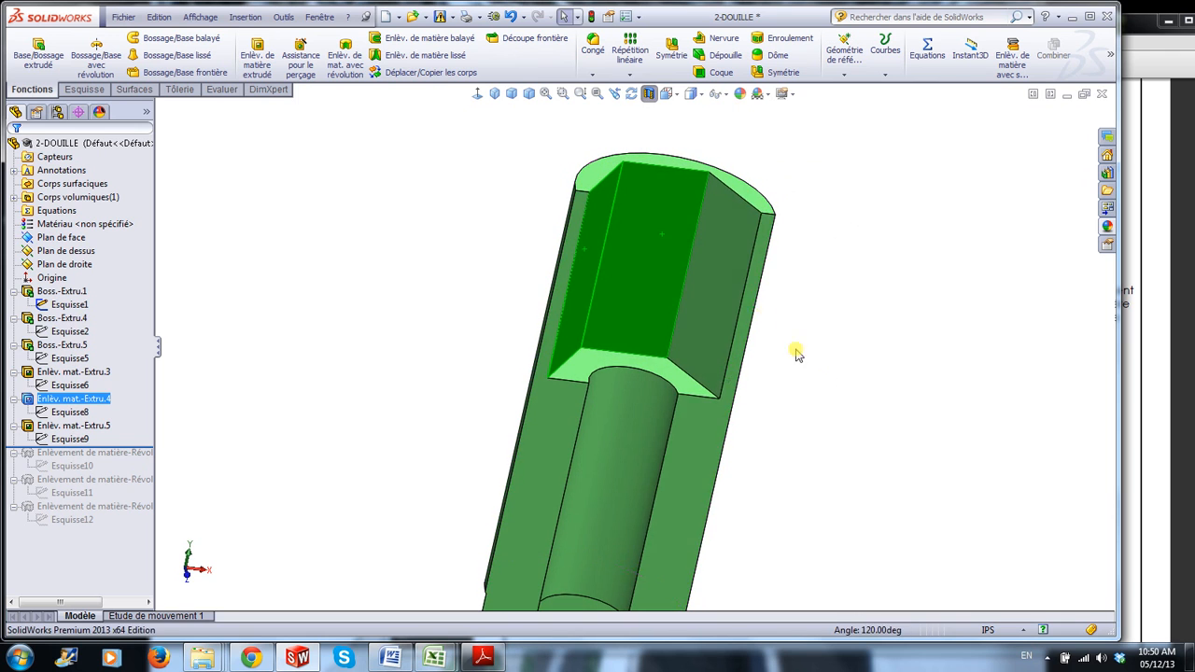
ctrl+click(696, 269)
click(835, 436)
scroll(893, 520, up, 3)
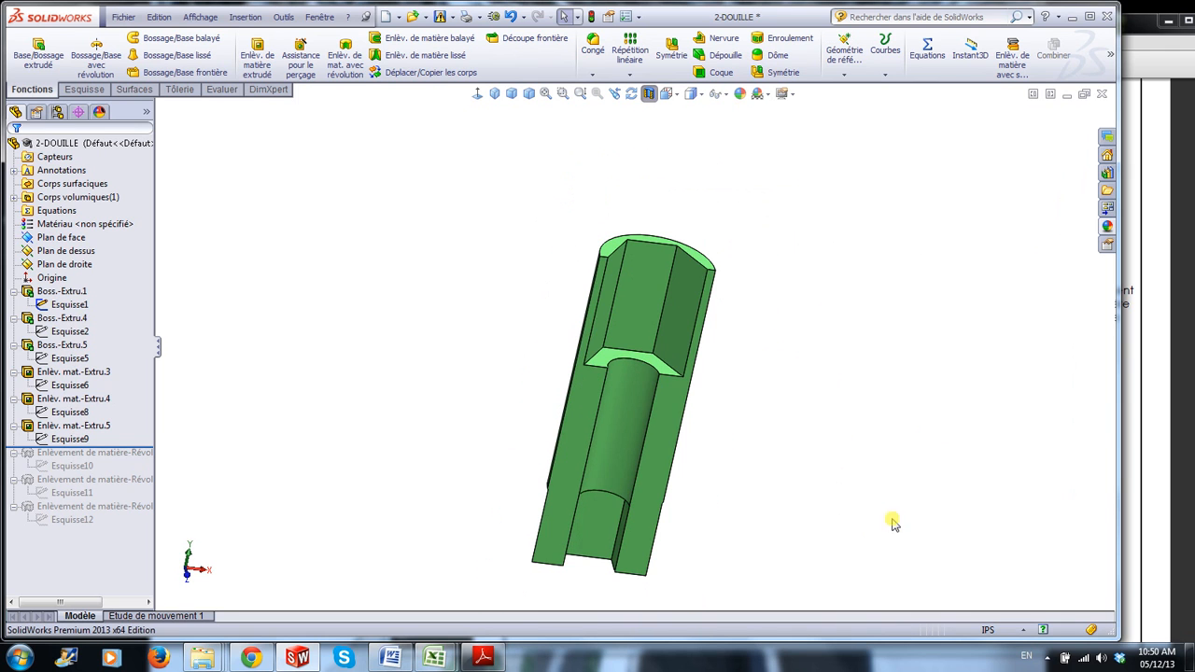
Highlight the round bore in the sectioned part and examine how it joins the hexagonal pocket to the square recess.
click(631, 403)
middle_drag(746, 488, 712, 478)
scroll(708, 464, down, 4)
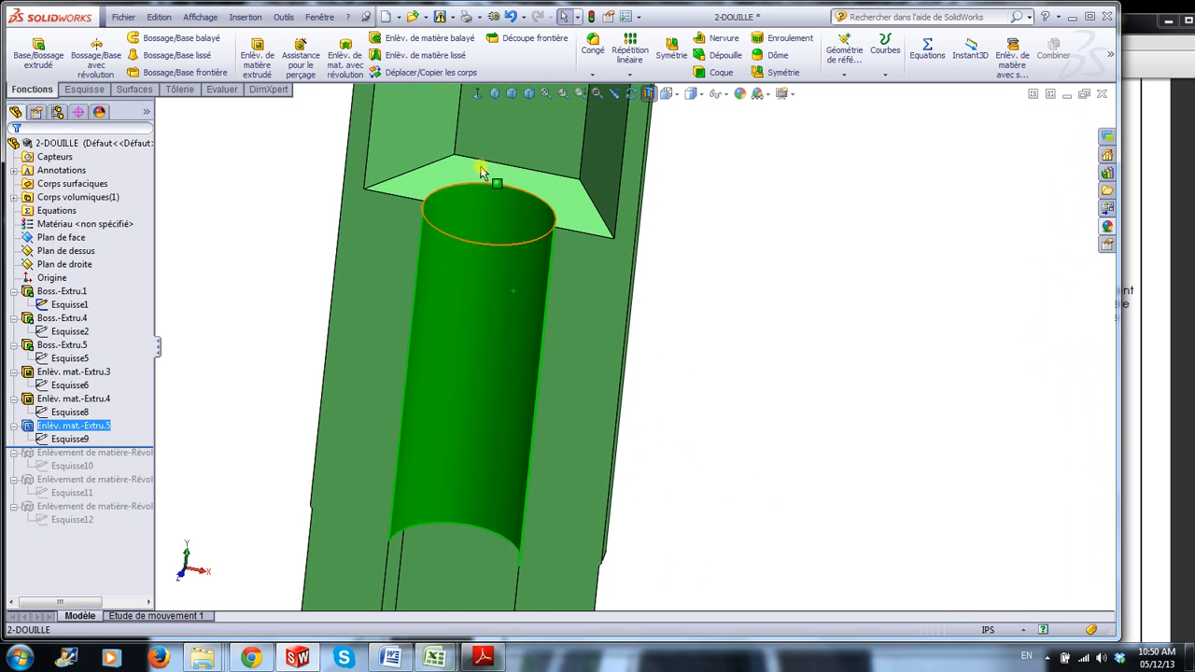
scroll(737, 532, up, 3)
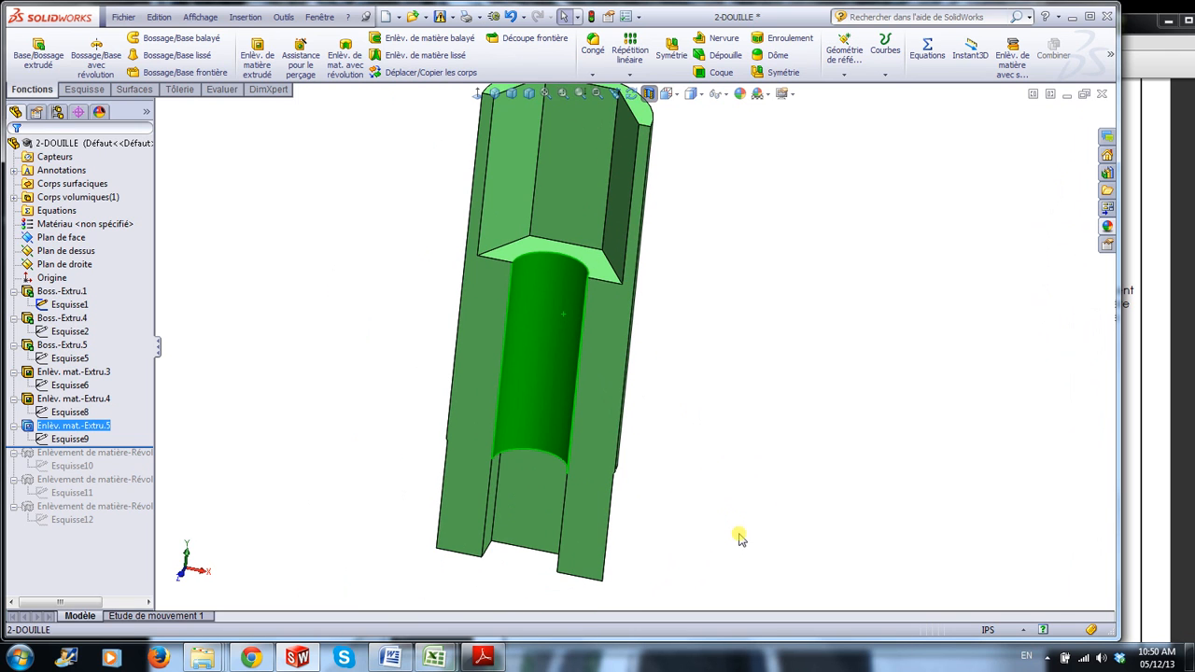
middle_drag(738, 538, 765, 413)
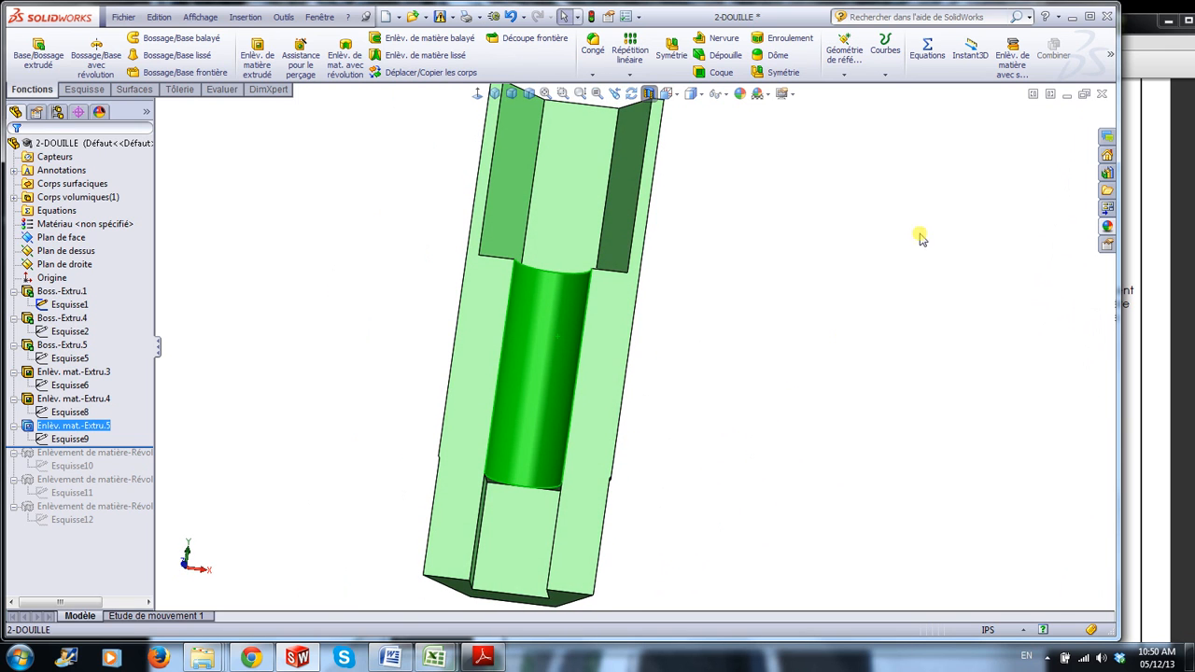
click(894, 276)
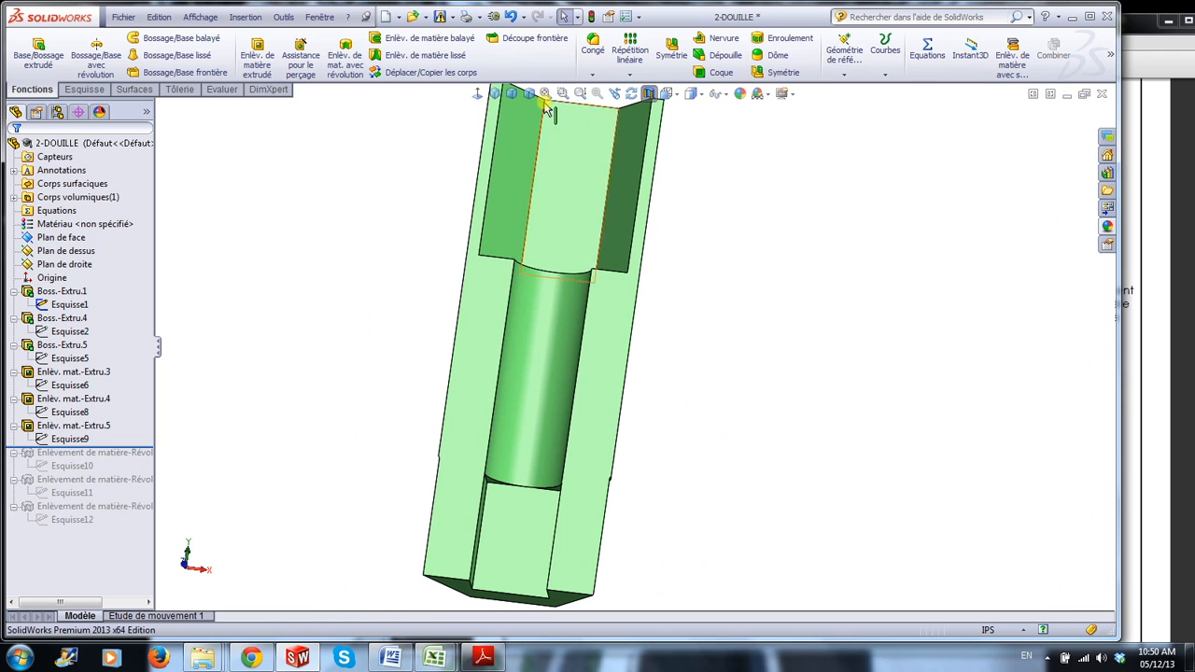
Turn off the section view and inspect the outside of the cylinder and its hexagonal end.
click(650, 96)
scroll(758, 350, up, 3)
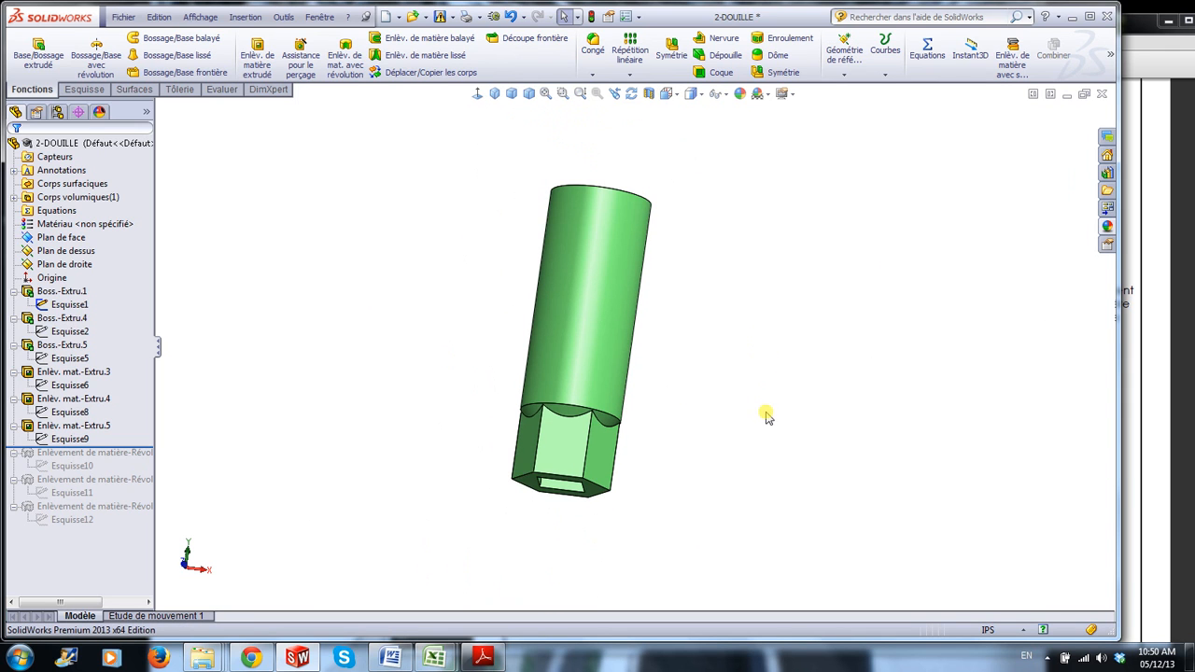
middle_drag(777, 351, 703, 358)
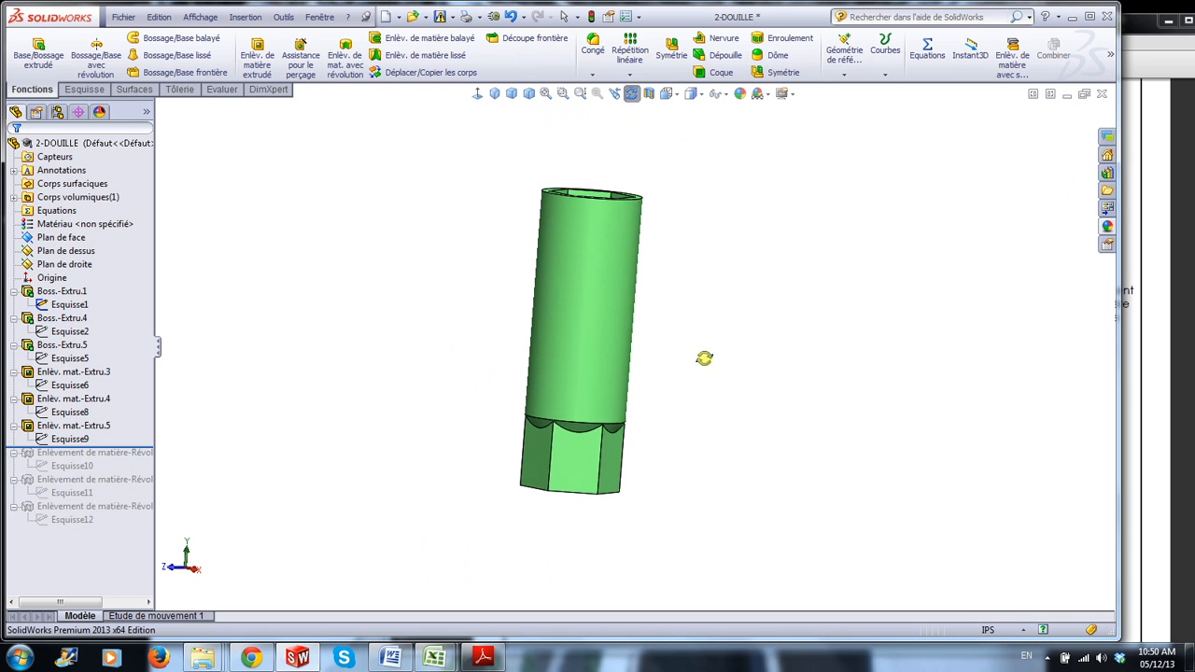
scroll(611, 293, down, 2)
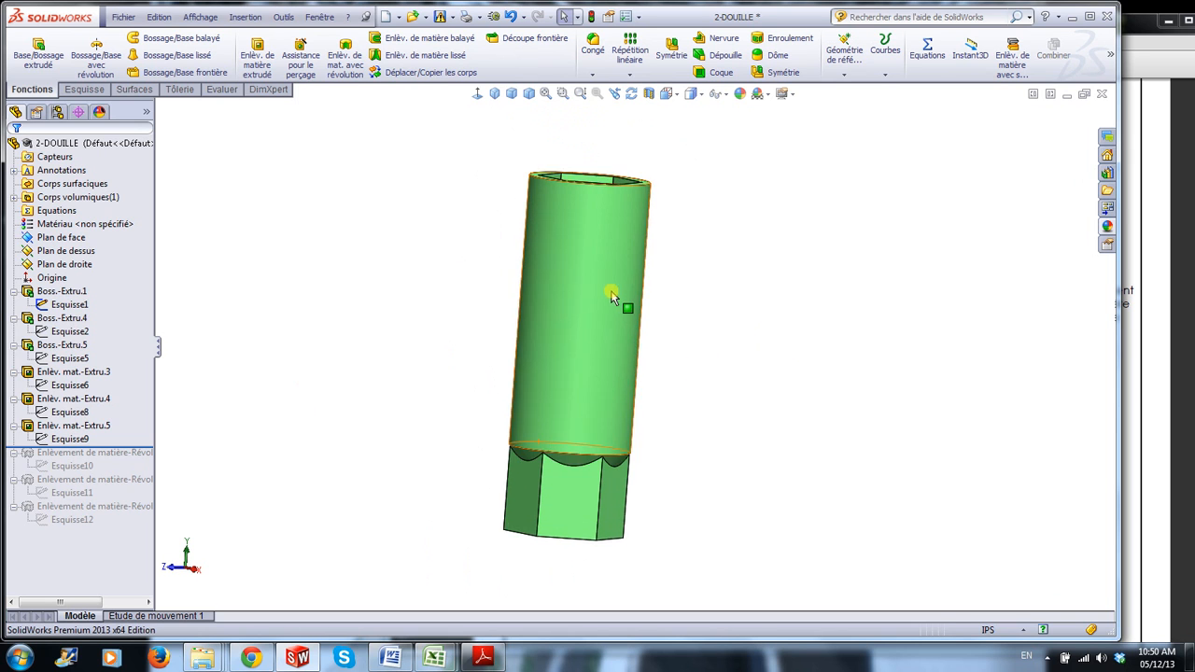
middle_drag(683, 391, 728, 389)
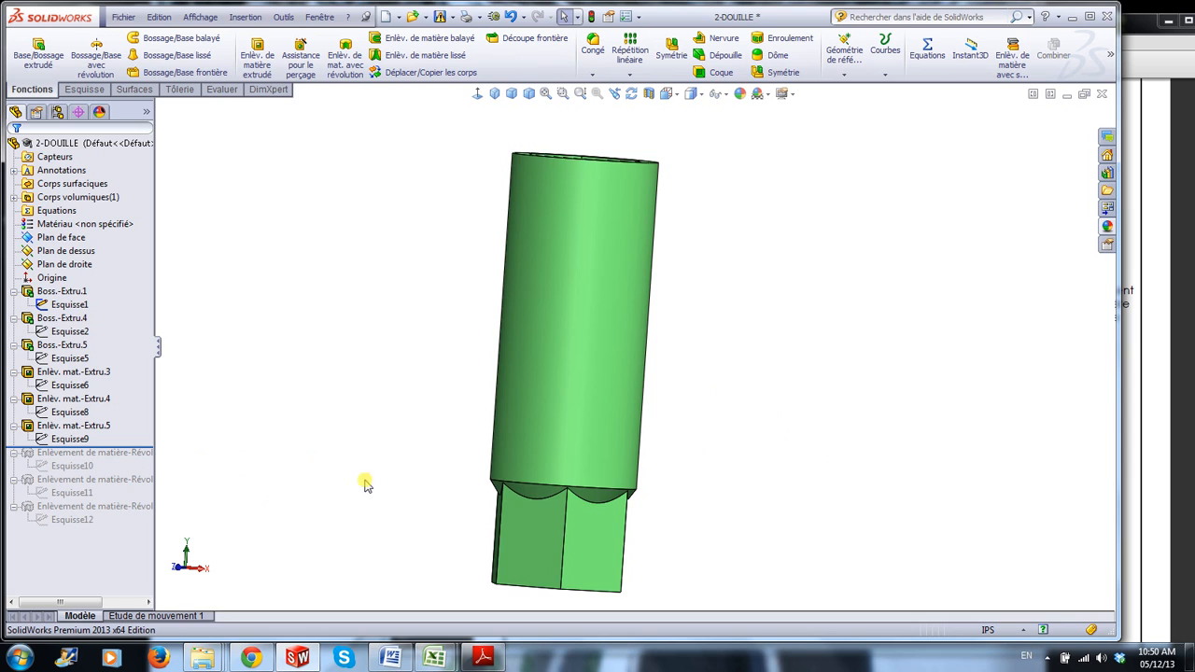
scroll(659, 564, up, 2)
scroll(644, 526, down, 2)
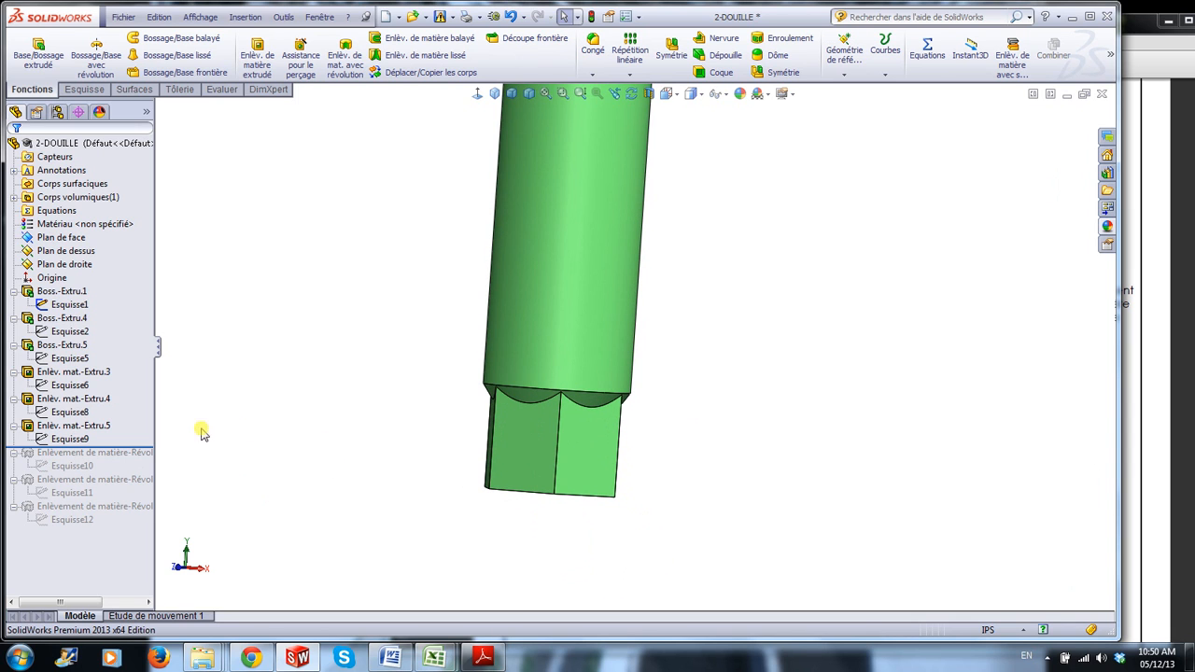
scroll(587, 504, down, 3)
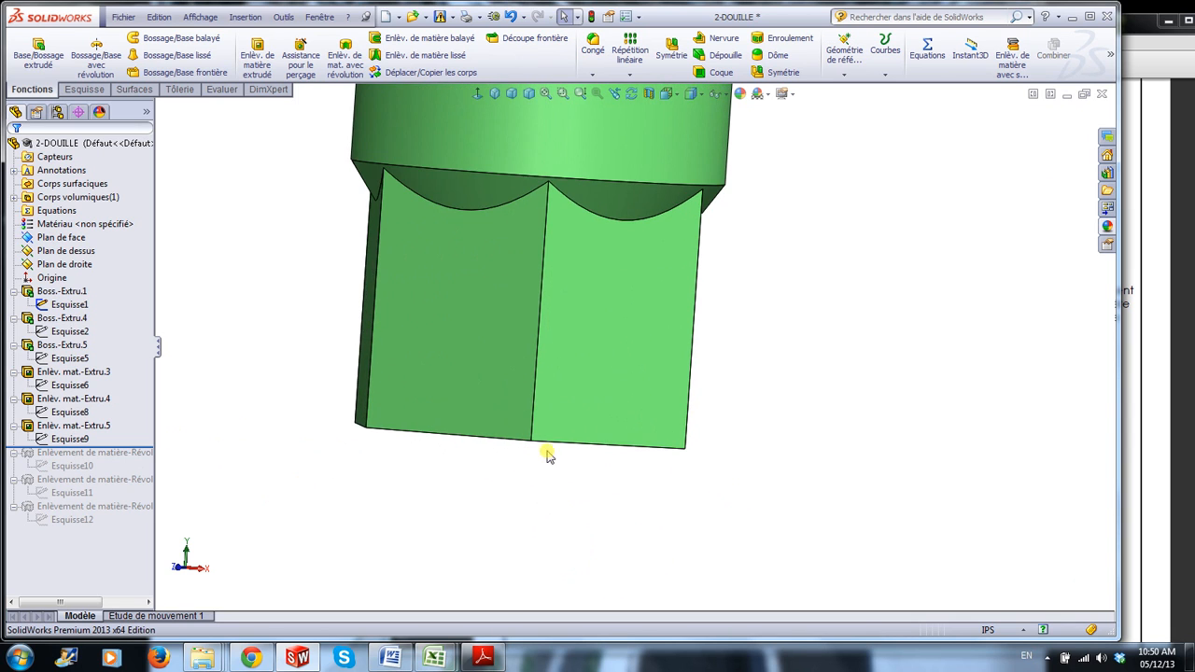
middle_drag(351, 467, 347, 460)
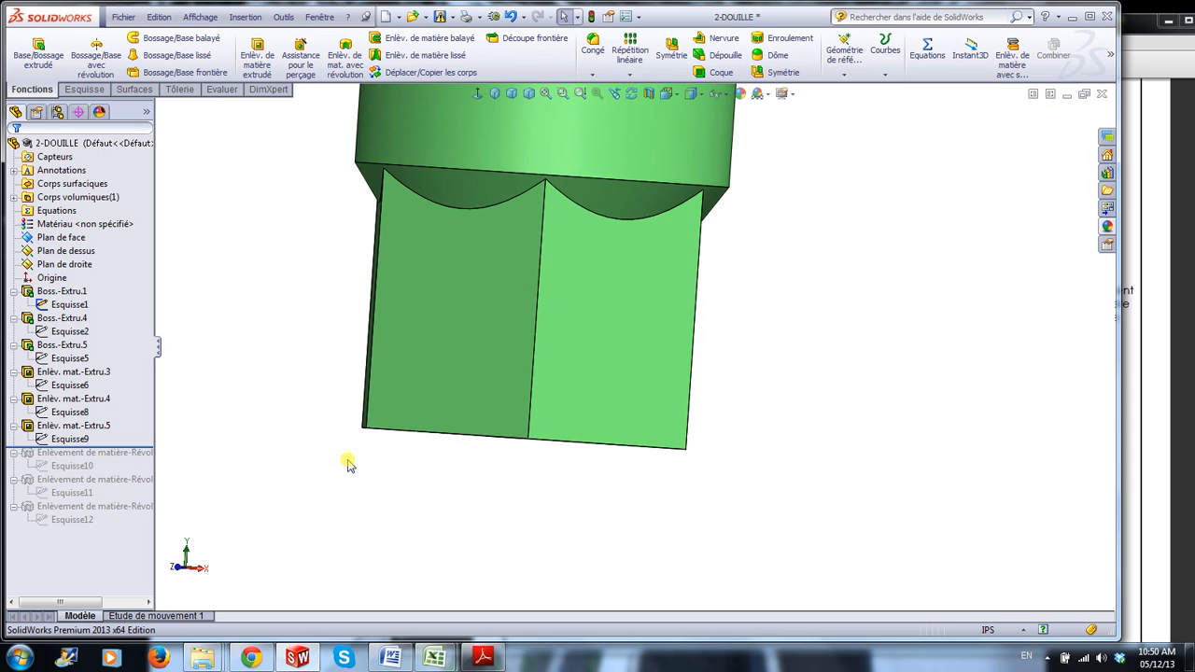
Roll the history forward to include Enlèvement de matière-Révolution1 and inspect the revolved cut in the hexagonal end face.
drag(145, 446, 140, 473)
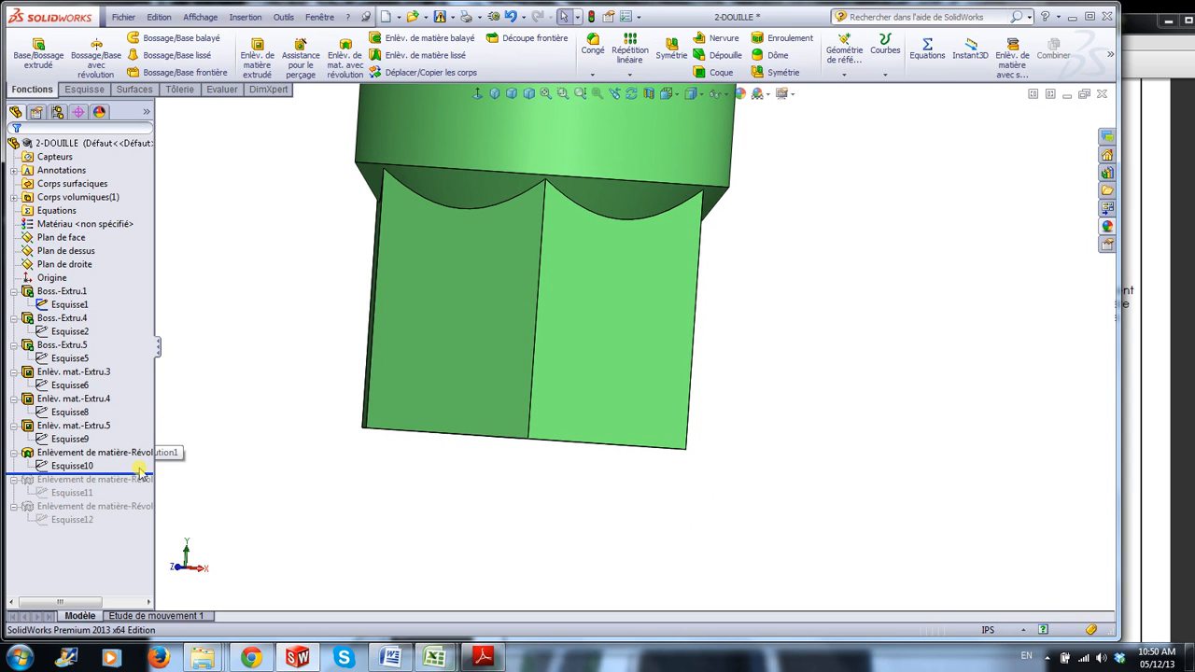
scroll(672, 498, up, 3)
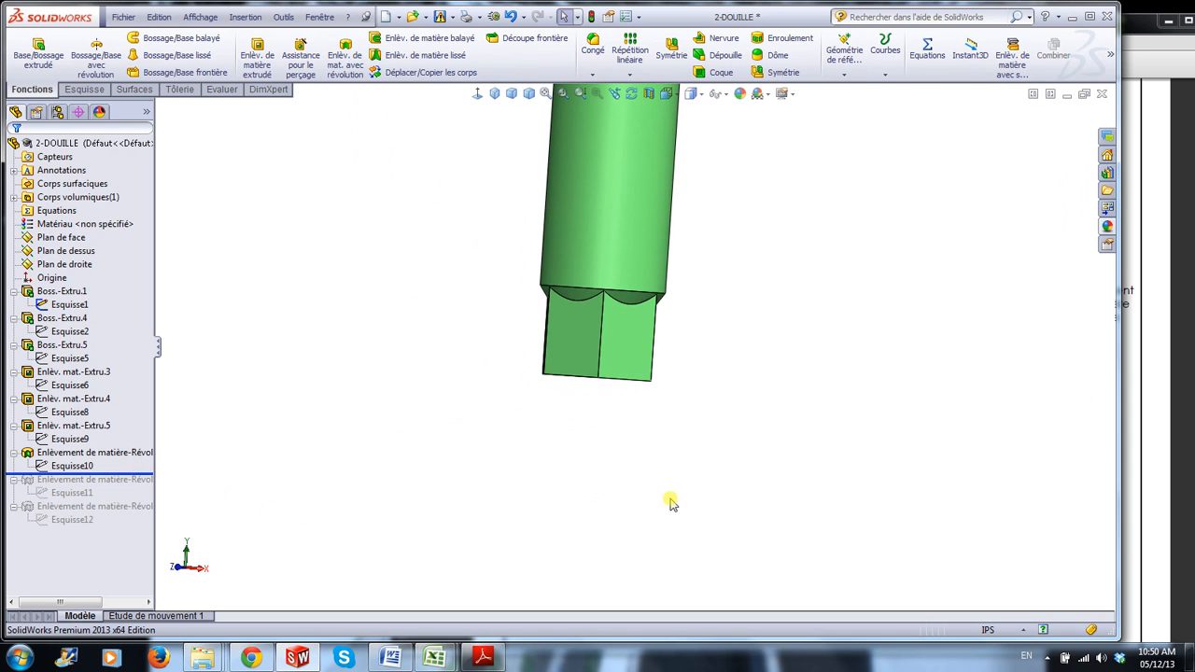
middle_drag(709, 485, 704, 427)
scroll(668, 374, down, 4)
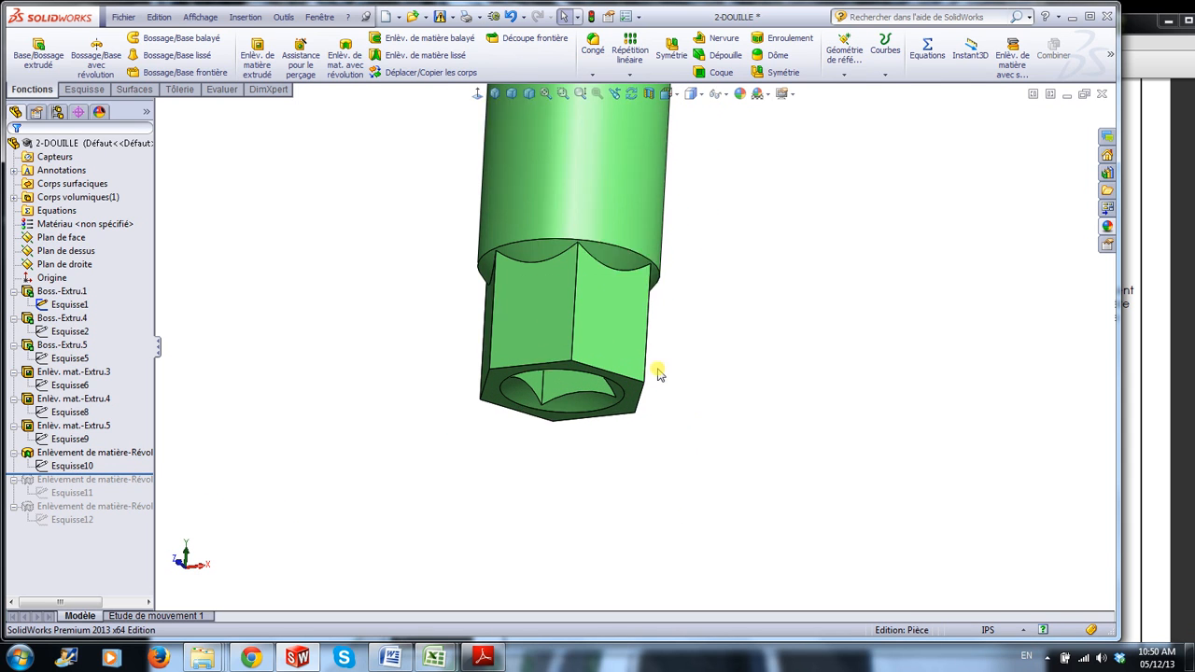
Roll the history back before Enlèvement de matière-Révolution1 to examine the plain square opening and the hexagonal end face.
drag(135, 475, 135, 445)
scroll(504, 431, down, 2)
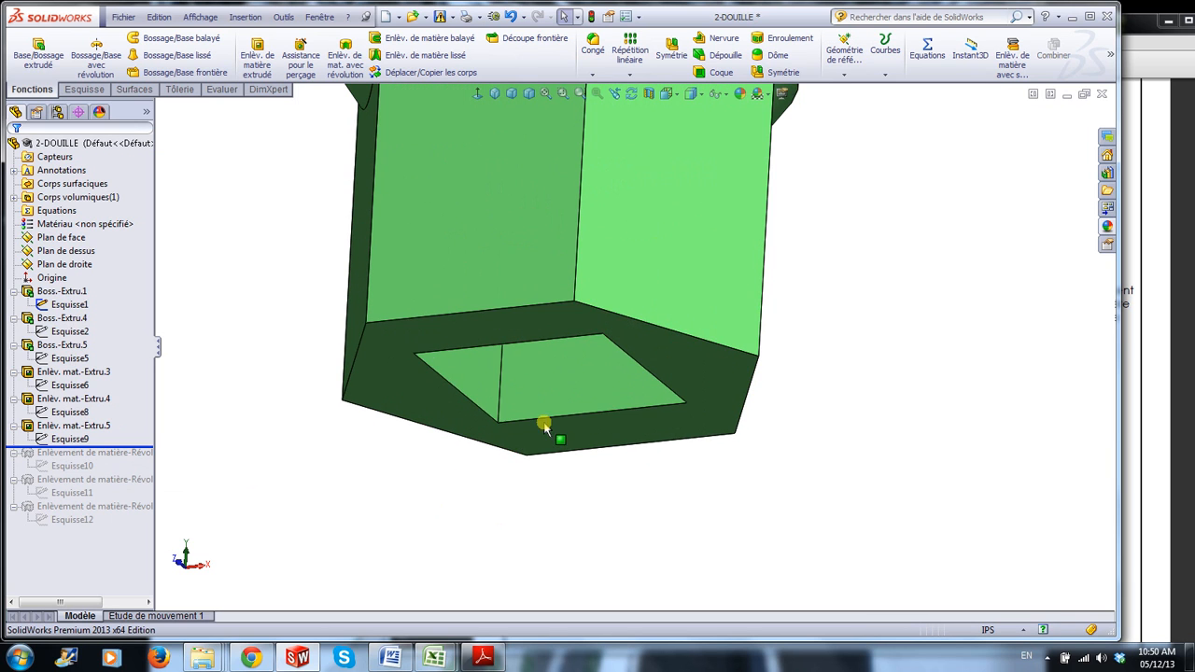
click(414, 399)
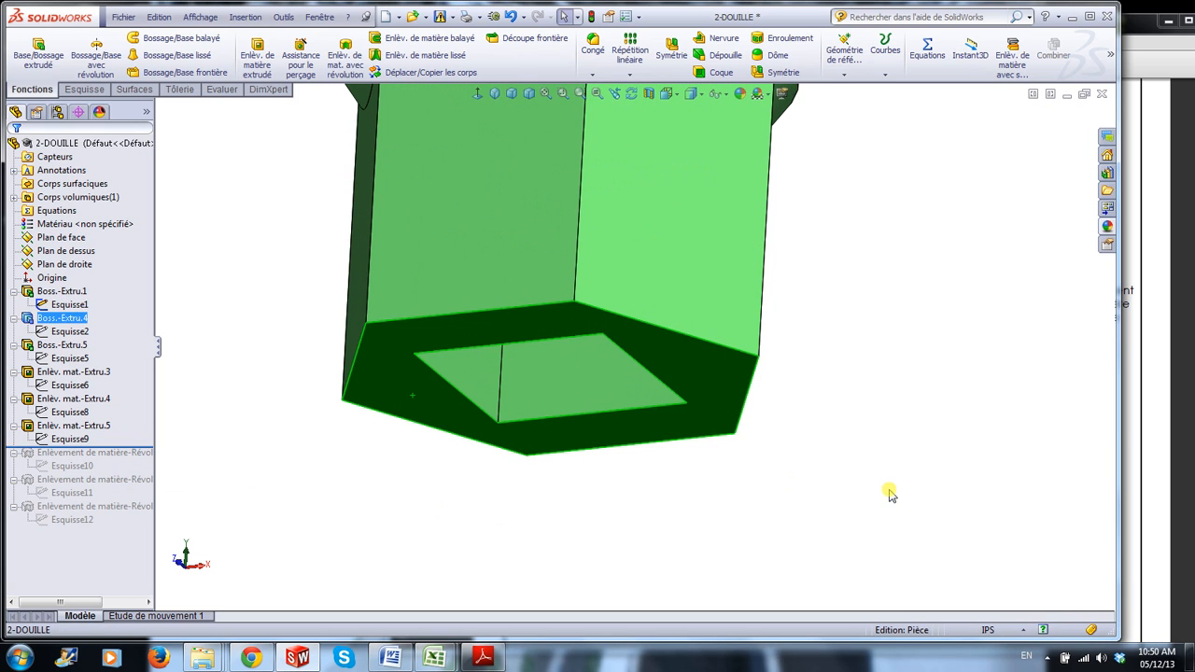
Restore Enlèvement de matière-Révolution1 in the history and inspect its conical face around the square opening.
click(137, 449)
drag(137, 452, 136, 476)
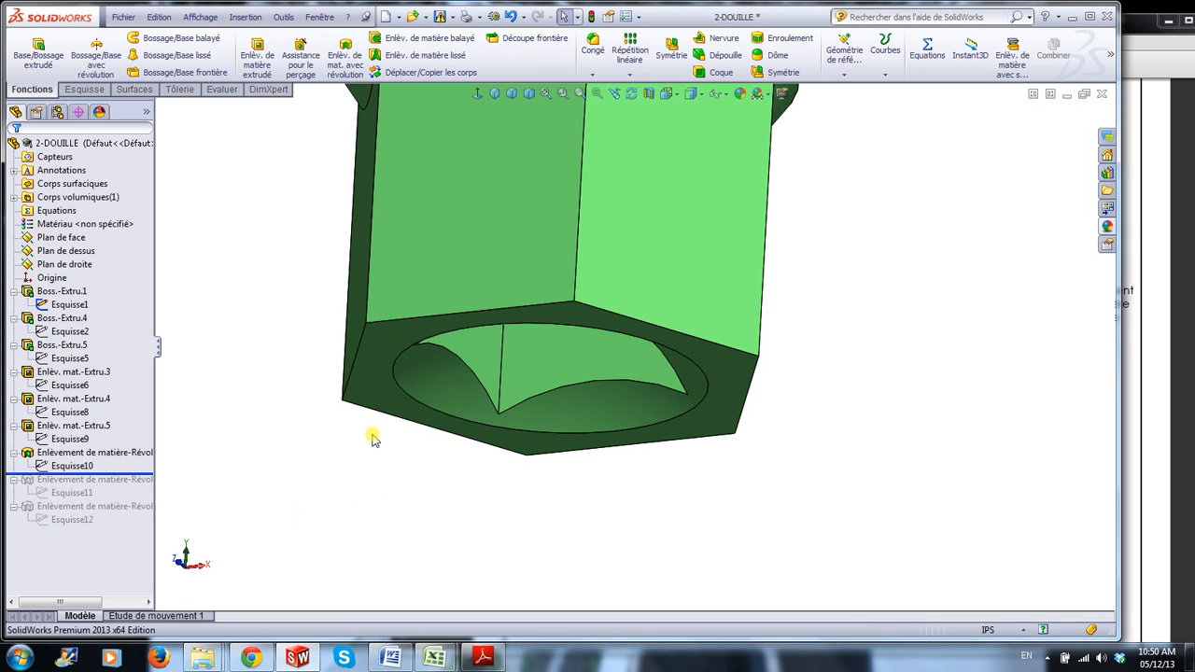
click(462, 388)
middle_drag(812, 514, 867, 435)
scroll(672, 339, down, 3)
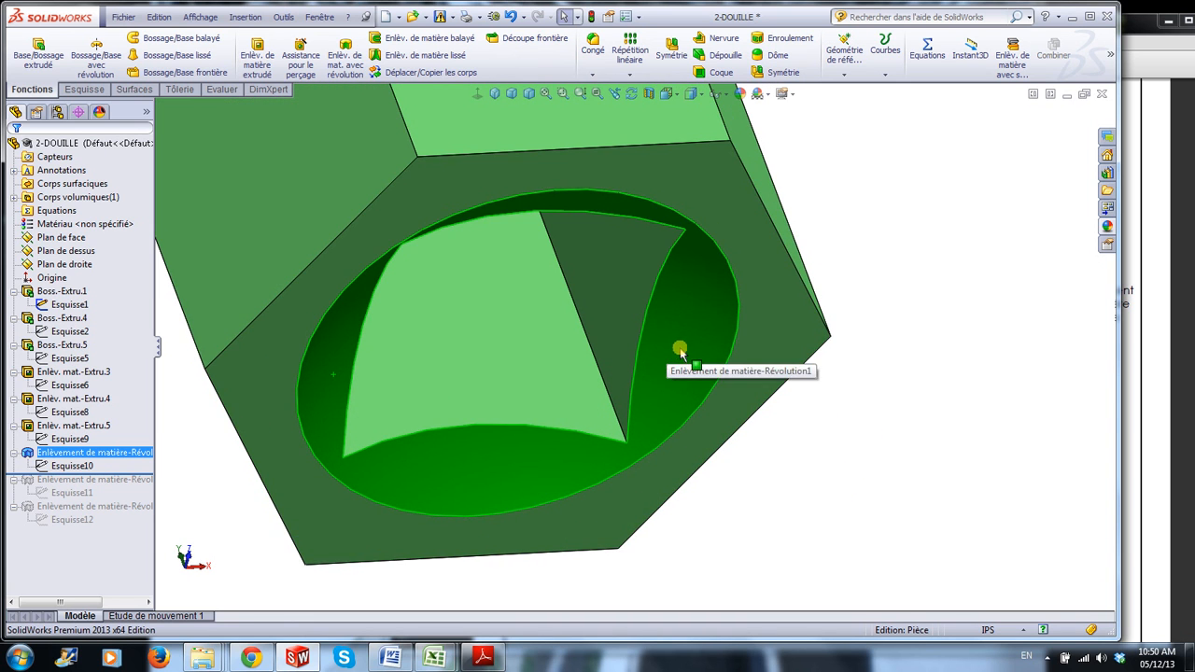
scroll(722, 403, up, 3)
scroll(721, 404, up, 1)
click(822, 379)
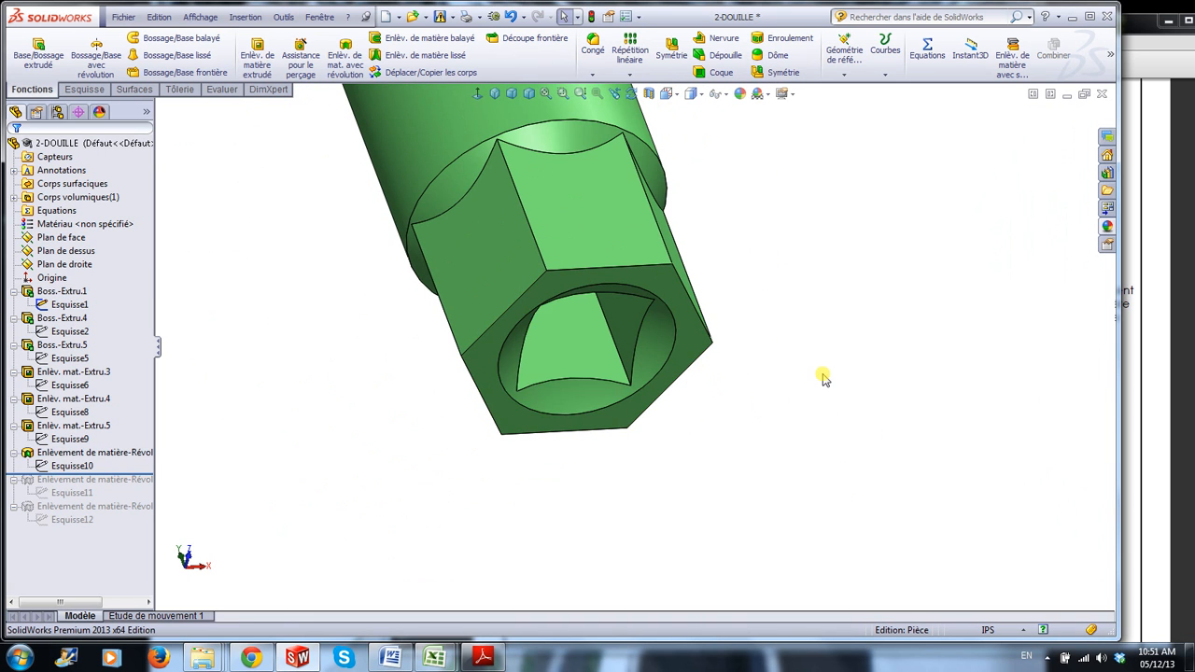
Inspect the hexagonal pocket at the round end of the socket and the revolved cut around its mouth.
scroll(822, 379, up, 2)
scroll(798, 263, up, 3)
middle_drag(760, 221, 746, 429)
scroll(547, 133, down, 6)
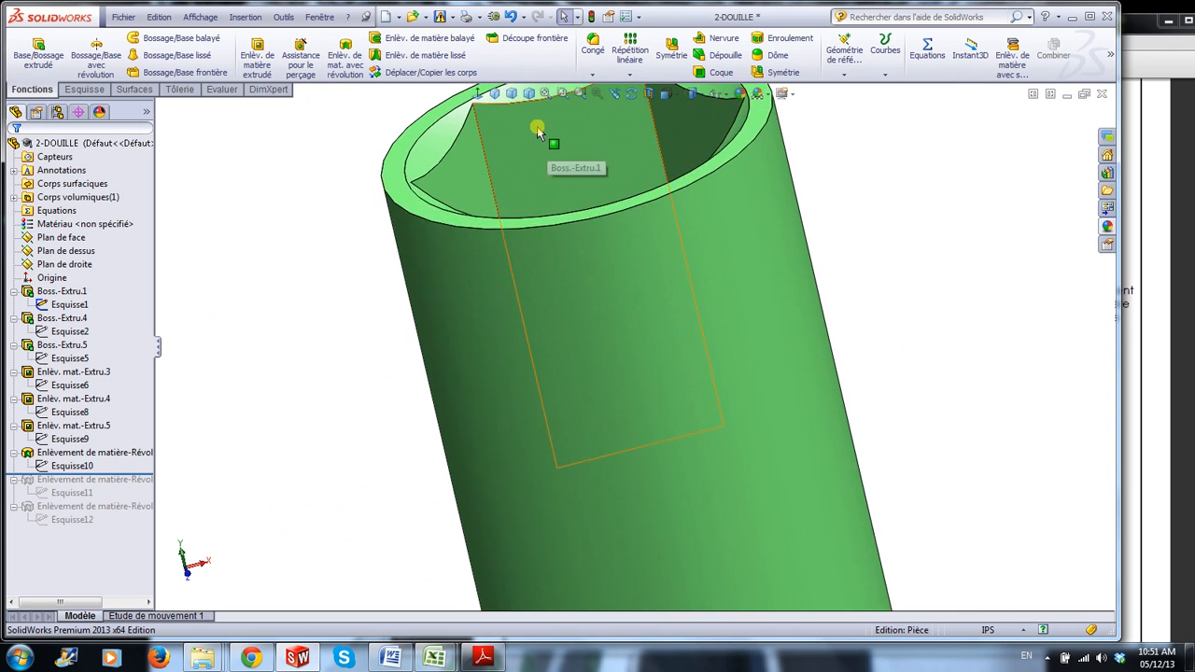
scroll(386, 190, up, 5)
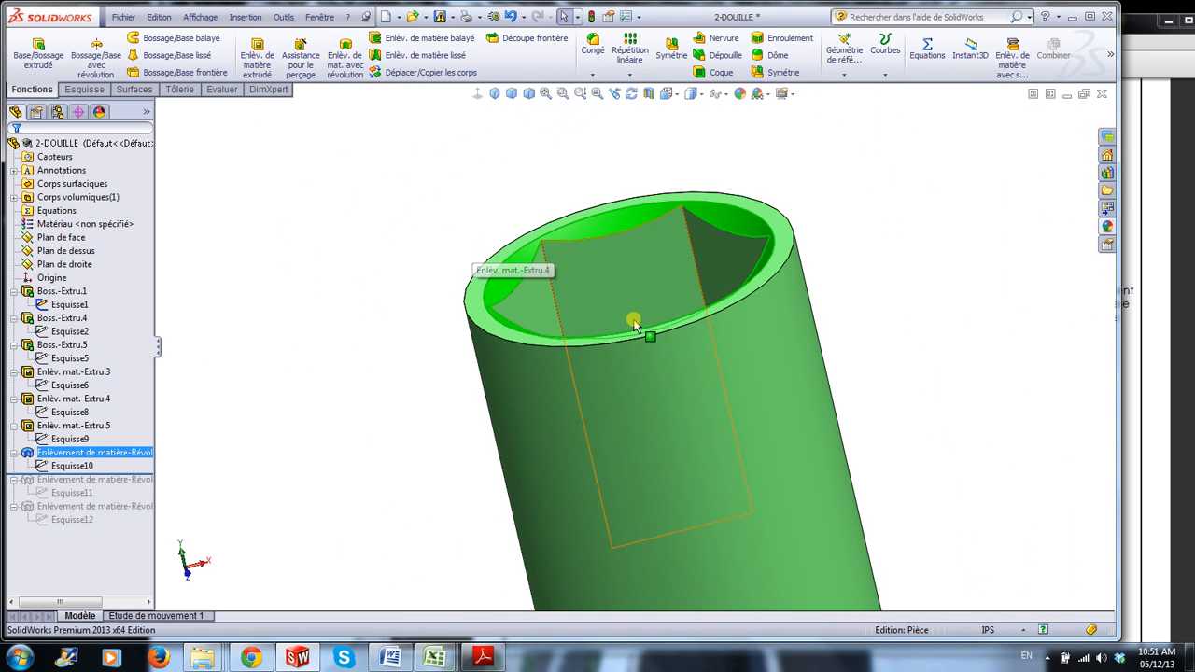
scroll(940, 396, up, 3)
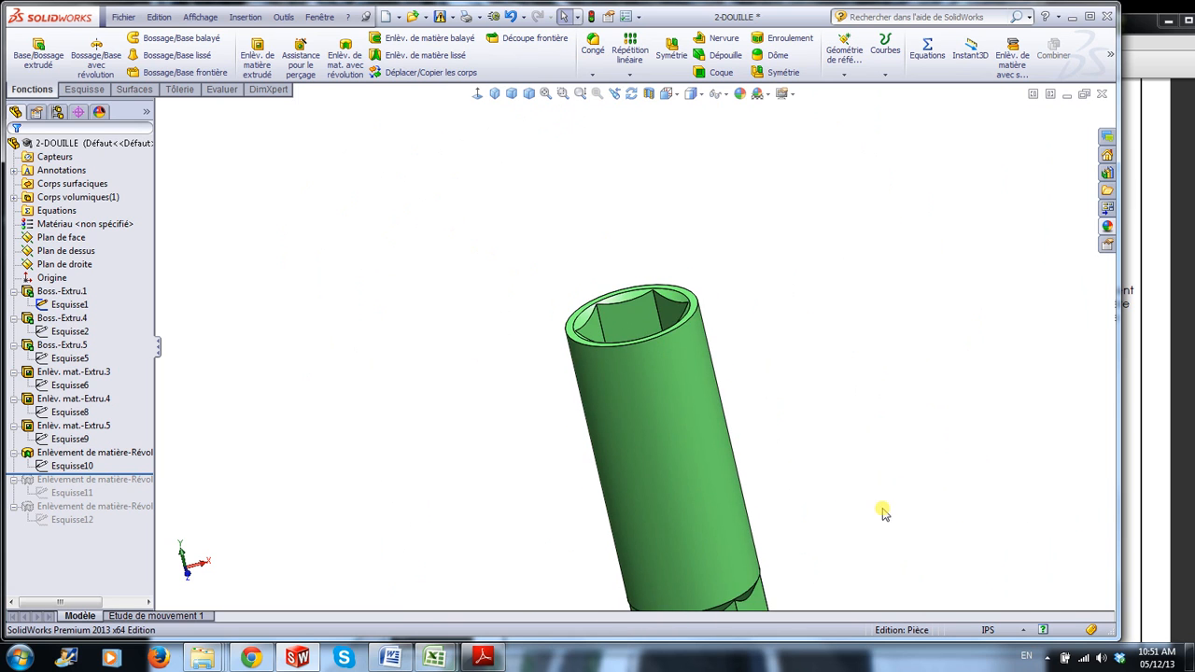
middle_drag(883, 511, 867, 450)
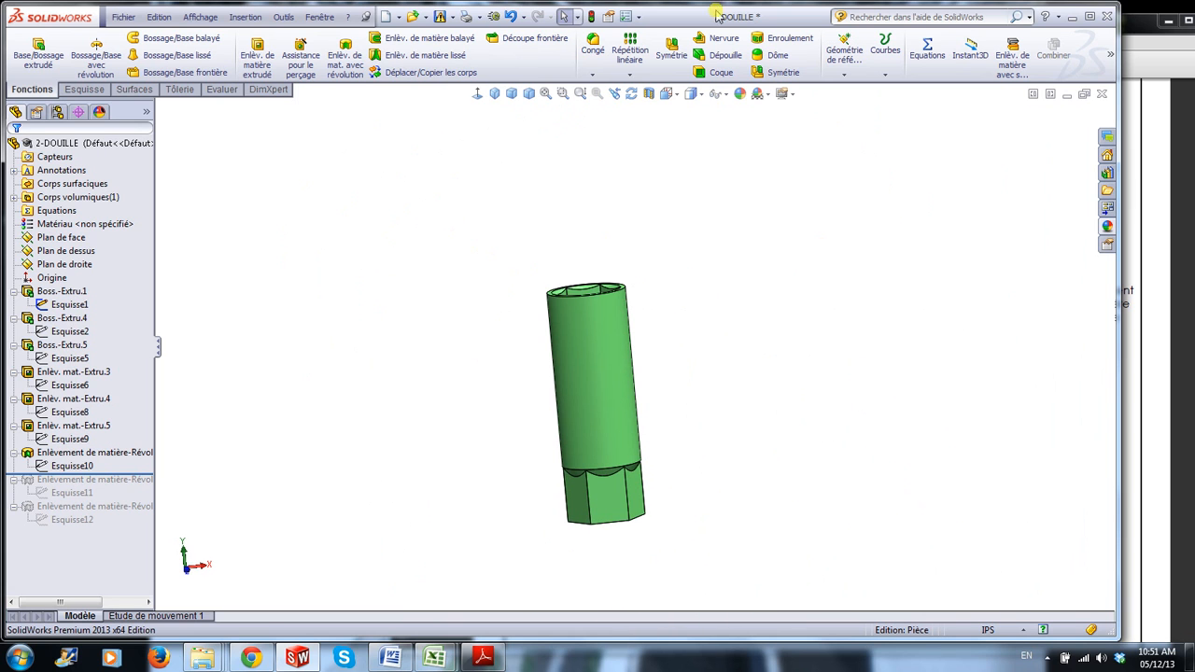
Section the part along Plan de face and inspect the revolved cut at the square-hole end.
click(649, 94)
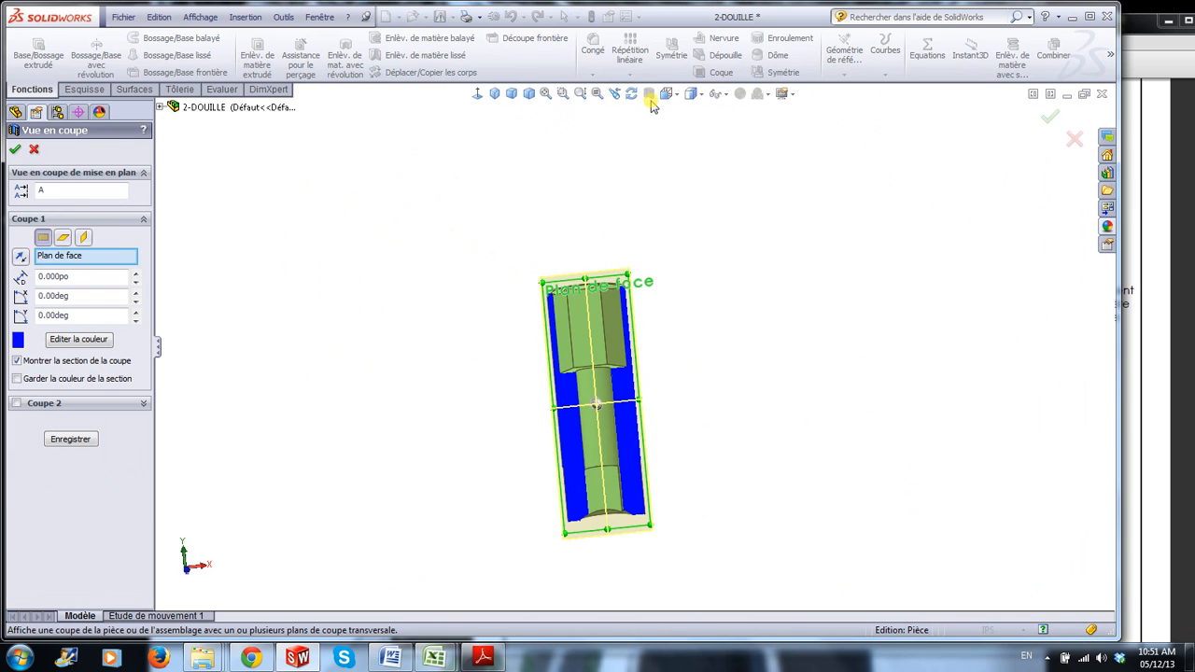
click(1050, 119)
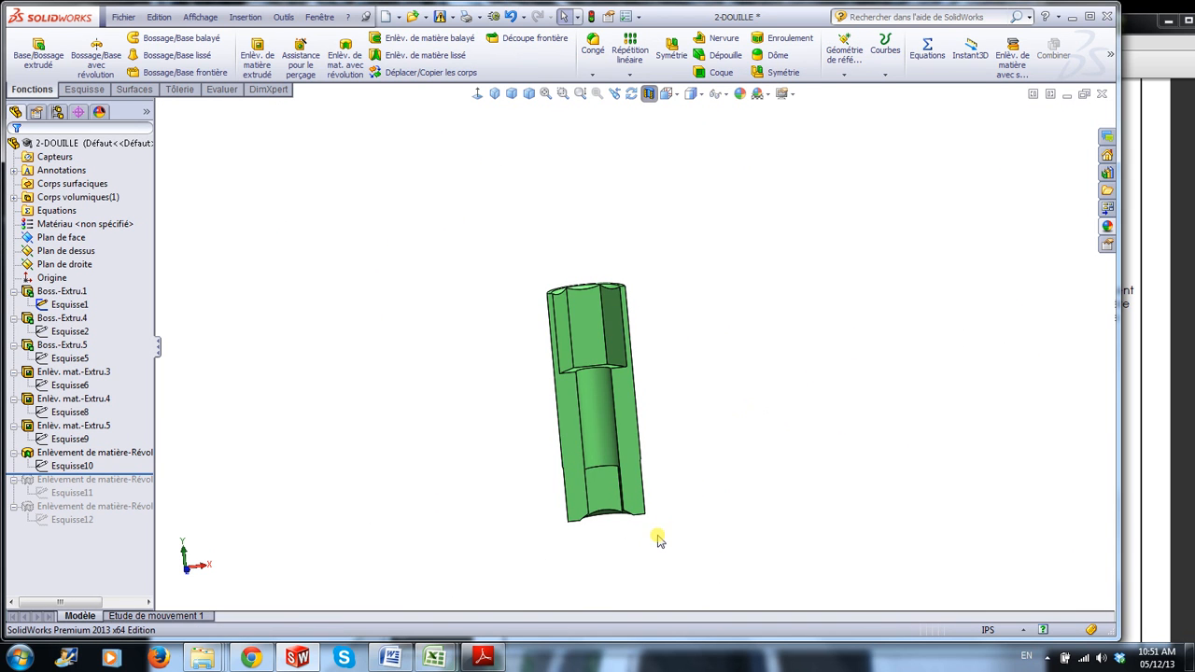
scroll(658, 539, down, 10)
middle_drag(560, 483, 555, 419)
click(594, 282)
scroll(600, 295, up, 9)
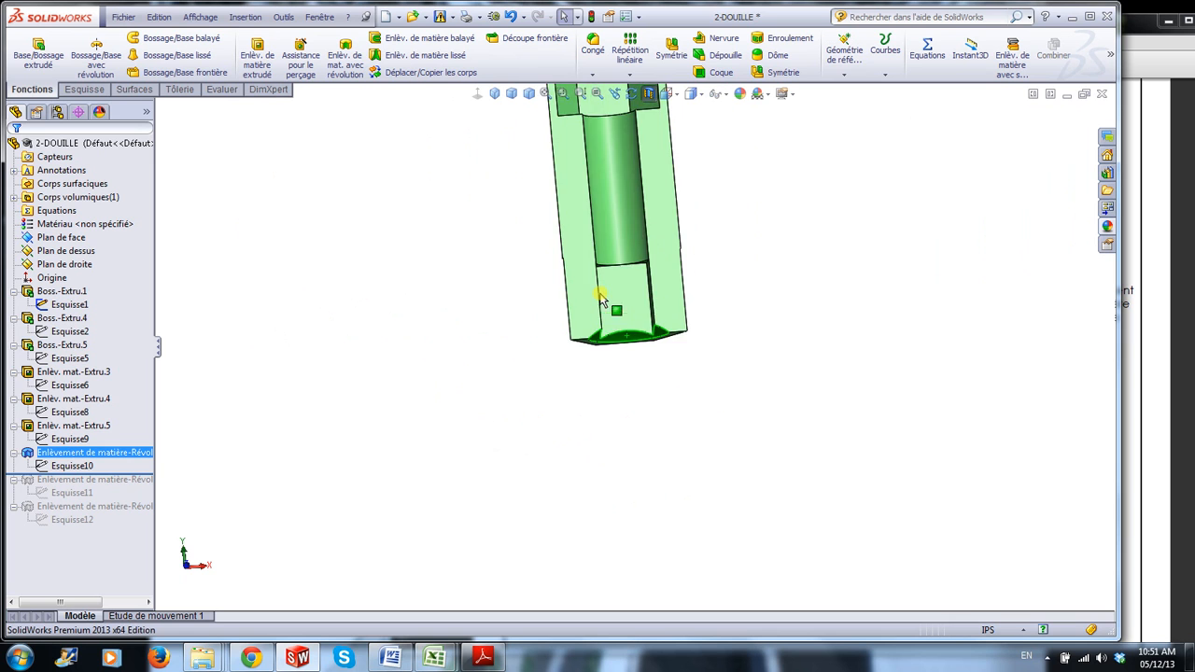
Examine the revolved cut at the mouth of the hexagonal pocket in the sectioned part, clearing the feature selection.
scroll(802, 215, up, 3)
middle_drag(802, 216, 782, 305)
scroll(582, 205, down, 10)
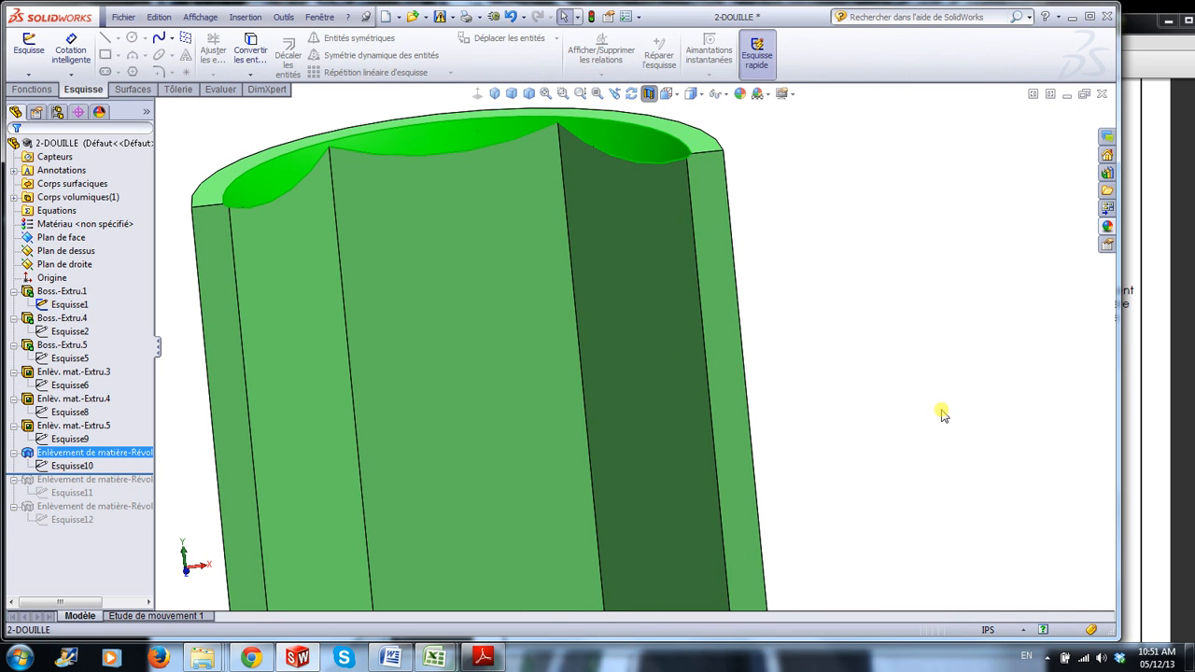
click(937, 416)
scroll(936, 422, up, 2)
scroll(924, 431, up, 8)
scroll(580, 461, down, 3)
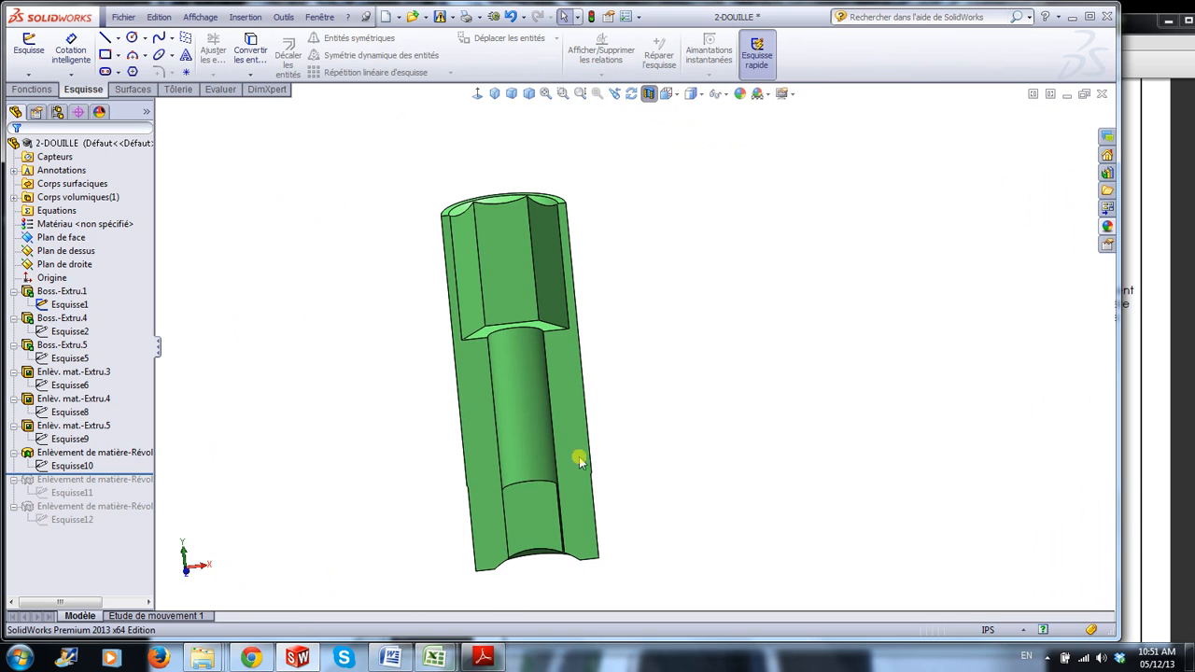
Open Esquisse10 of the first revolved cut, view it normal to its plane and examine the lower semicircle.
click(72, 465)
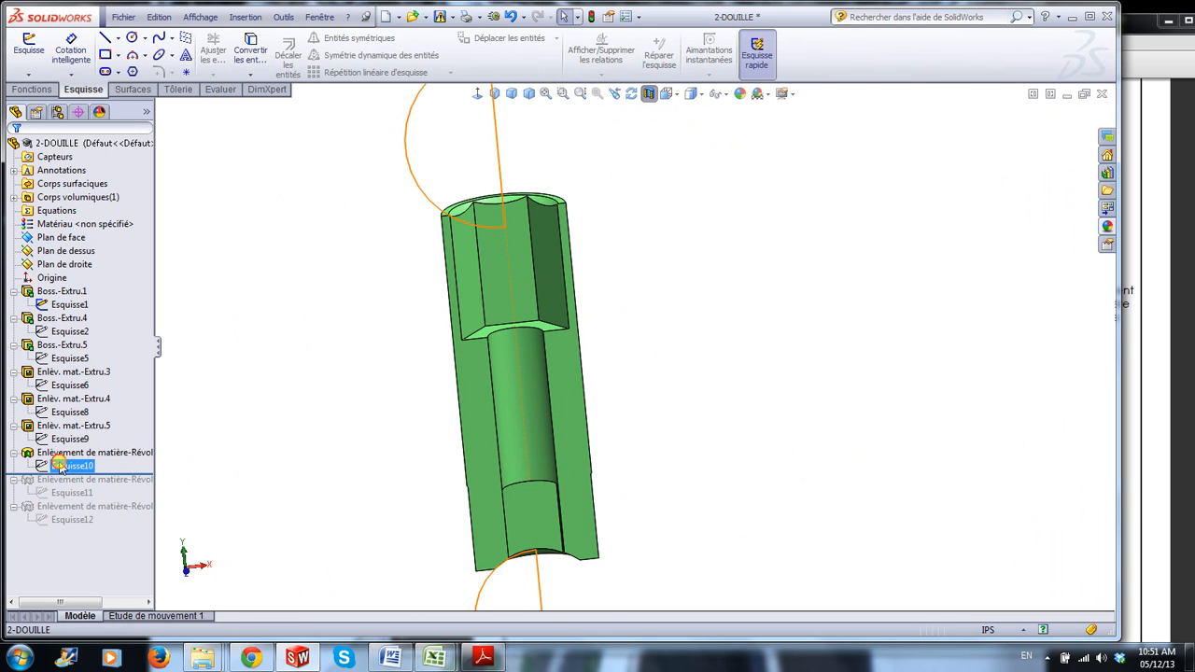
click(68, 422)
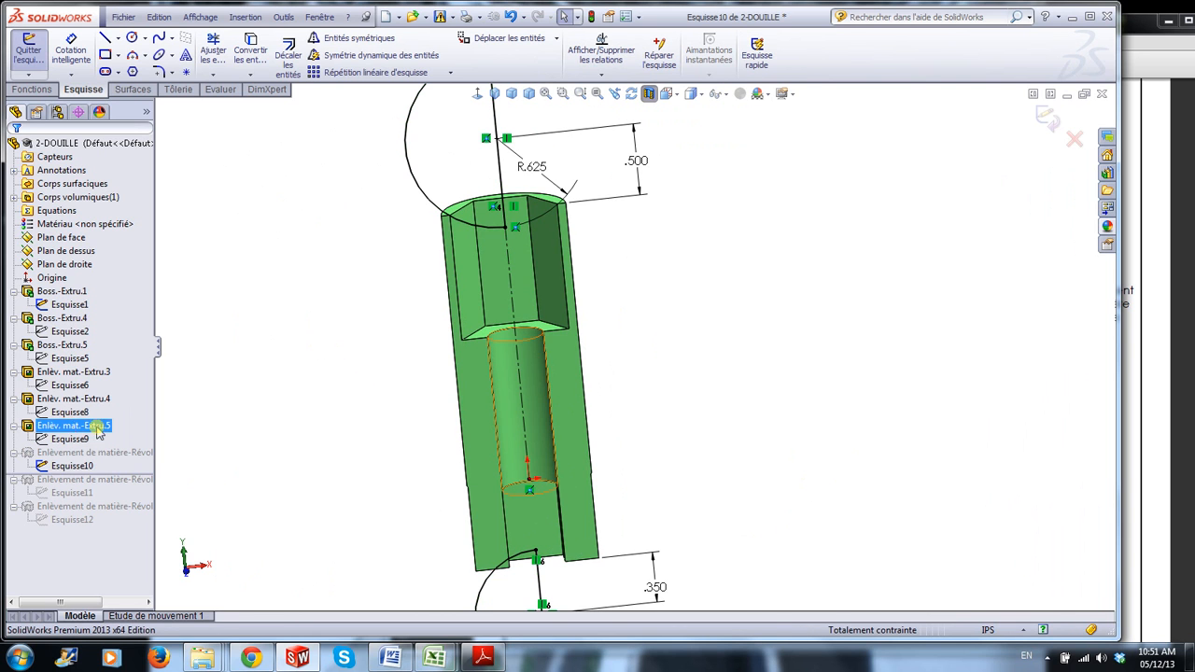
click(481, 95)
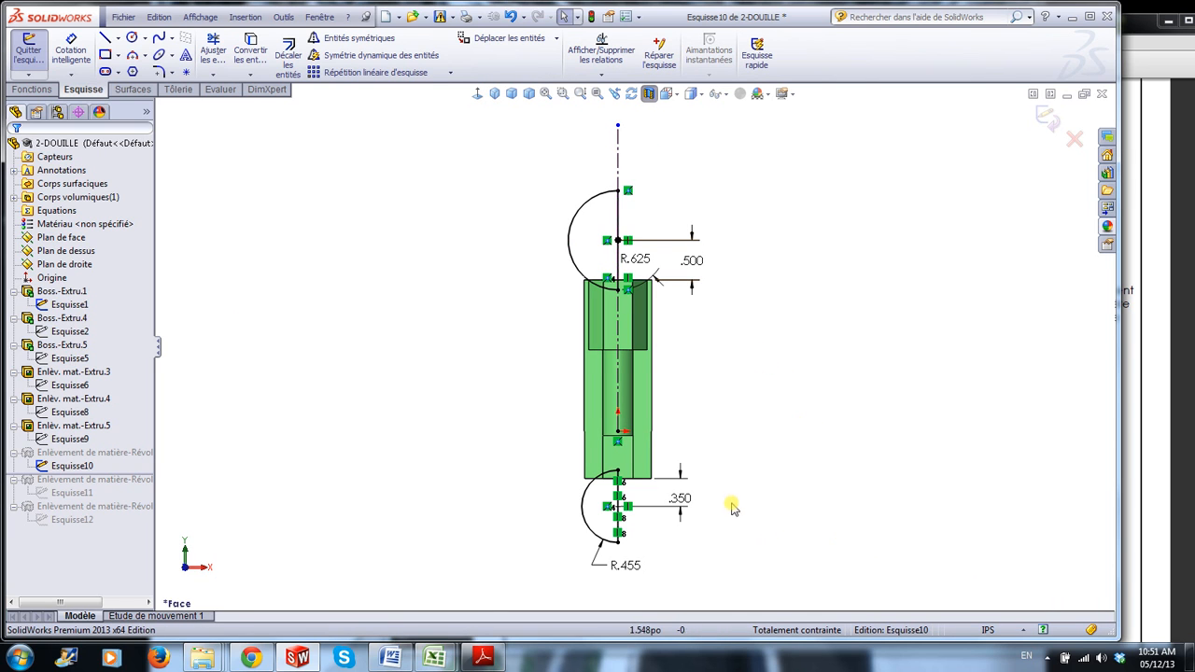
scroll(611, 485, down, 8)
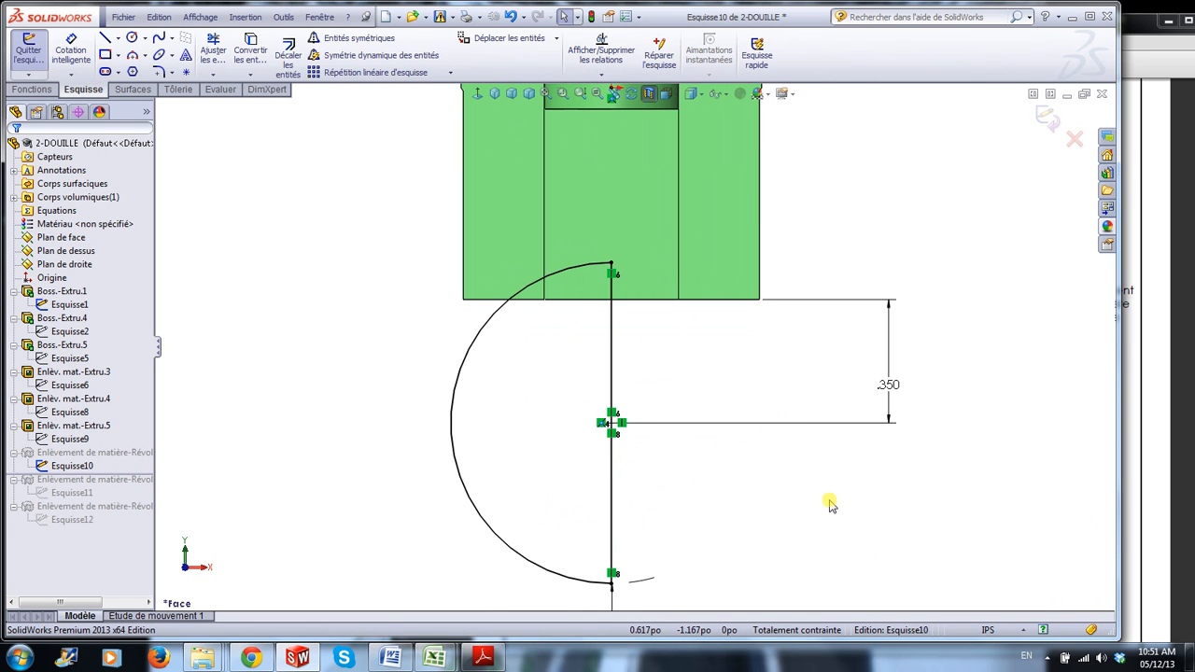
scroll(788, 509, up, 2)
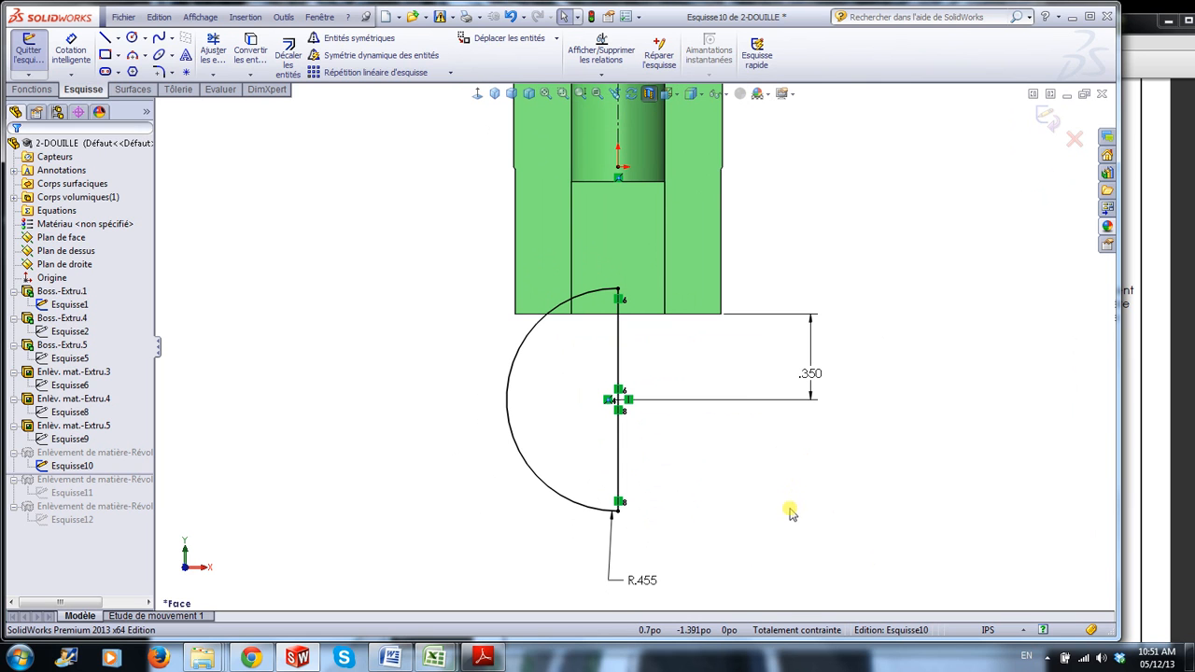
Move the lower semicircle's radius dimension outside the arc, to its upper left, just below the part's end.
mouse_move(632, 583)
mouse_down()
mouse_move(446, 458)
mouse_move(415, 417)
mouse_move(416, 377)
mouse_move(455, 339)
mouse_move(447, 326)
mouse_up()
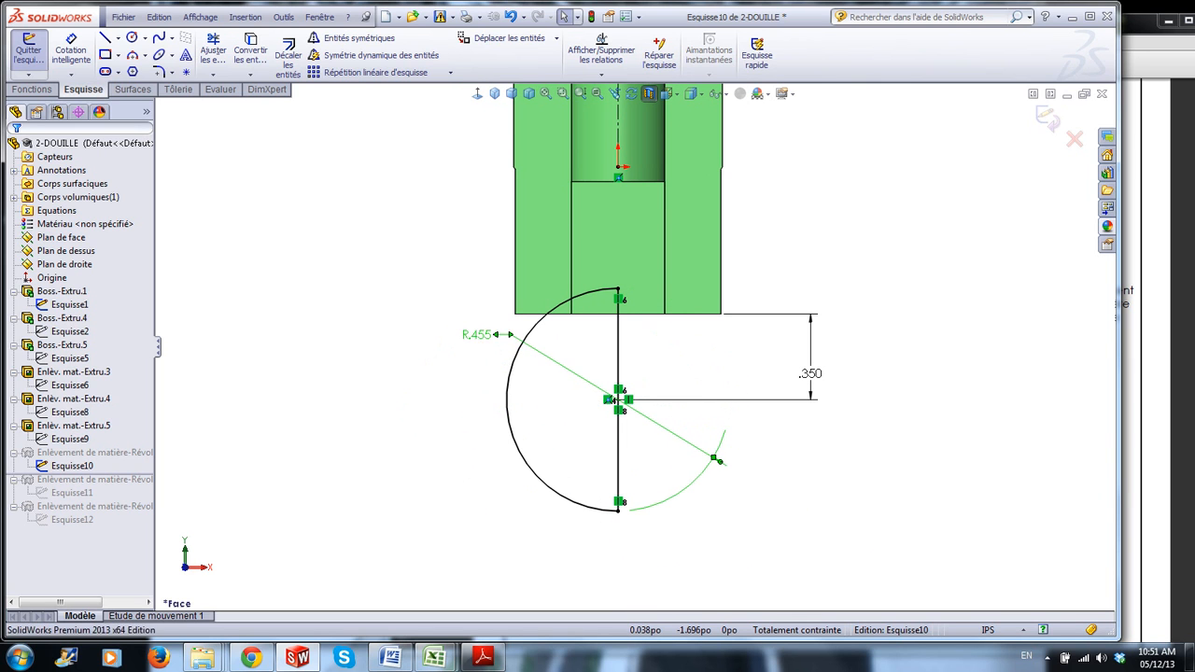
click(464, 419)
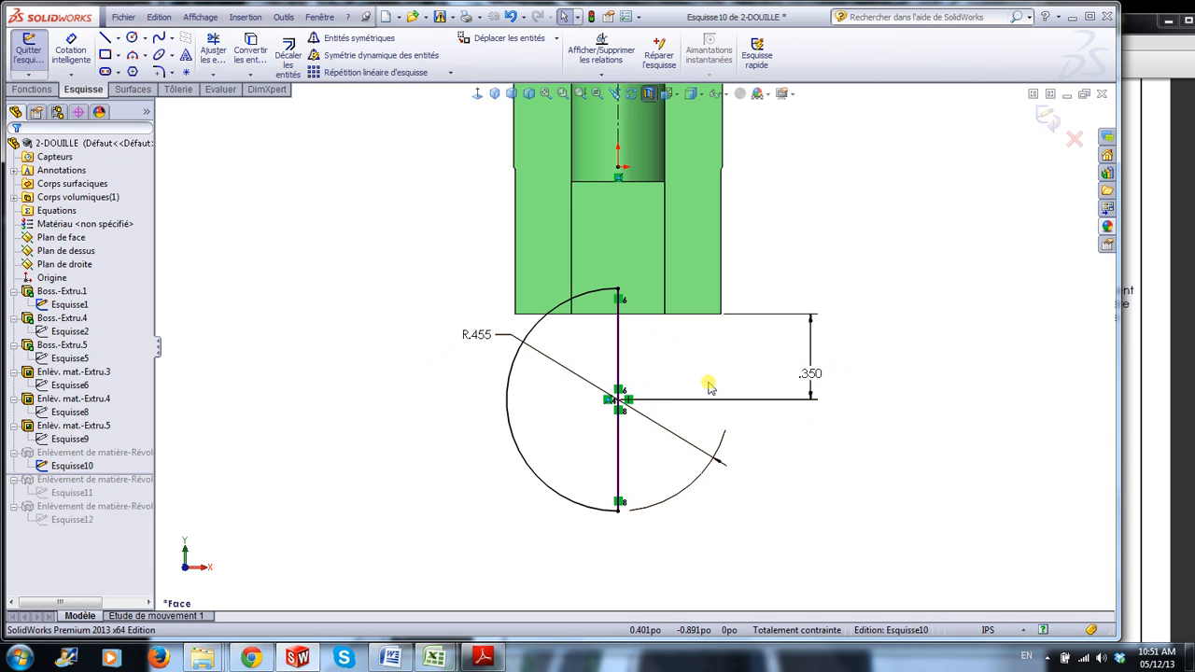
scroll(661, 439, down, 2)
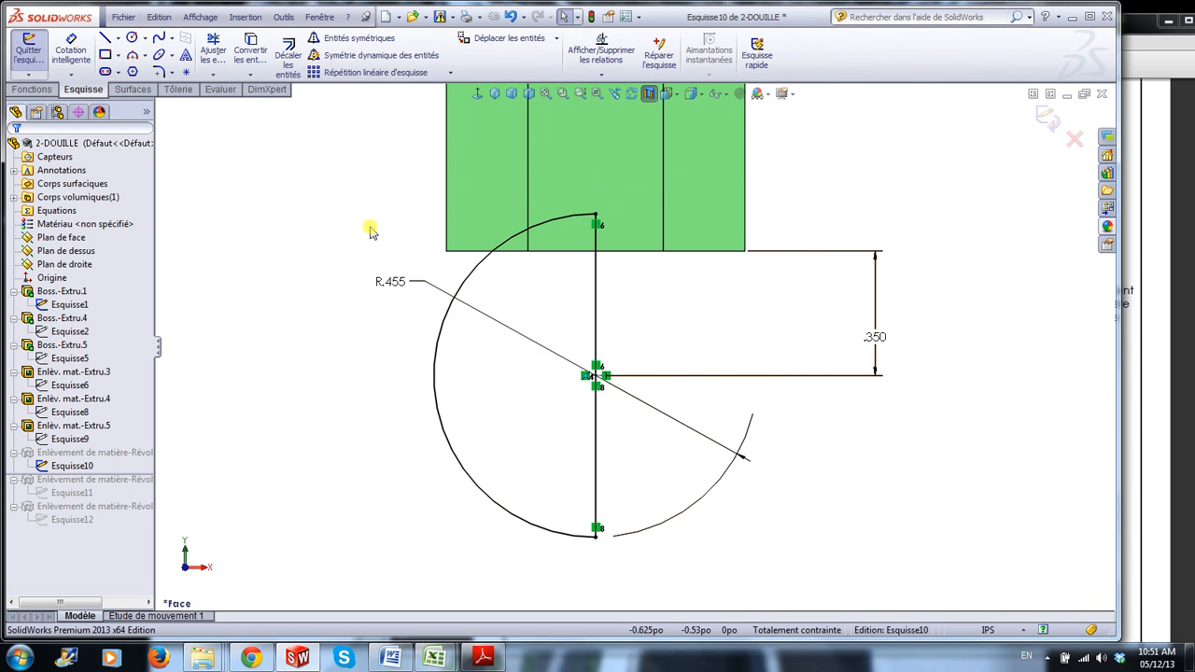
Compare the lower arc's radius and offset with detail B in the 2-DOUILLE.pdf drawing in Adobe Reader, returning to the sketch.
click(1163, 421)
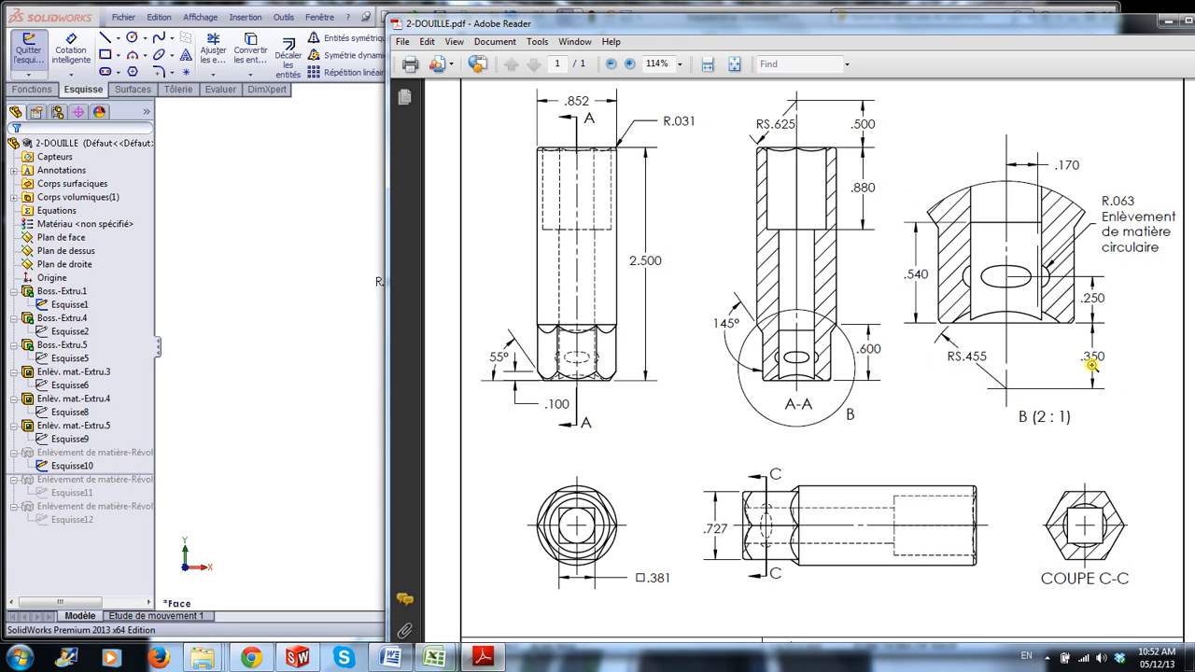
click(266, 224)
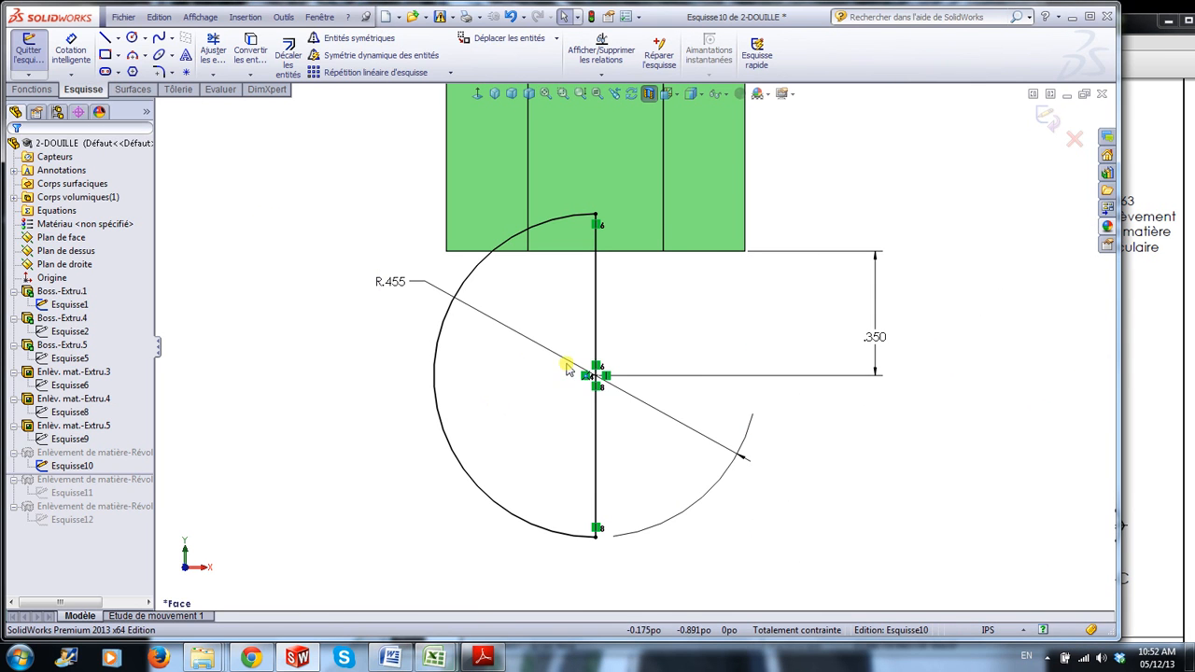
key(f)
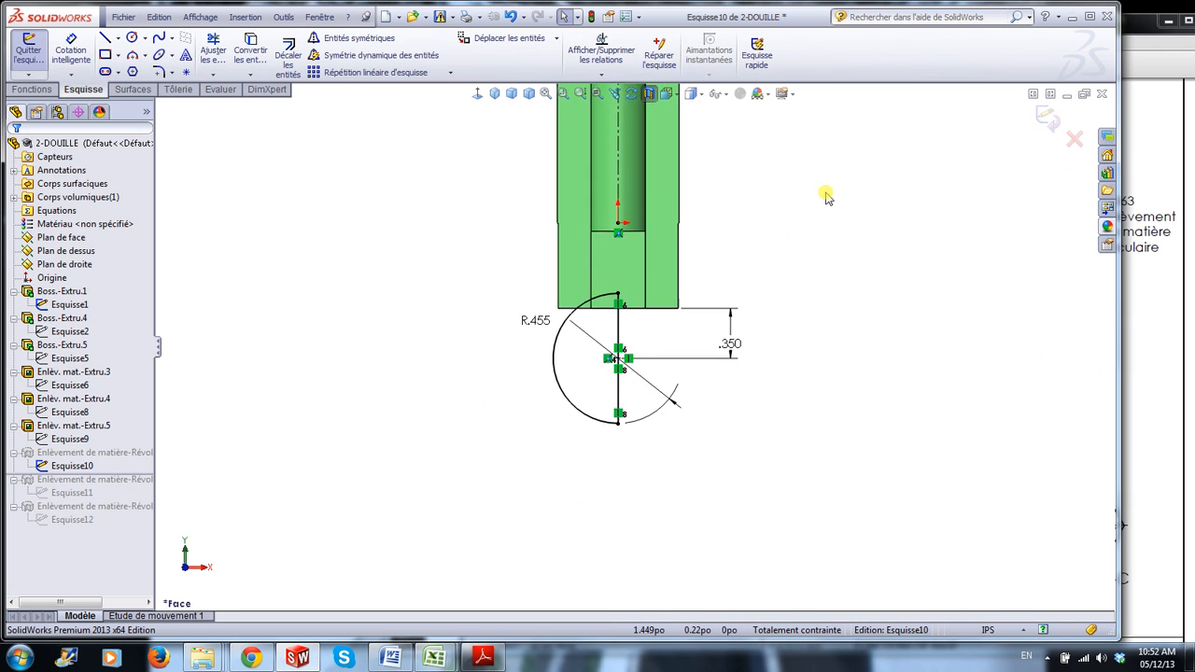
Examine the upper semicircle's radius and offset, comparing them with section A-A in the 2-DOUILLE.pdf drawing before returning to the sketch.
scroll(630, 159, down, 5)
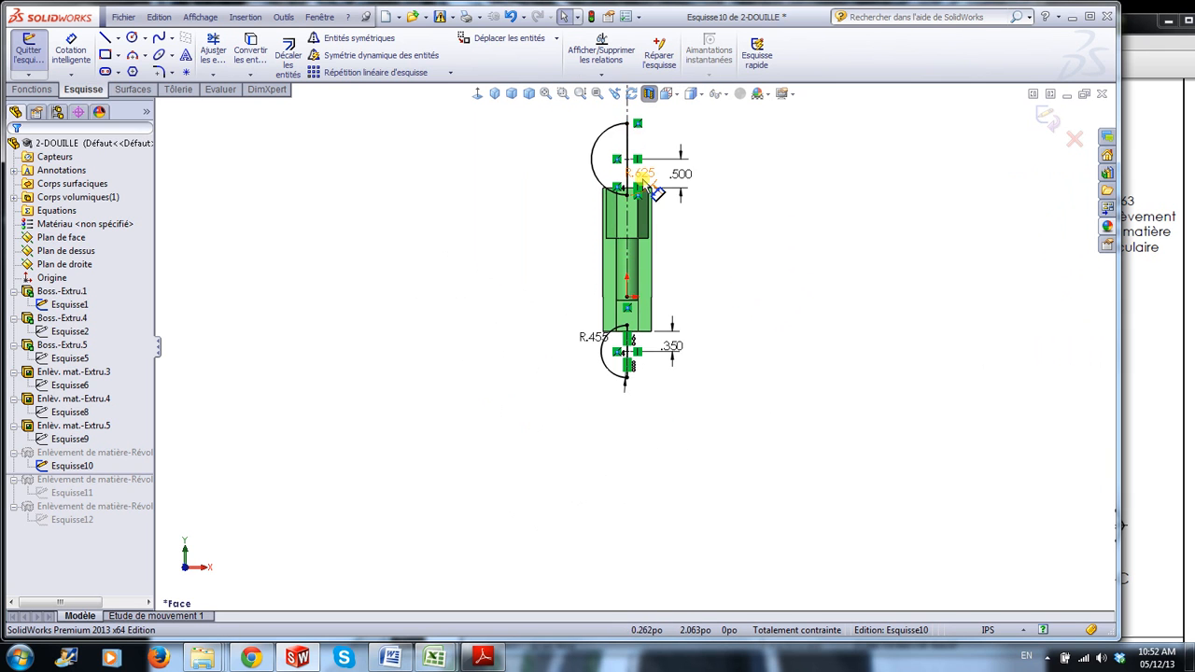
scroll(649, 313, down, 4)
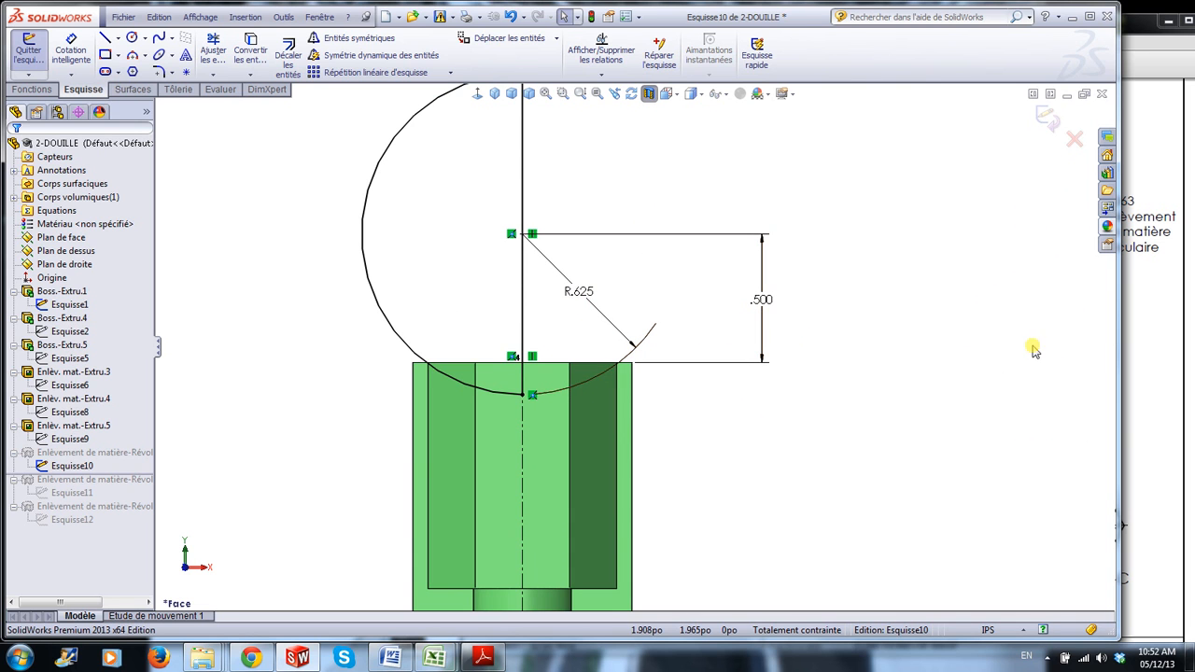
click(1154, 356)
click(988, 272)
scroll(844, 229, up, 3)
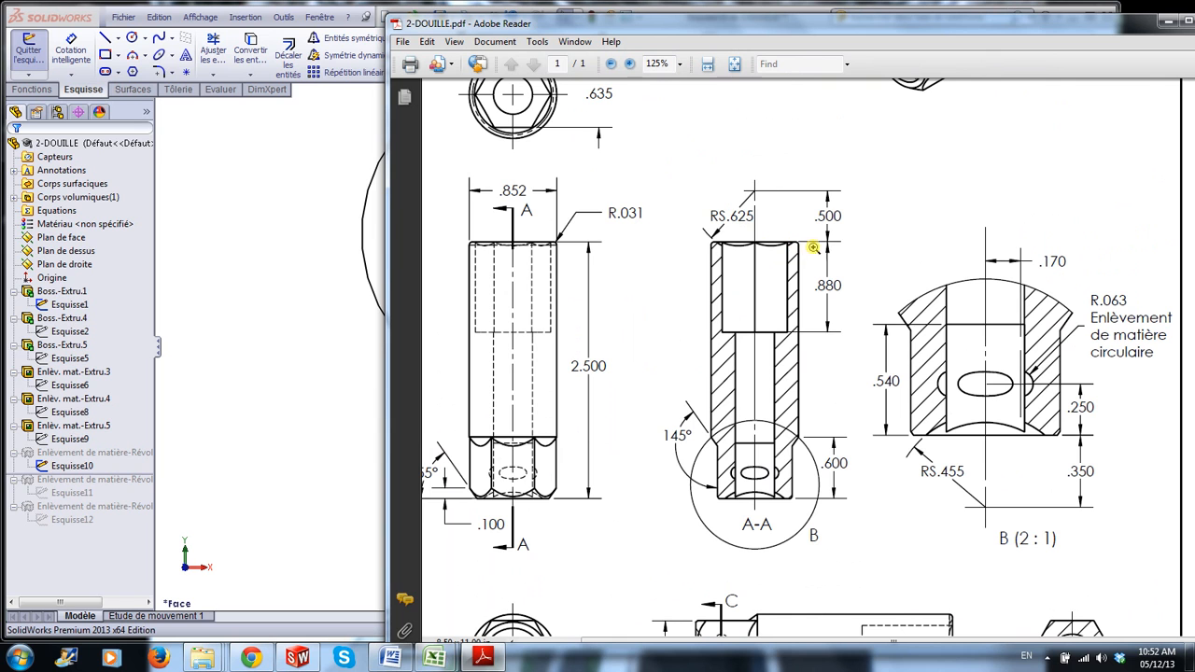
click(314, 285)
scroll(691, 471, up, 5)
scroll(720, 505, down, 2)
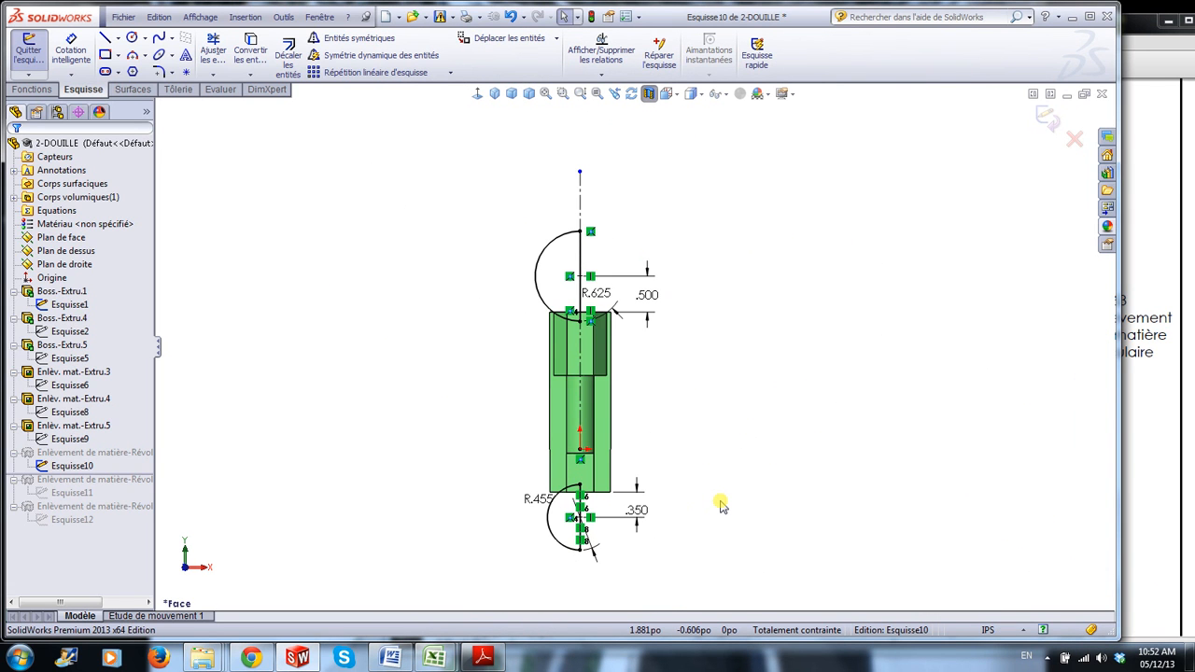
scroll(721, 509, down, 1)
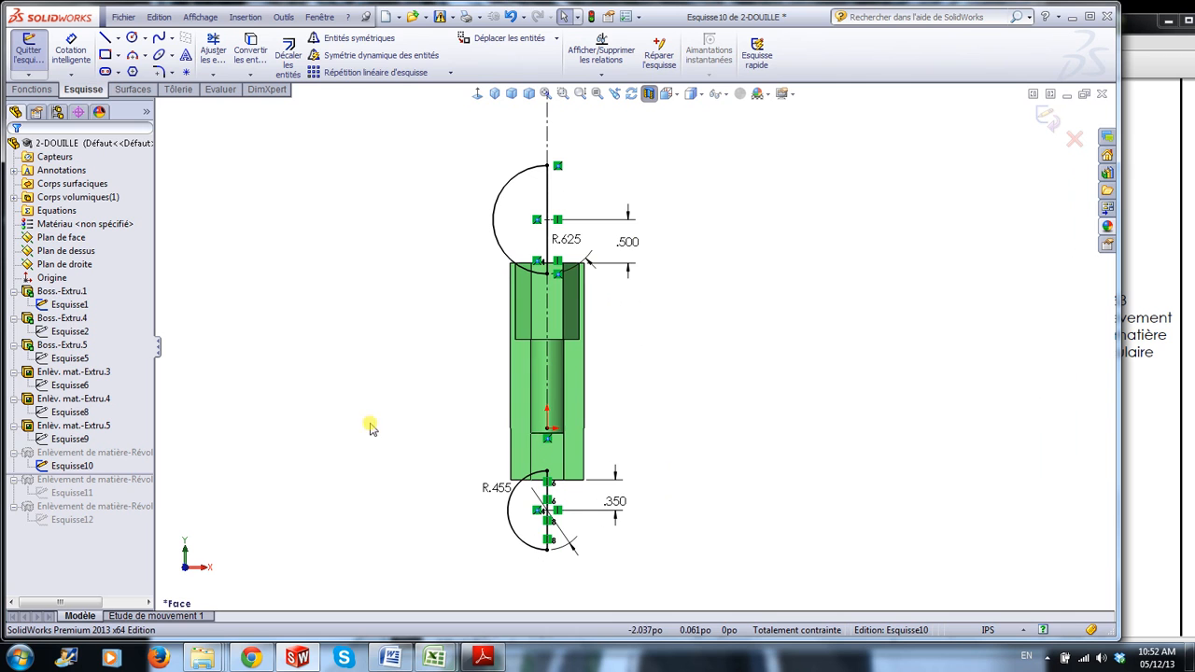
Exit Esquisse10 and inspect the spherical cuts at the ends of the sectioned part.
click(1047, 120)
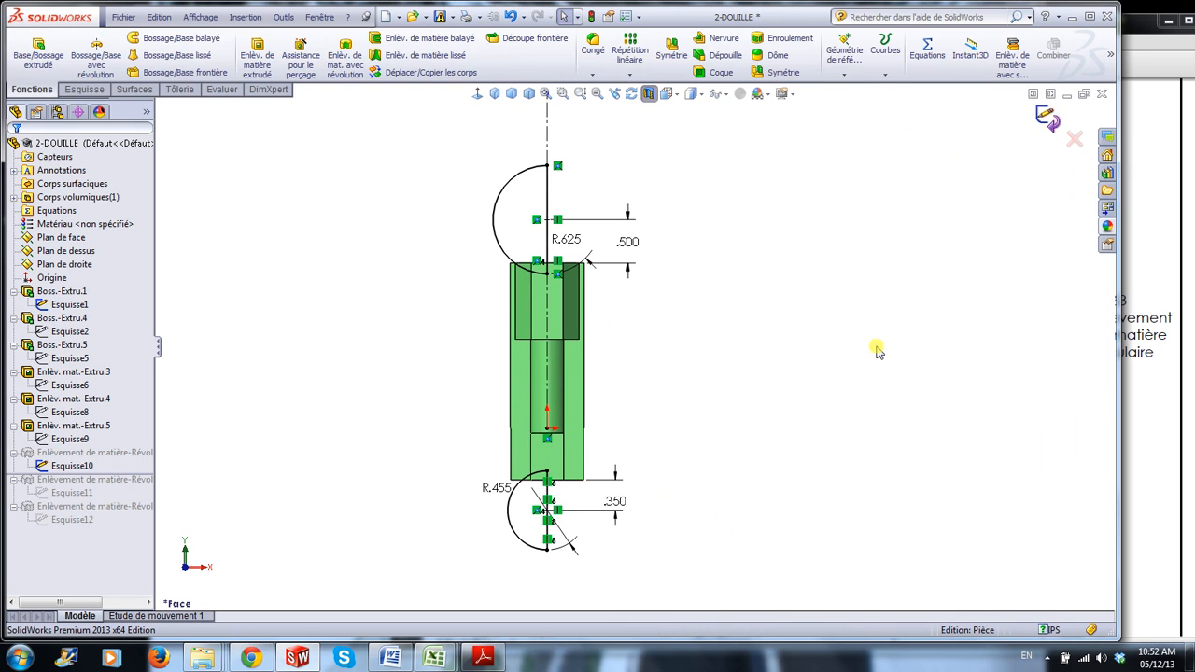
scroll(554, 470, down, 8)
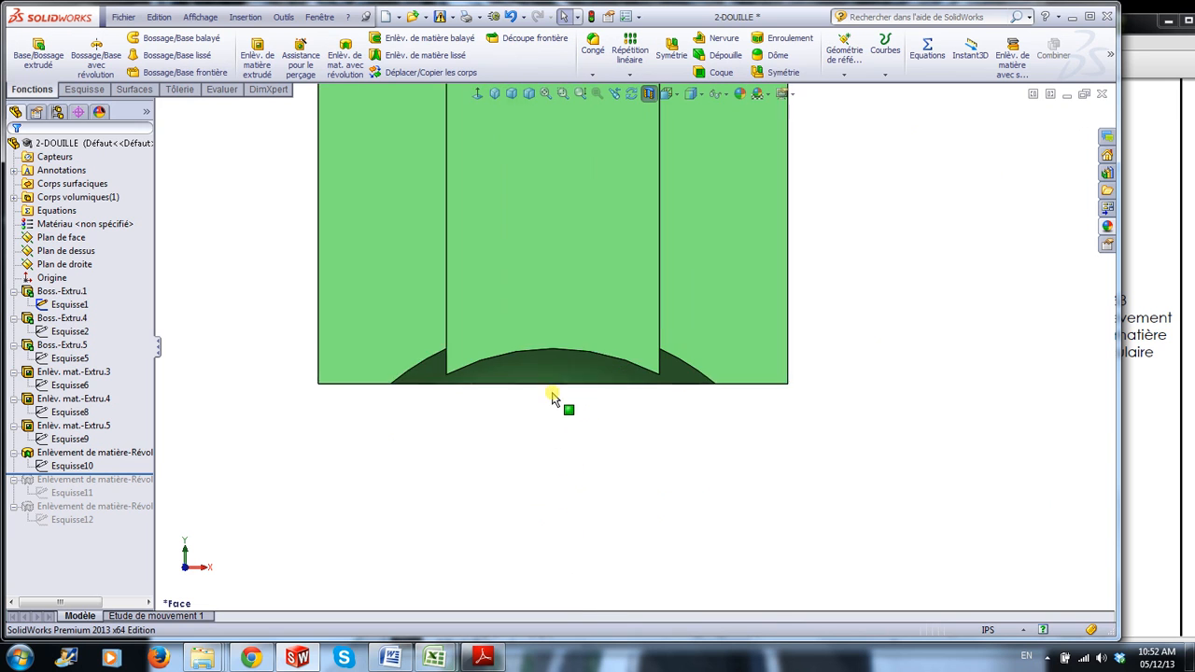
click(550, 461)
scroll(574, 499, up, 6)
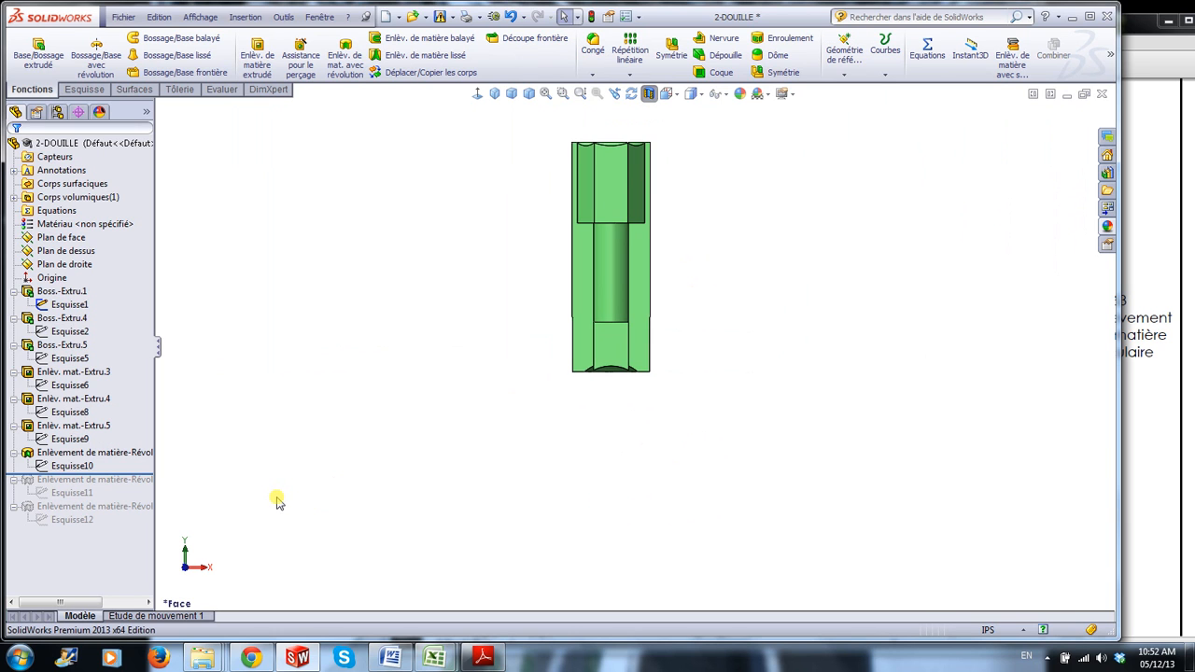
middle_drag(276, 501, 328, 512)
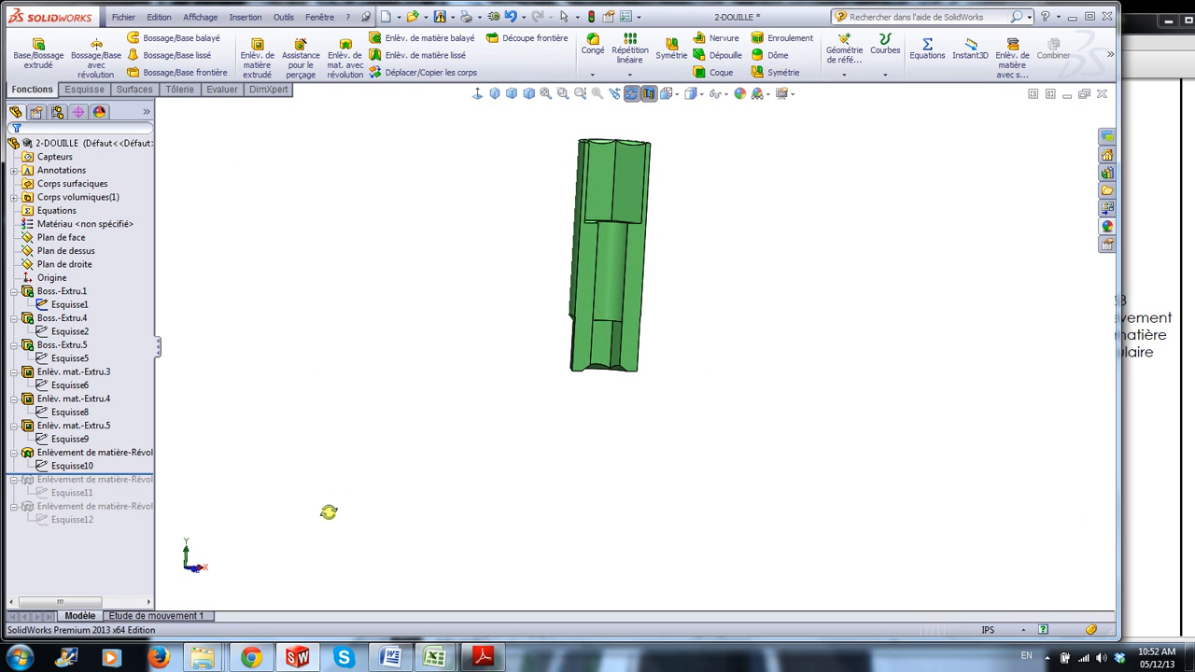
Turn off the section view and inspect the outer faces and plain lower edge of the hexagonal end.
click(648, 96)
middle_drag(738, 312, 685, 365)
scroll(346, 347, down, 5)
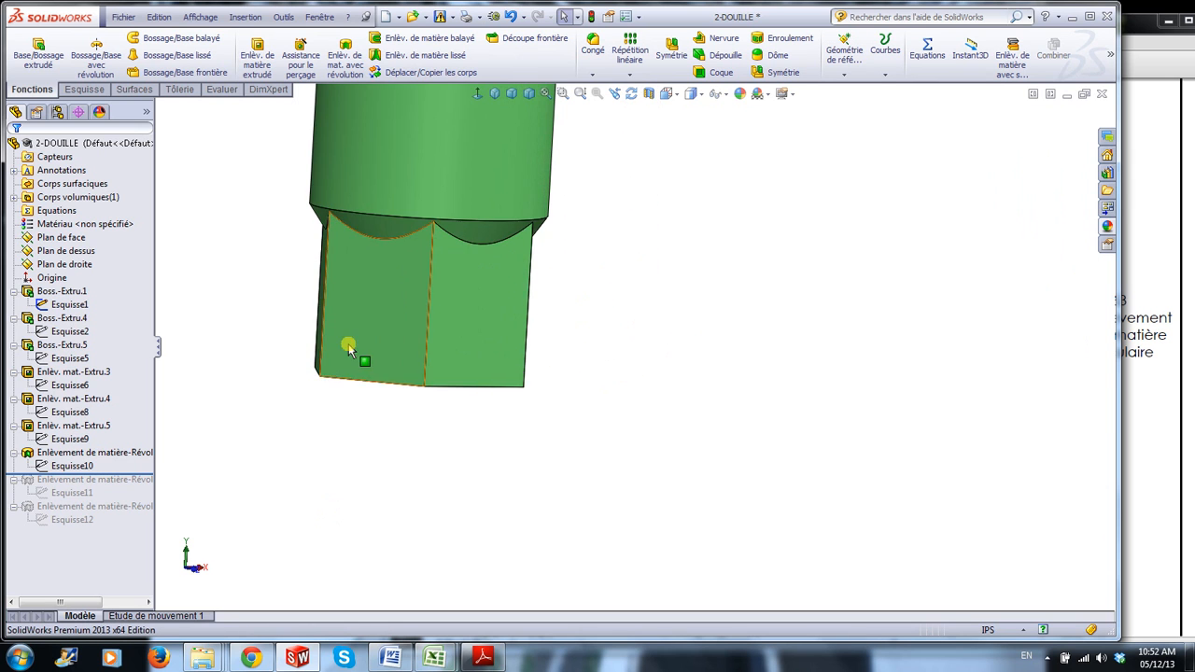
middle_drag(347, 346, 607, 493)
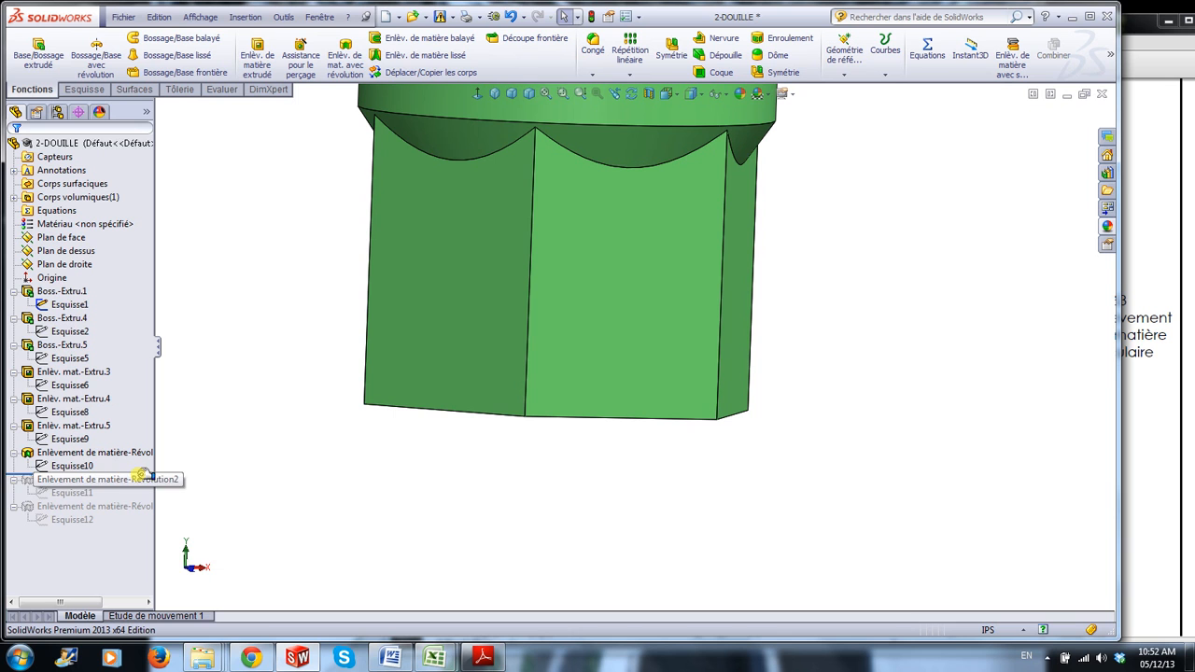
Roll the history forward to include Enlèvement de matière-Révolution2 and inspect its chamfer-like cut around the hexagonal end.
drag(145, 474, 138, 502)
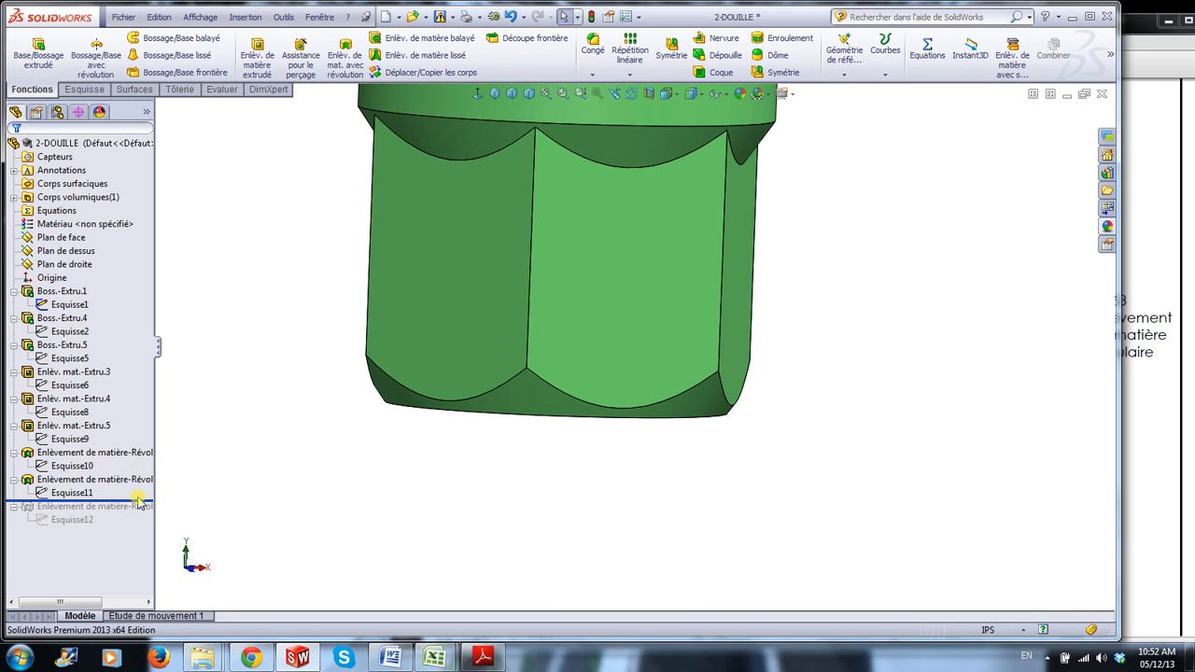
click(408, 407)
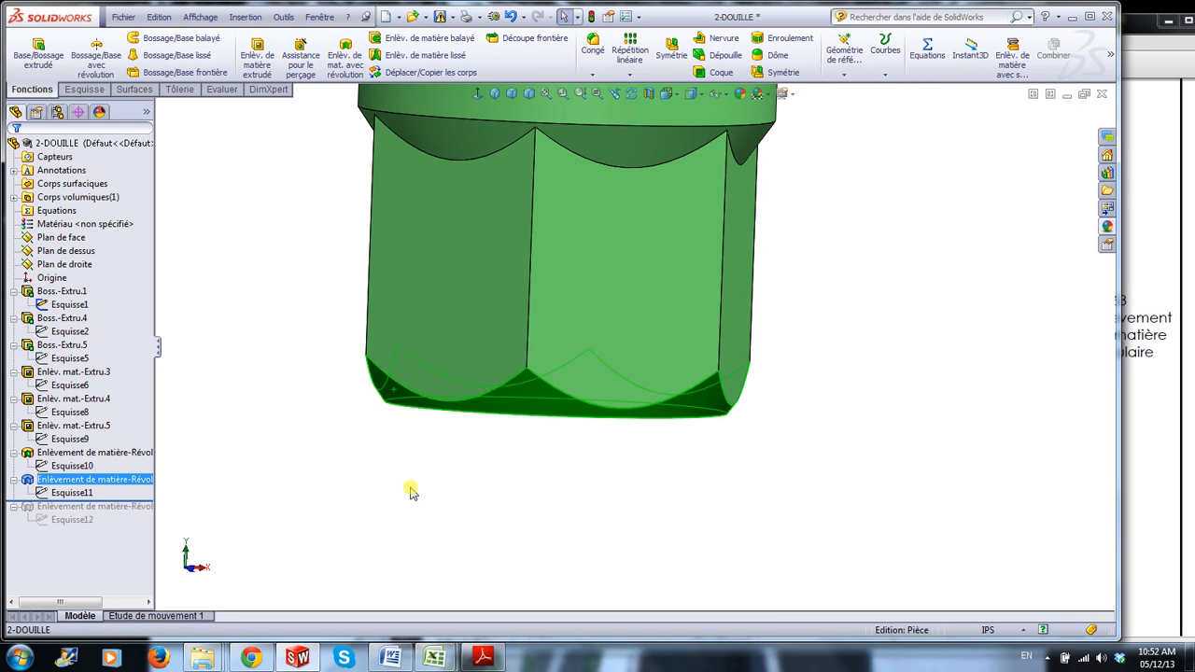
scroll(494, 458, down, 2)
middle_drag(493, 459, 422, 504)
click(422, 504)
Open Esquisse11 for editing, view it face-on and examine its triangular profile, dimensions and vertical revolution axis.
click(72, 491)
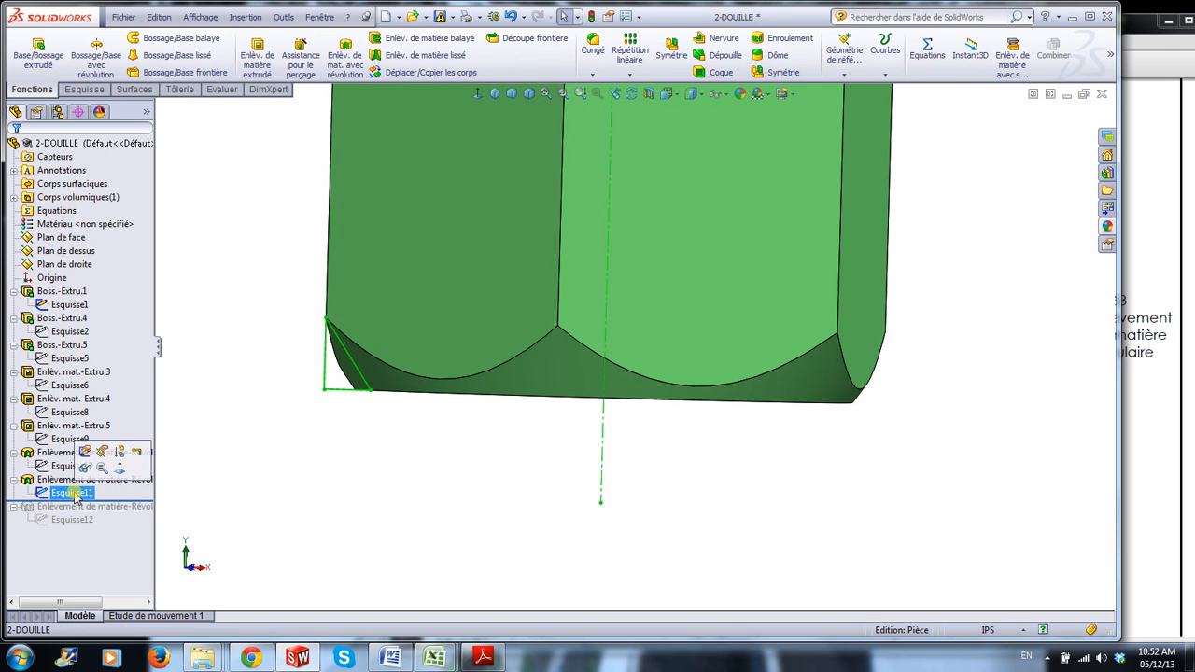
click(83, 454)
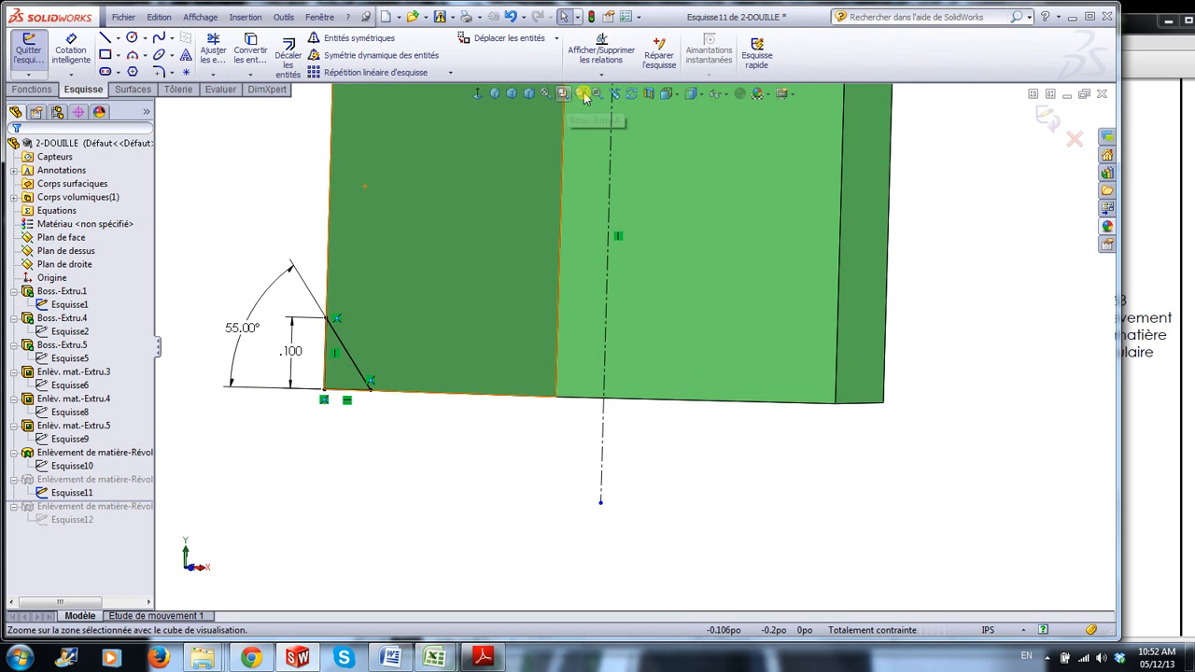
click(477, 94)
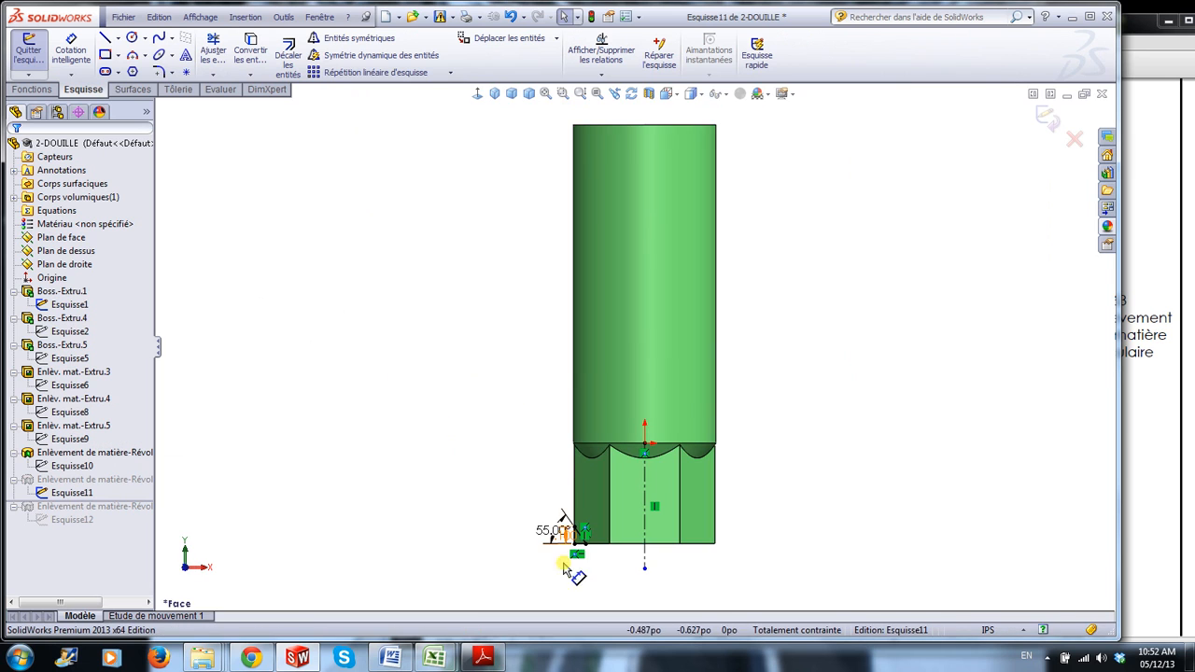
scroll(603, 560, down, 10)
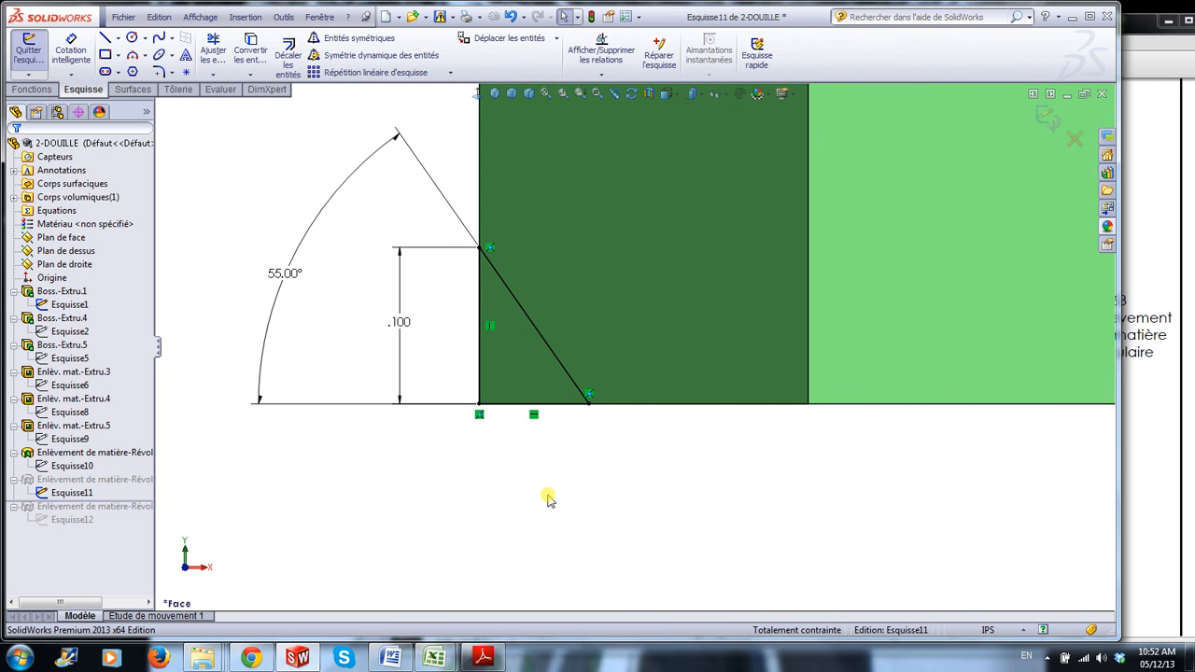
scroll(560, 512, up, 4)
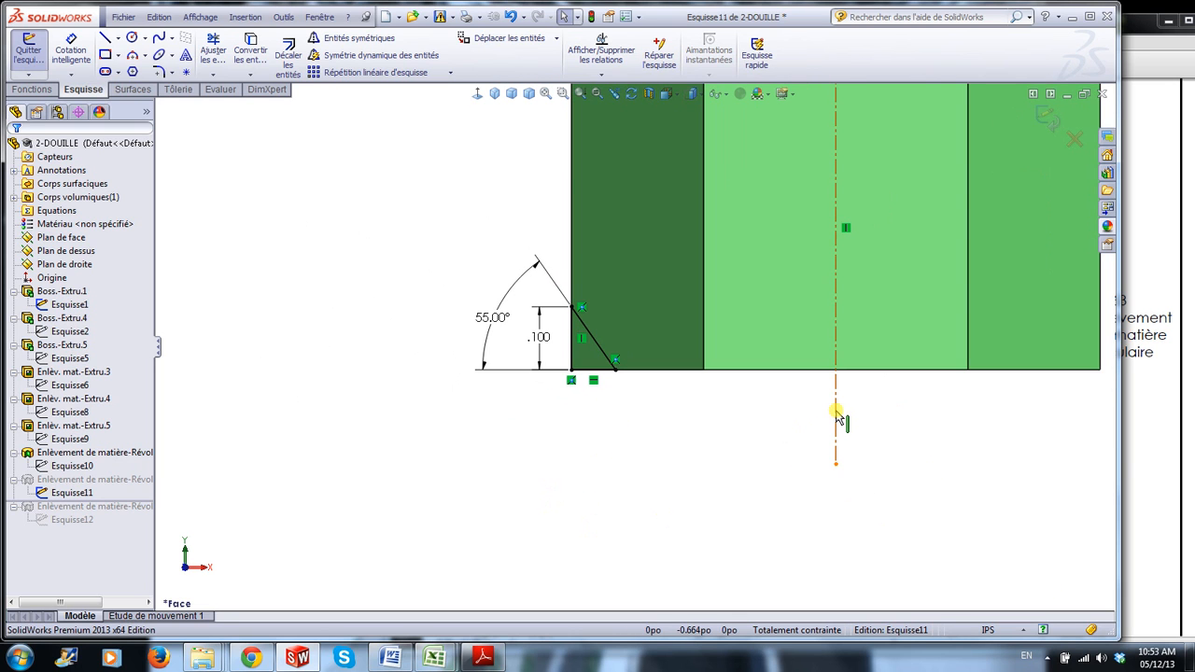
scroll(897, 453, up, 3)
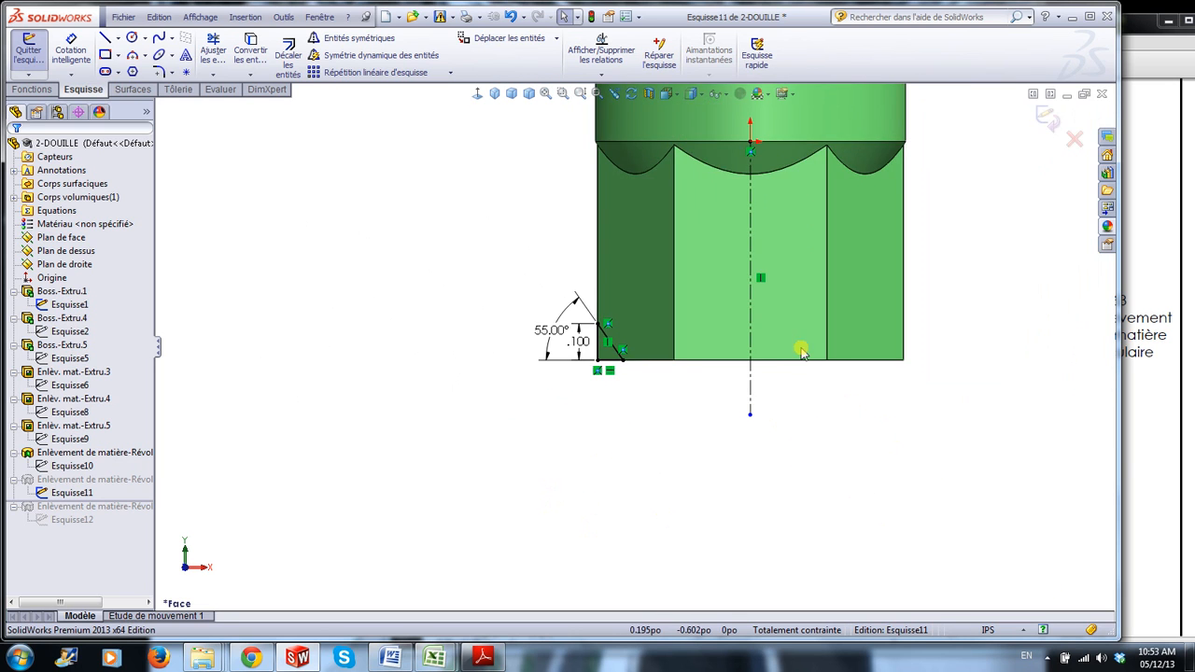
scroll(786, 349, down, 2)
scroll(715, 336, up, 3)
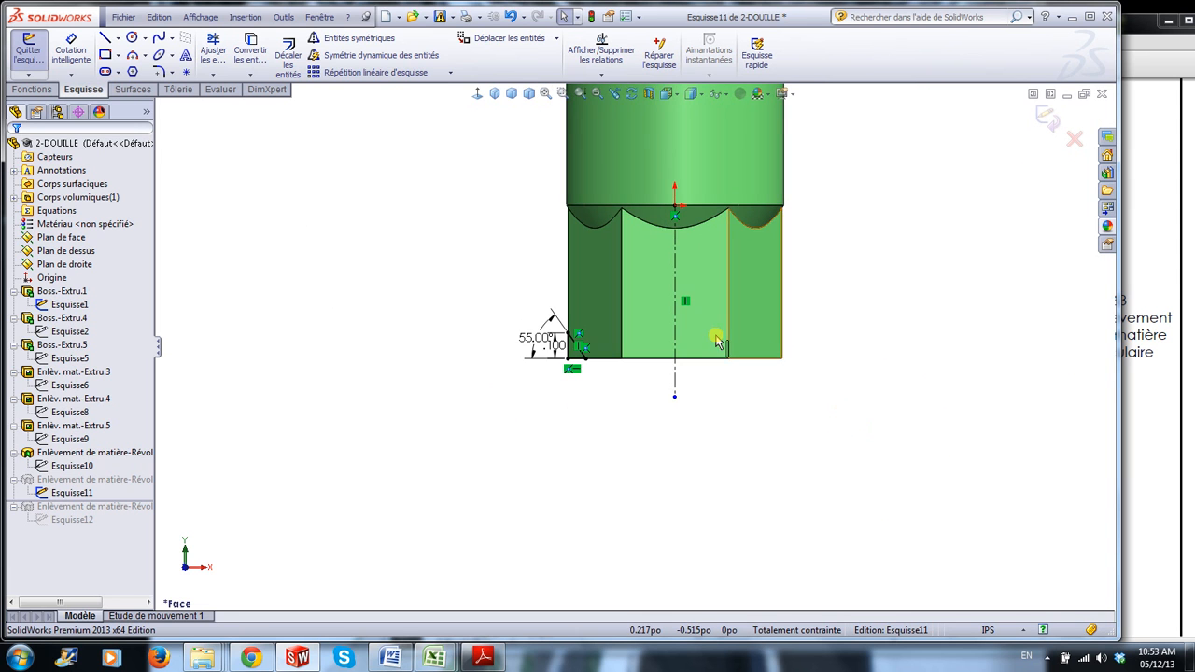
scroll(659, 354, down, 2)
scroll(500, 343, down, 3)
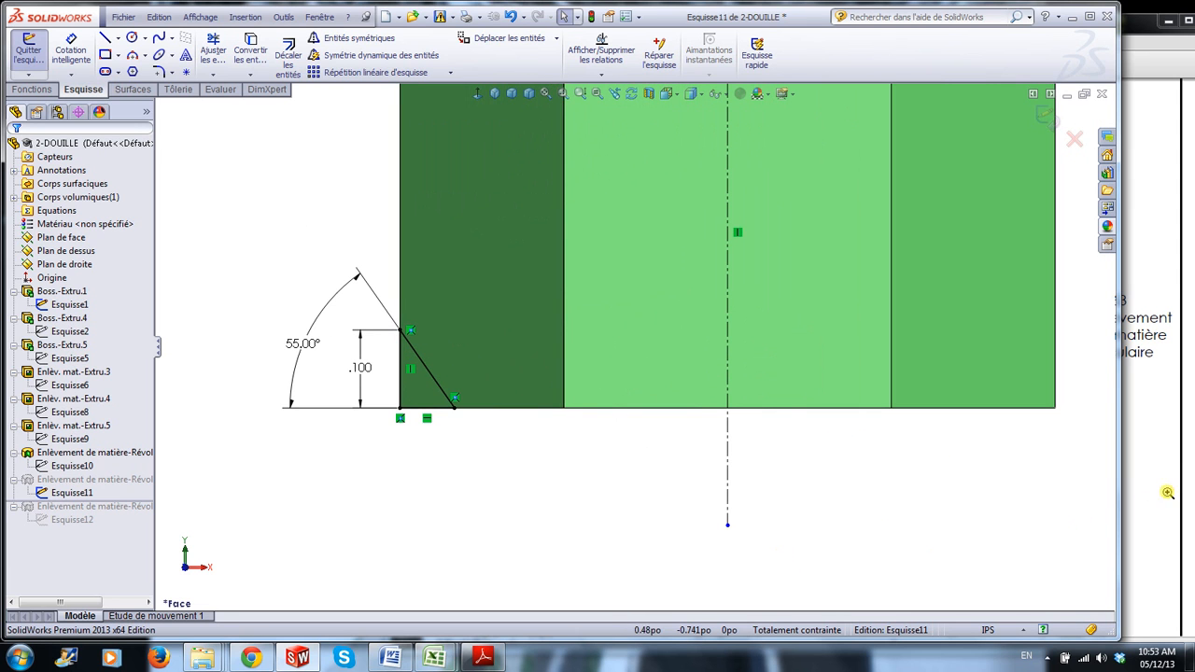
Compare the profile's angle and height with the front view's lower end in 2-DOUILLE.pdf, returning to the SolidWorks sketch.
click(1153, 434)
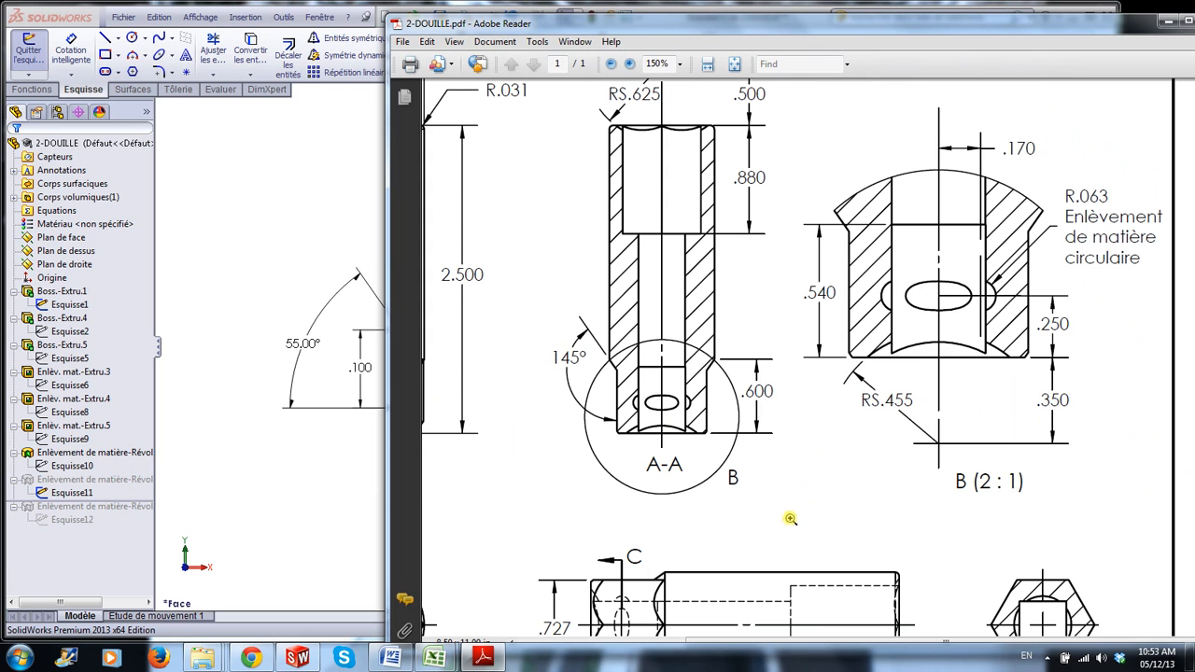
right_click(751, 515)
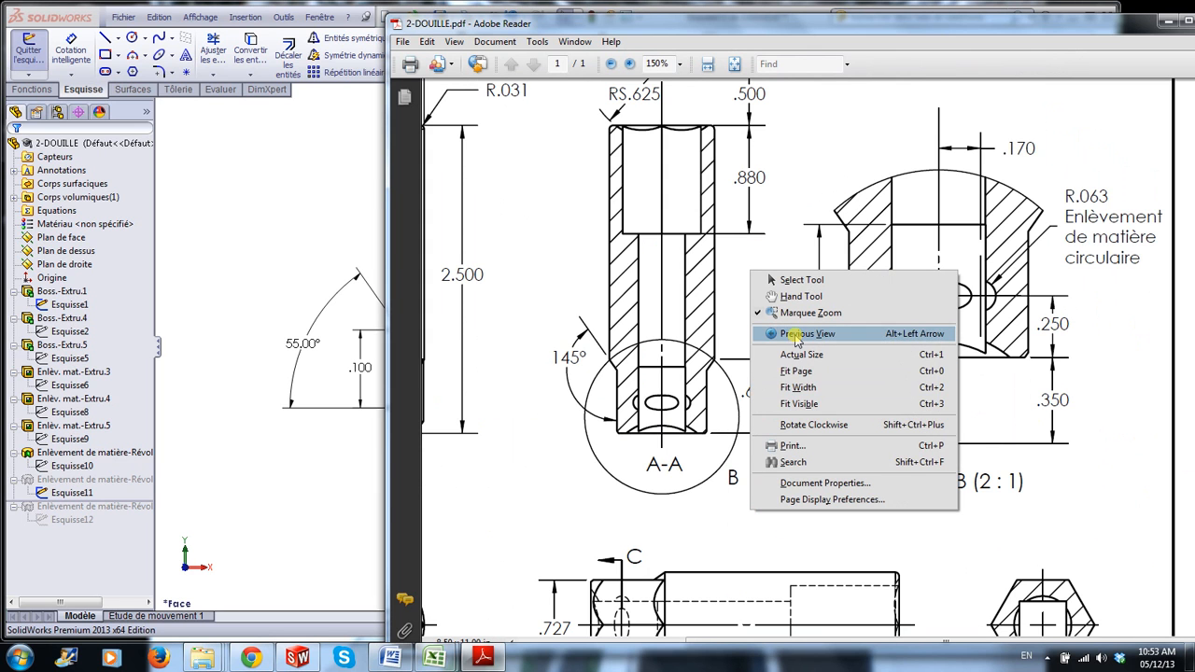
click(796, 336)
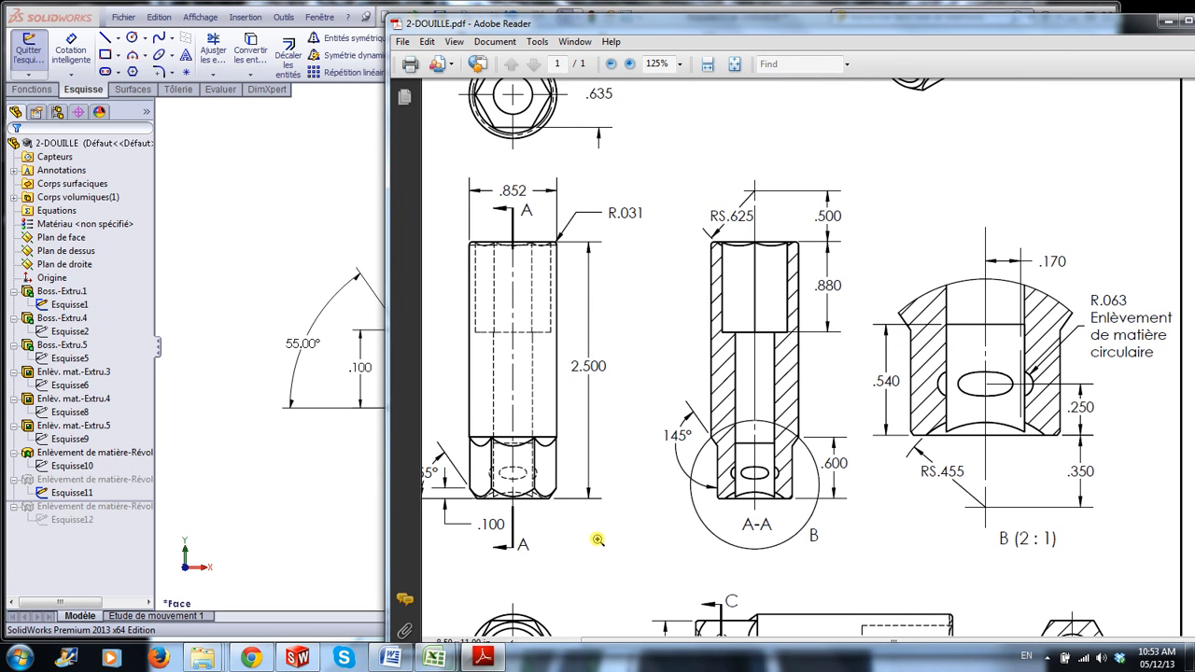
right_click(659, 416)
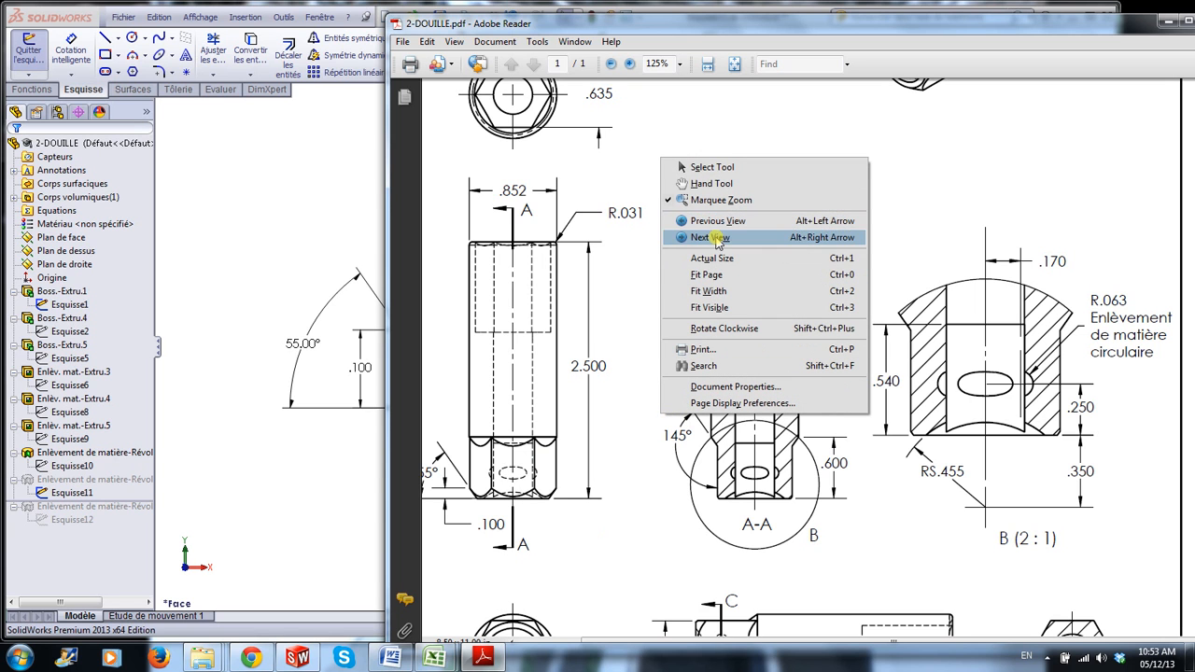
click(717, 275)
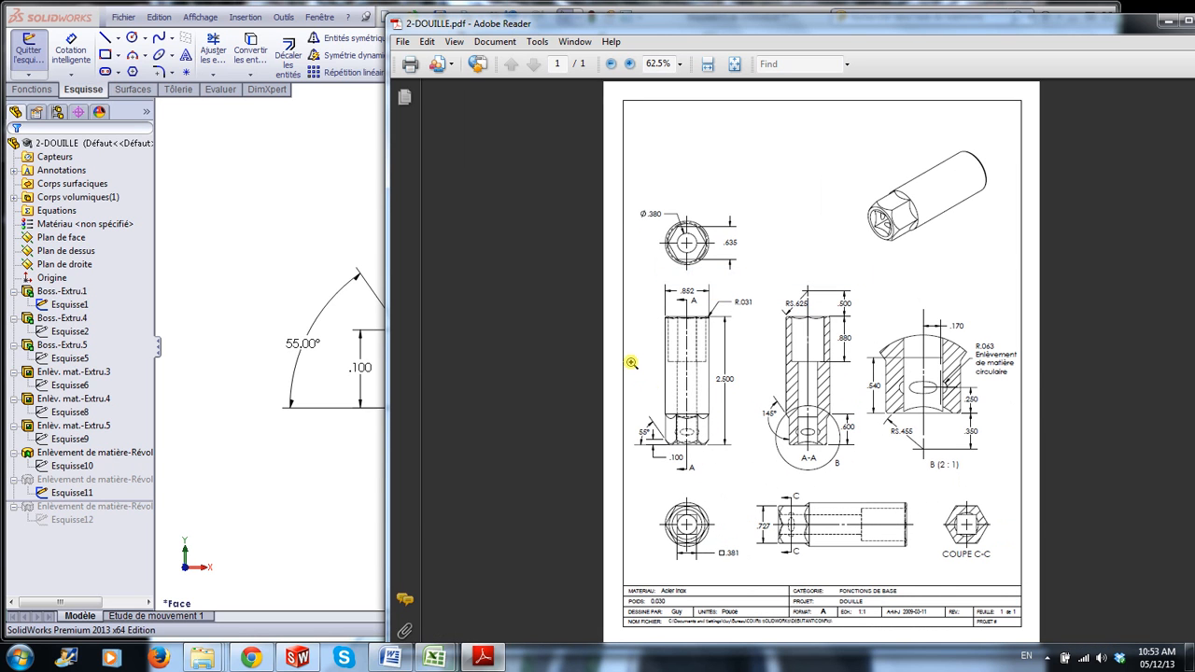
mouse_move(628, 382)
mouse_down()
mouse_move(677, 472)
mouse_move(748, 478)
mouse_up()
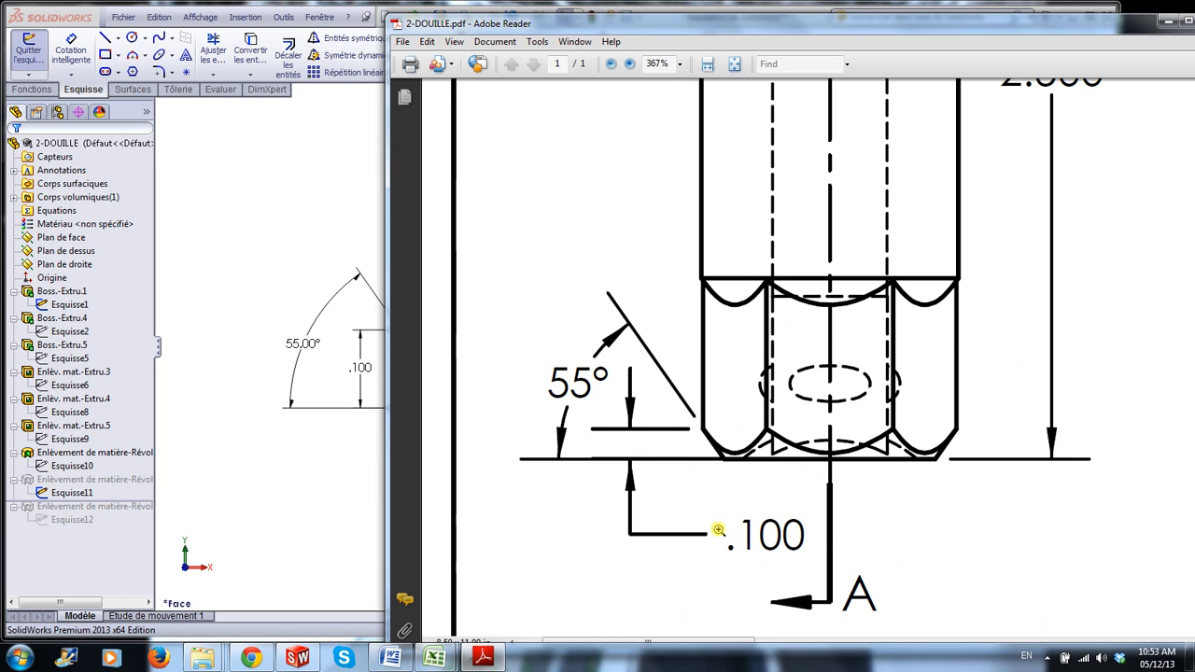
click(301, 498)
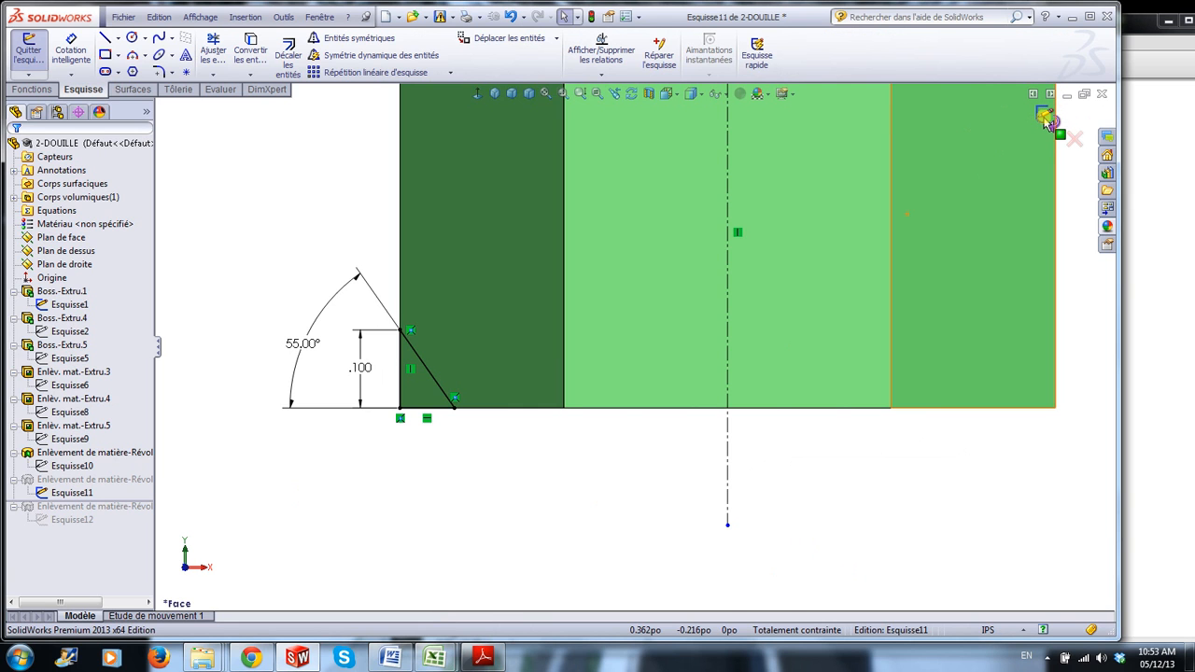
Exit Esquisse11 and apply a section view of the part along Plan de face.
click(1044, 118)
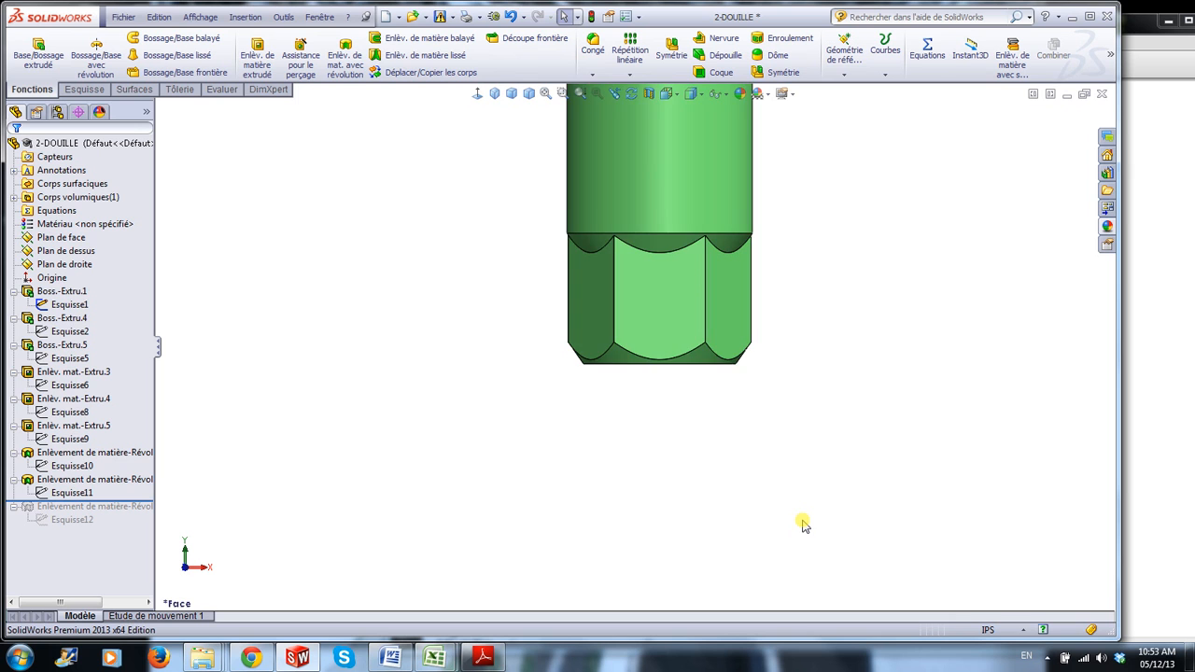
middle_drag(605, 192, 789, 318)
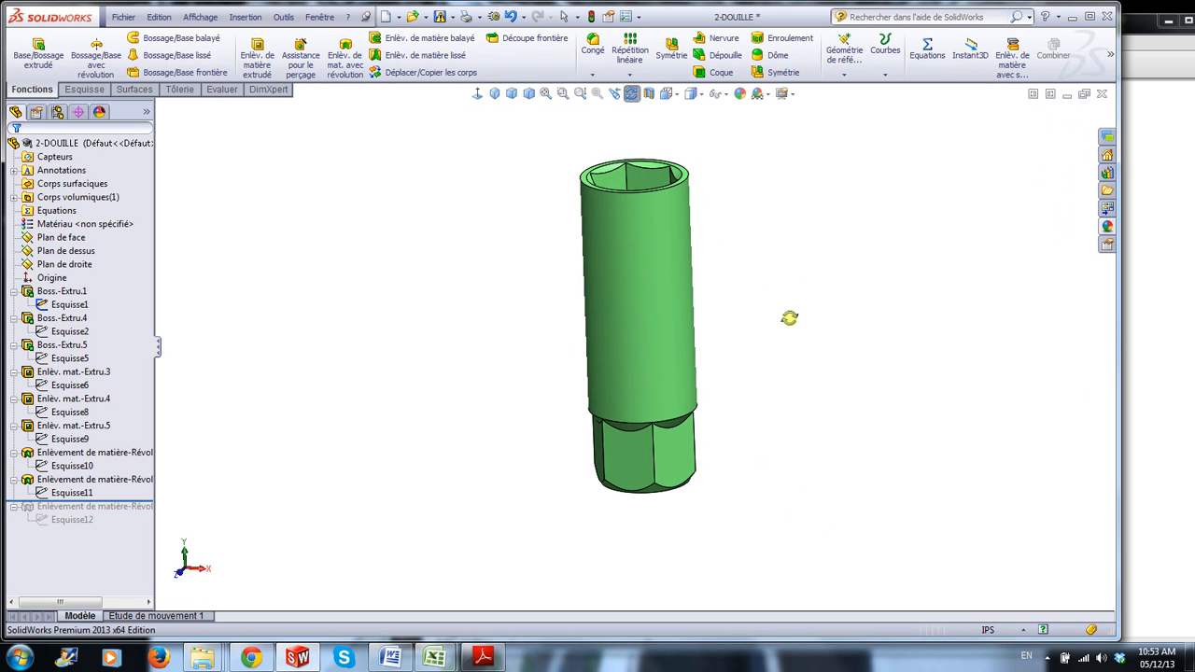
click(649, 95)
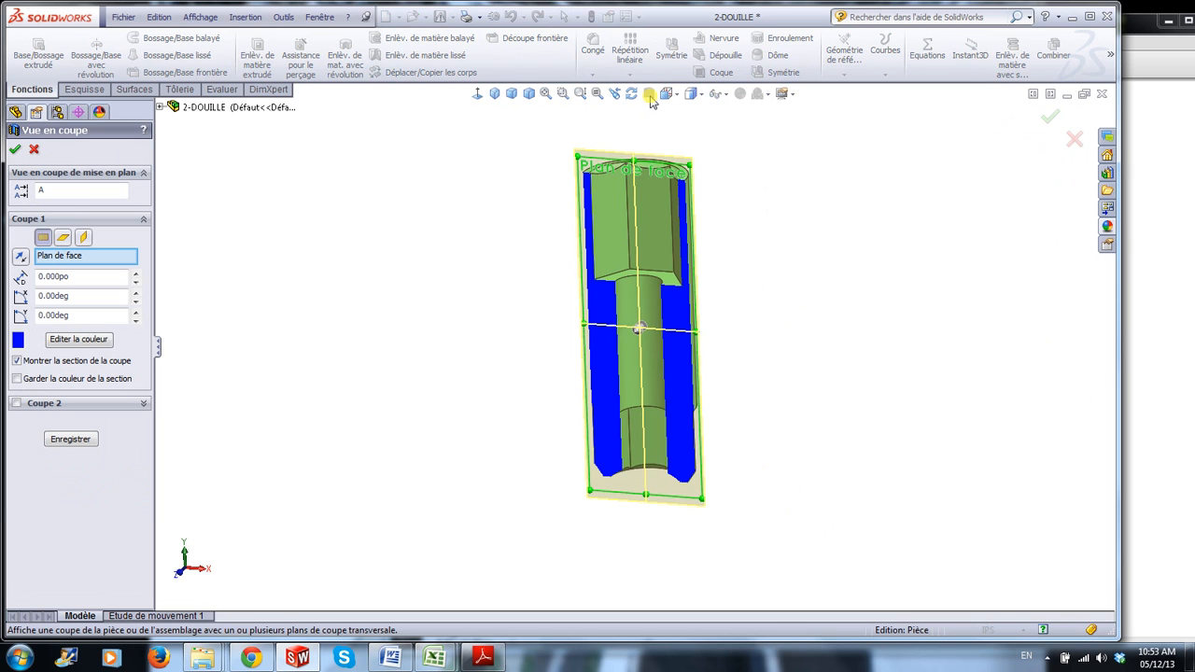
click(1049, 116)
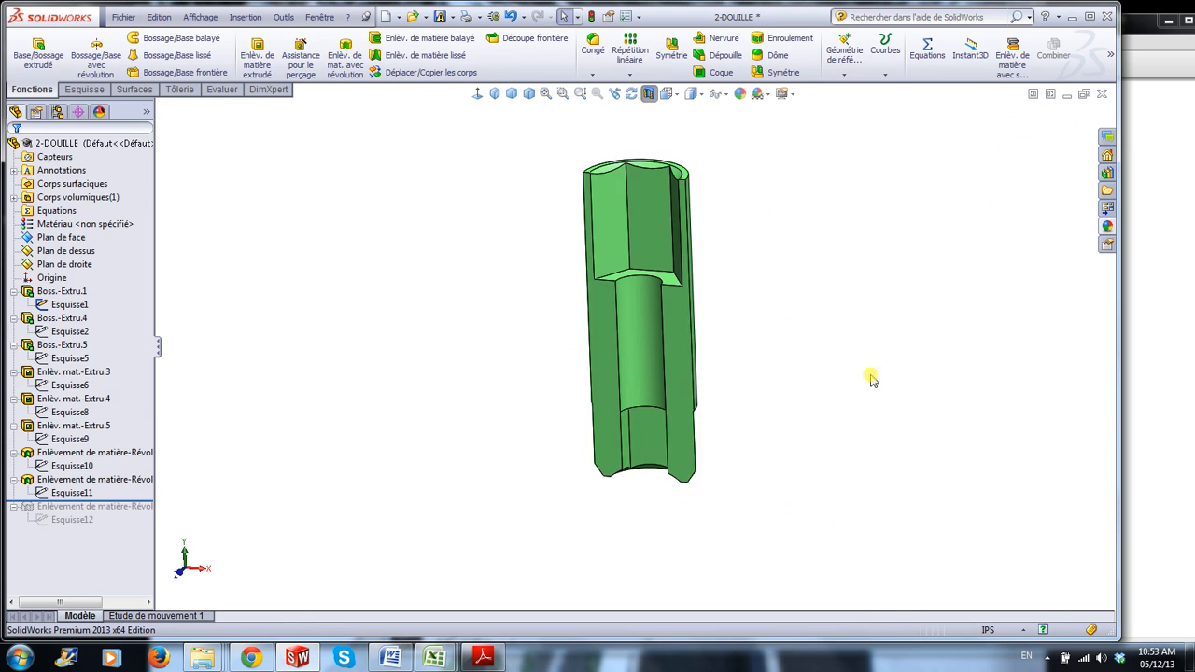
middle_drag(870, 467, 460, 455)
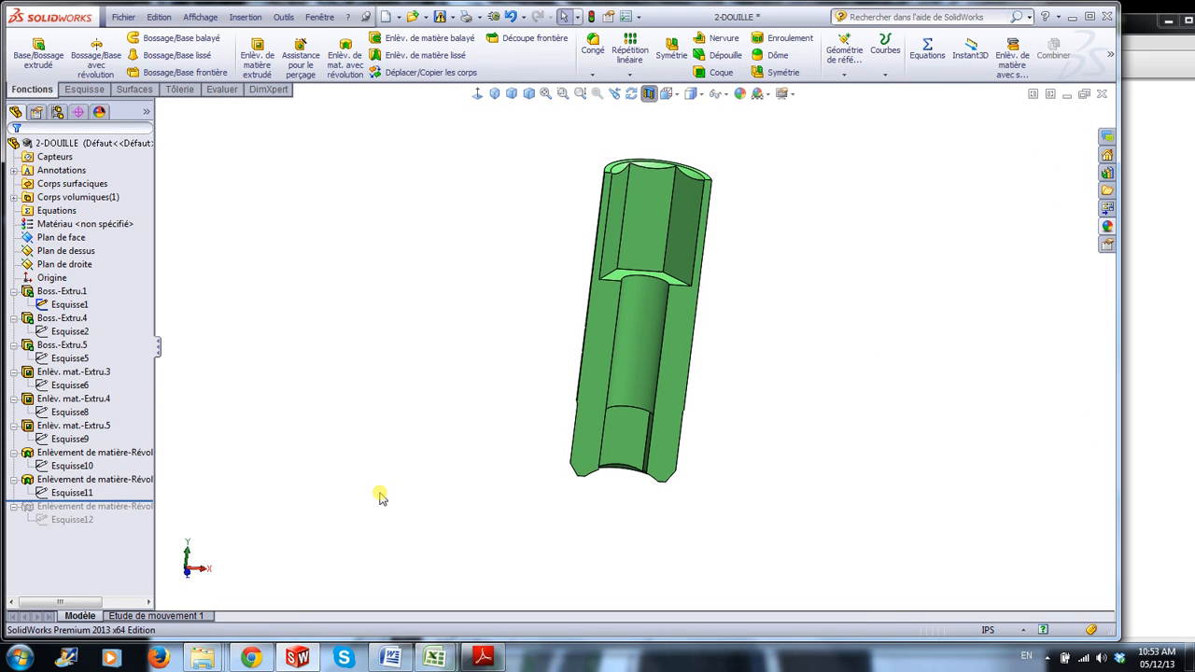
Roll the history forward to include the last revolved cut and inspect its rounded recesses inside the square hole.
drag(135, 501, 138, 526)
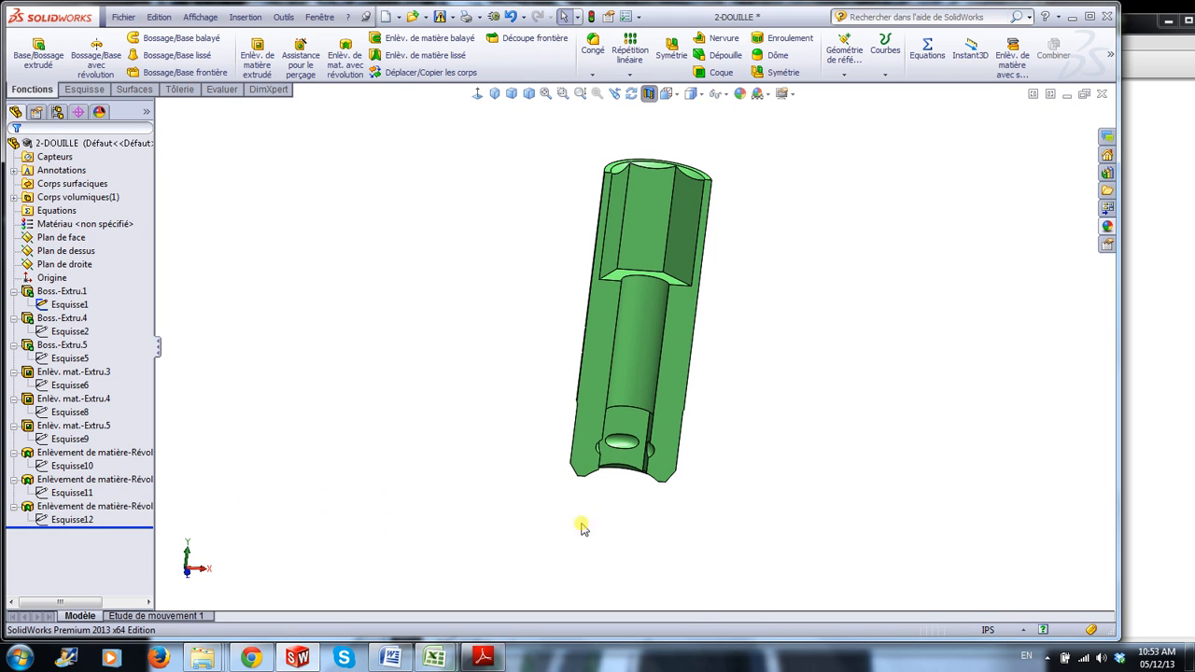
scroll(597, 495, down, 5)
scroll(711, 476, down, 3)
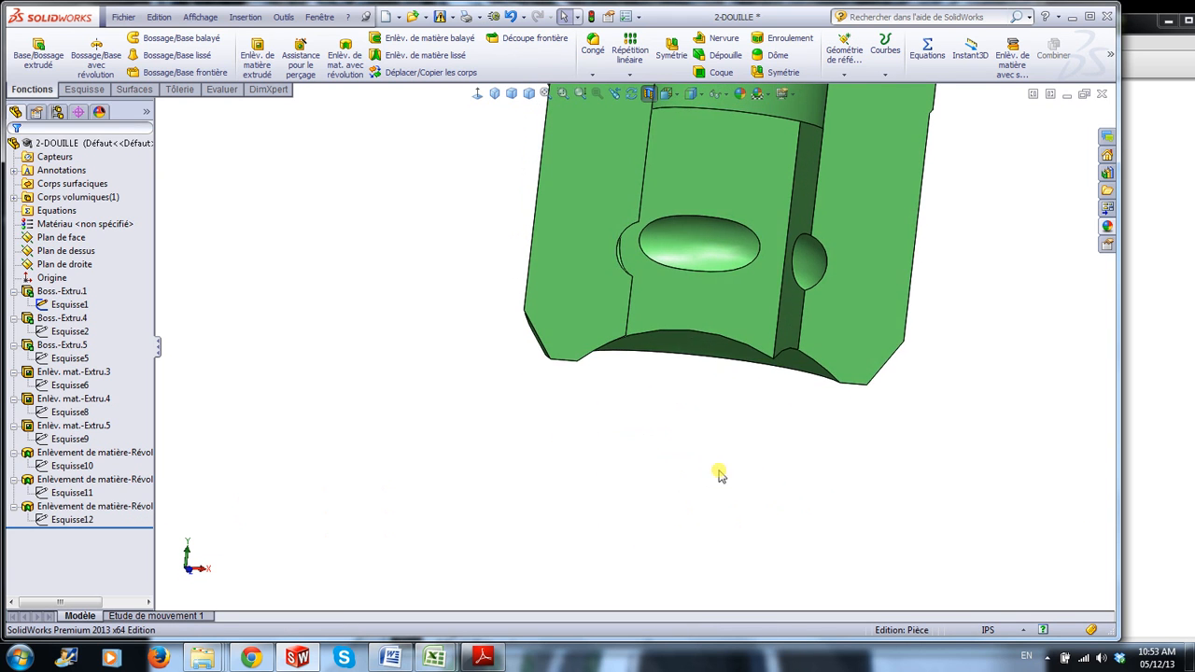
scroll(720, 266, down, 3)
click(678, 266)
middle_drag(672, 501, 690, 505)
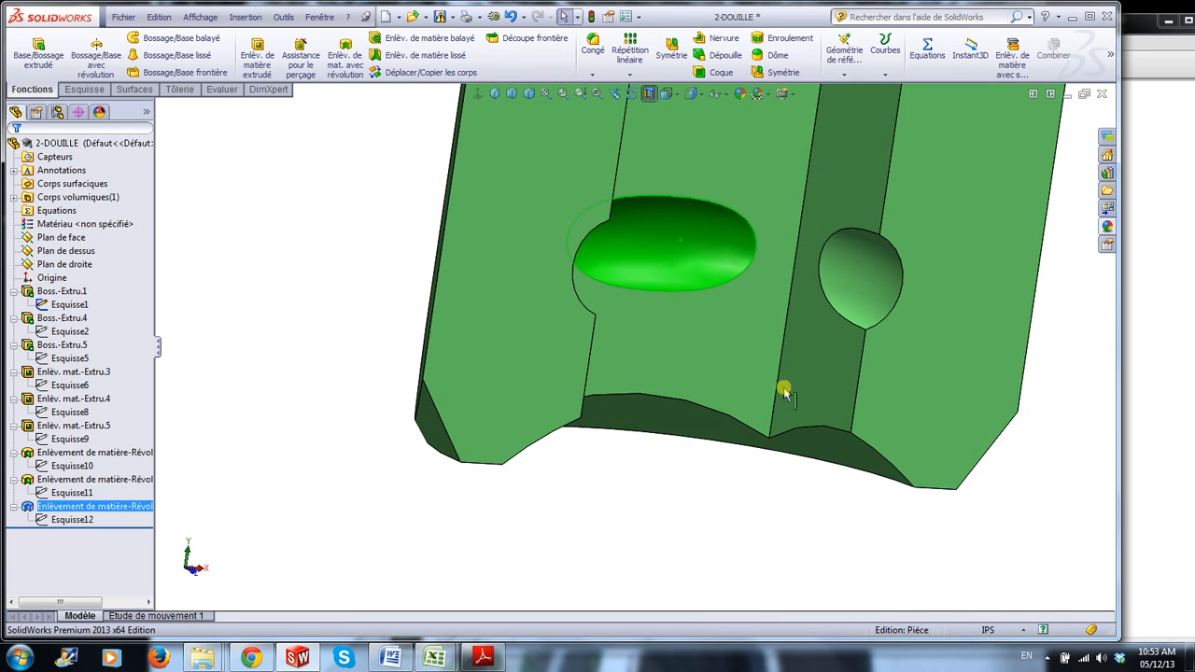
ctrl+click(853, 267)
middle_drag(827, 523, 581, 293)
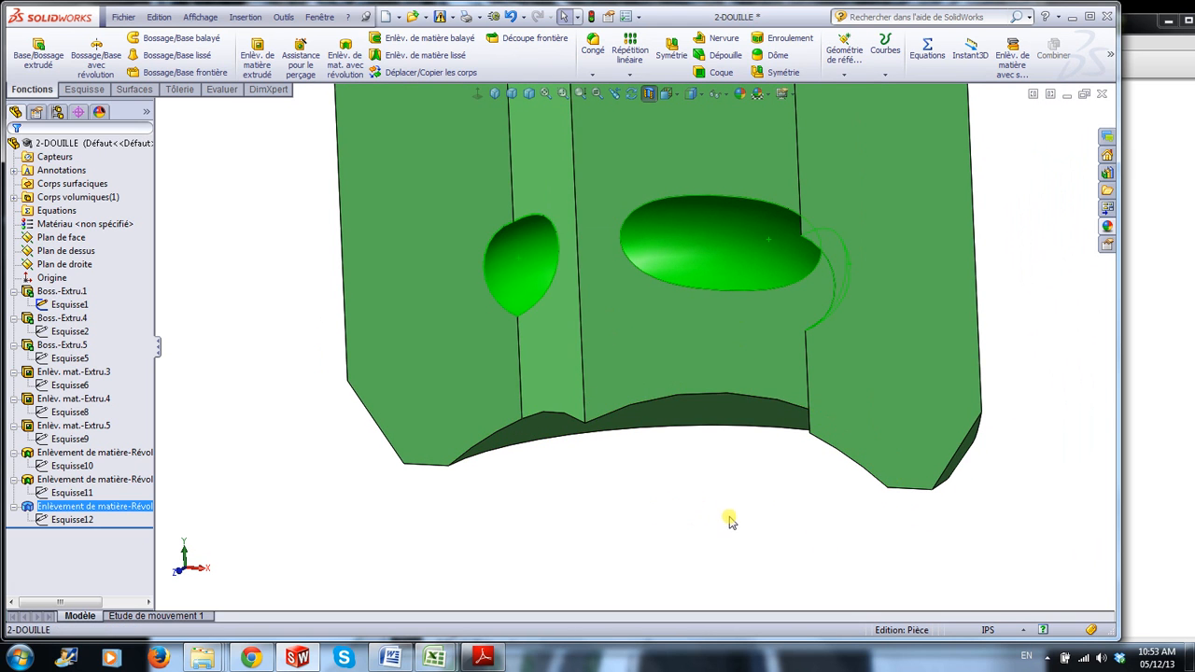
mouse_move(728, 520)
middle_down()
mouse_move(793, 520)
mouse_move(730, 514)
middle_up()
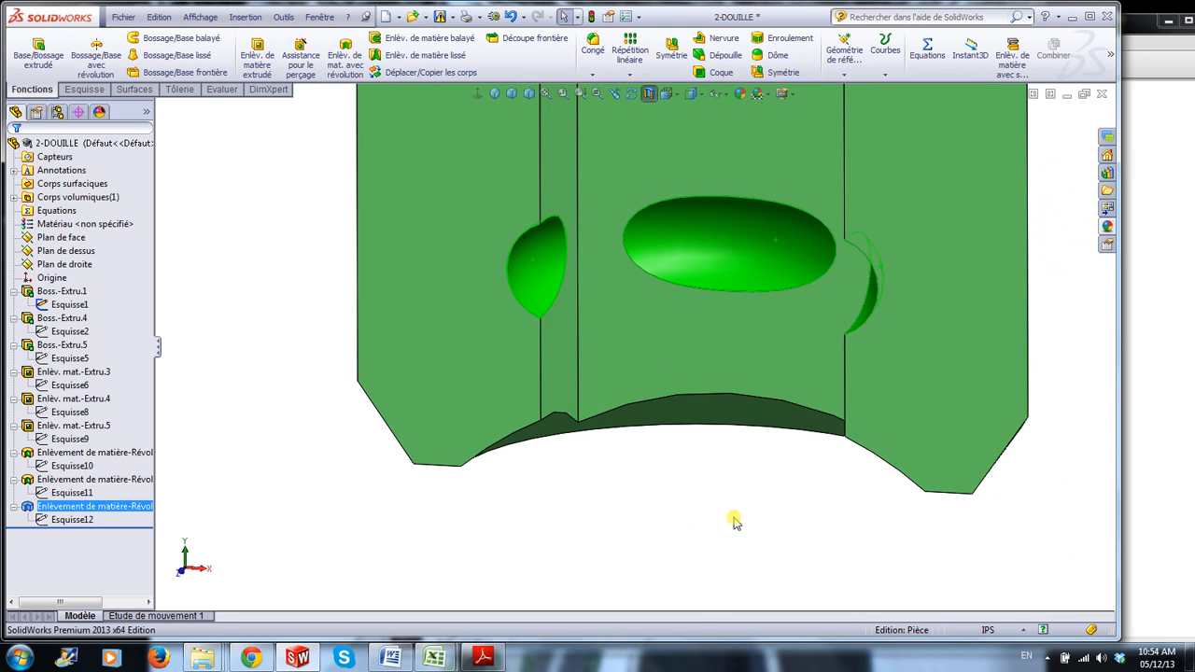
scroll(662, 528, down, 3)
click(660, 531)
Open Esquisse12 for editing and examine its circular profile face-on.
click(62, 521)
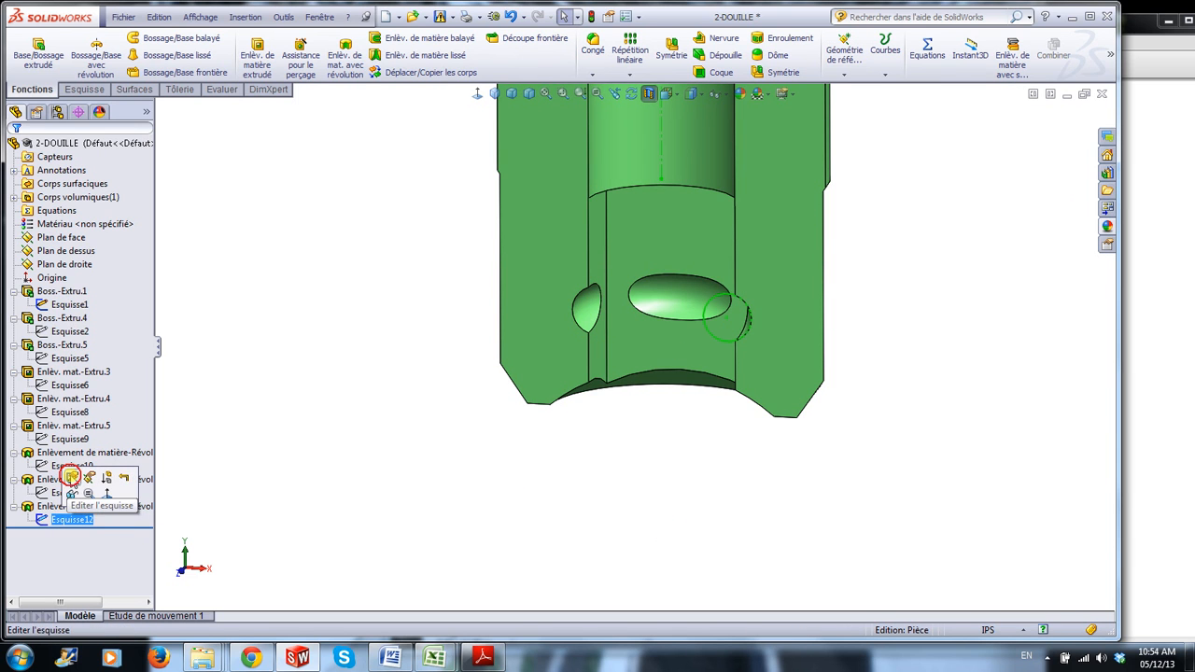
click(72, 478)
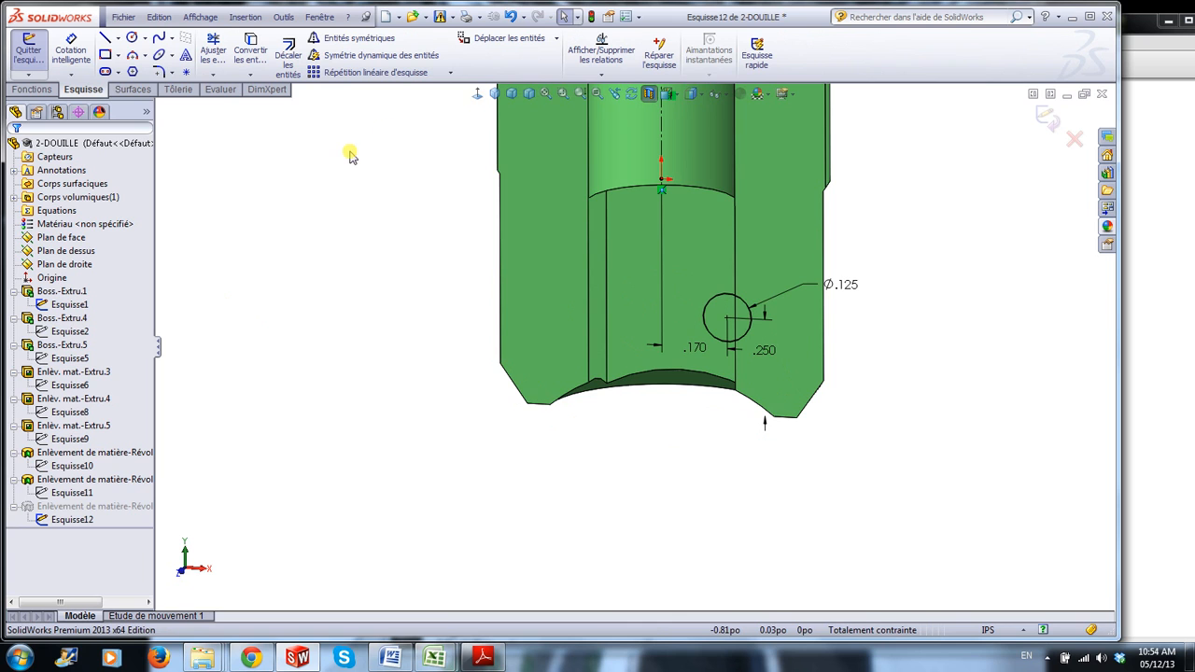
click(477, 93)
scroll(658, 537, down, 8)
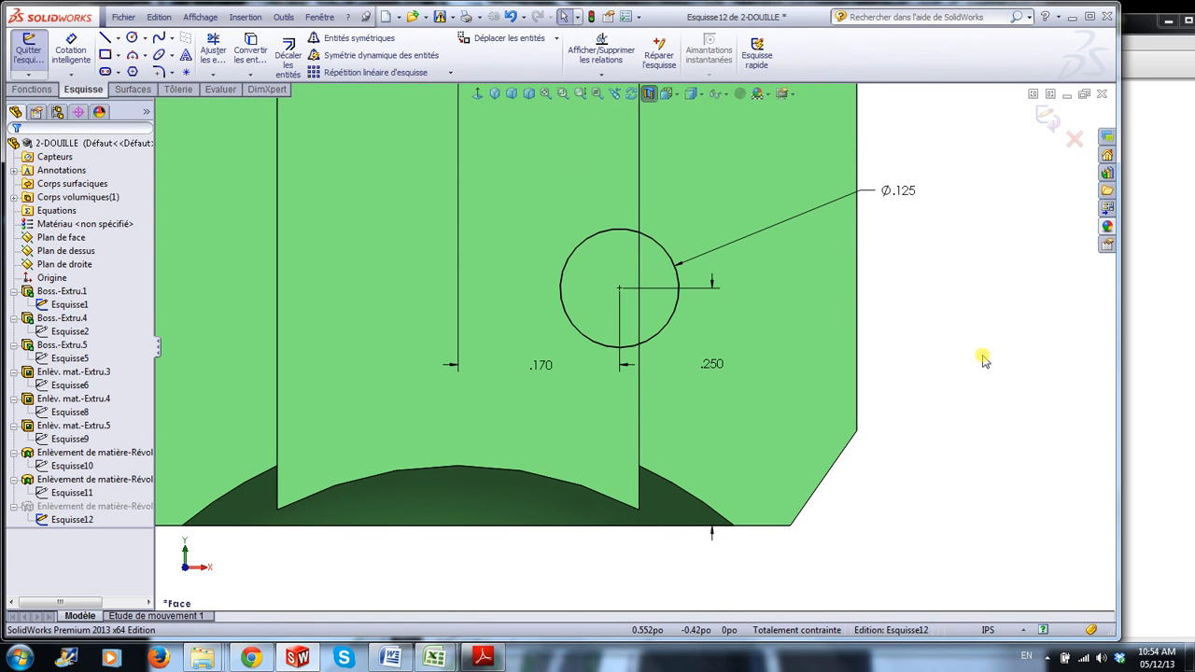
Move the circle's diameter dimension closer to it and place the .170 horizontal dimension above the circle.
drag(915, 195, 819, 211)
click(946, 361)
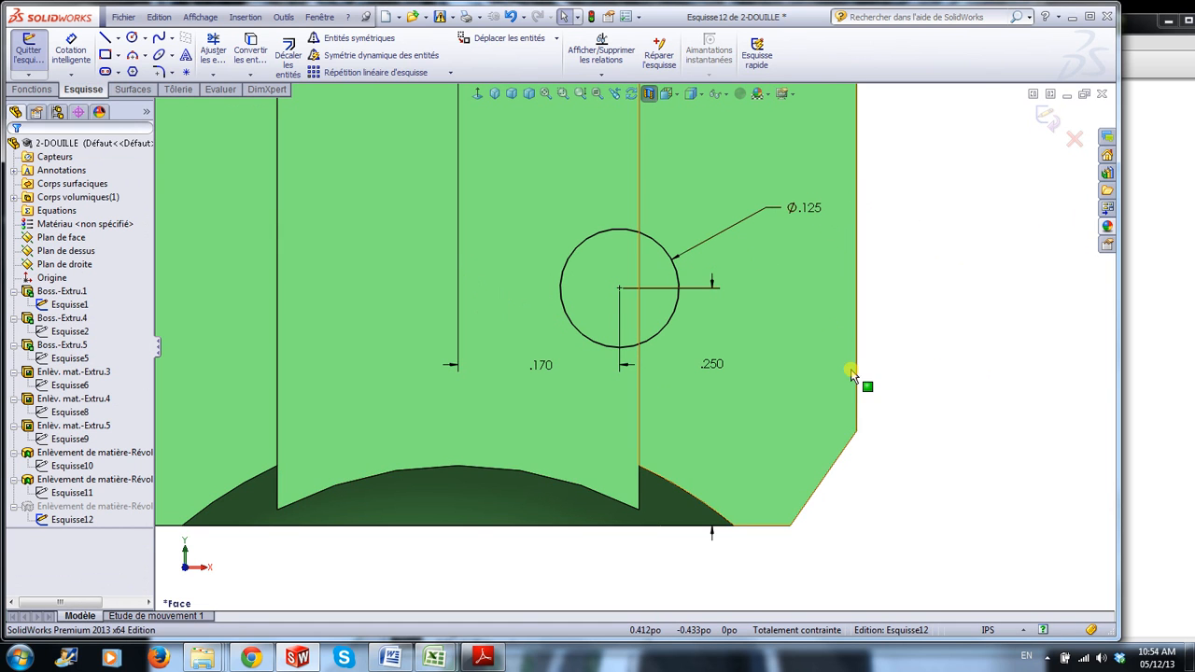
scroll(560, 338, up, 2)
drag(565, 364, 569, 231)
click(835, 331)
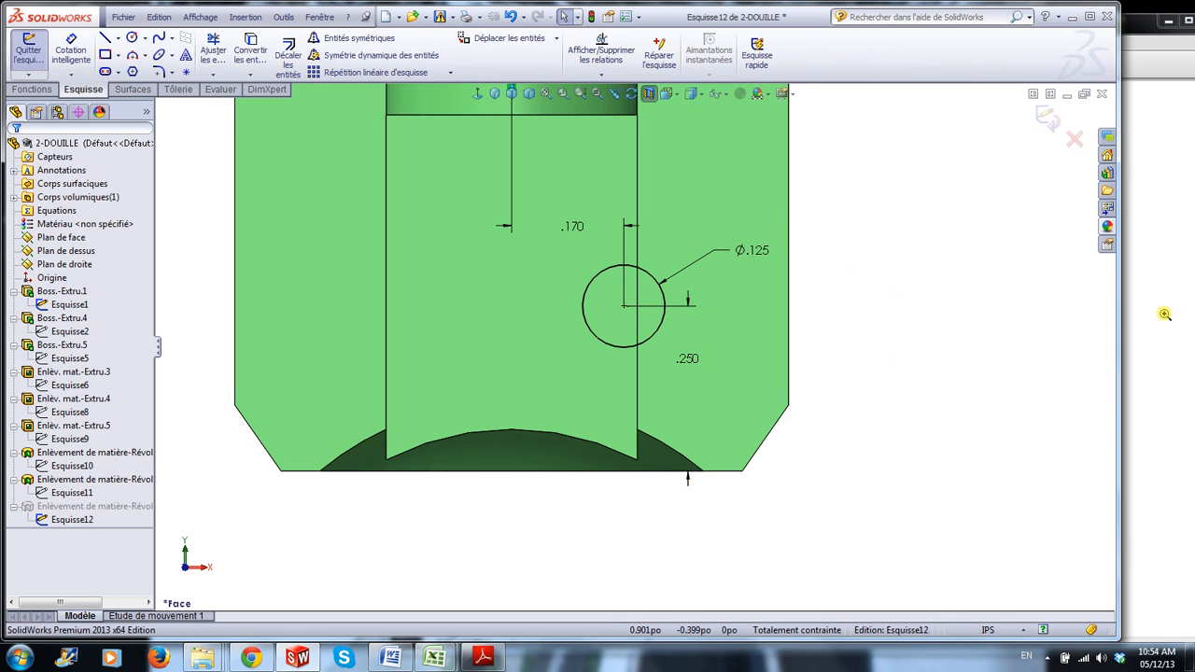
Switch to 2-DOUILLE.pdf and enlarge detail view B to examine the dimensions of the circular recess.
key(alt+Tab)
right_click(798, 282)
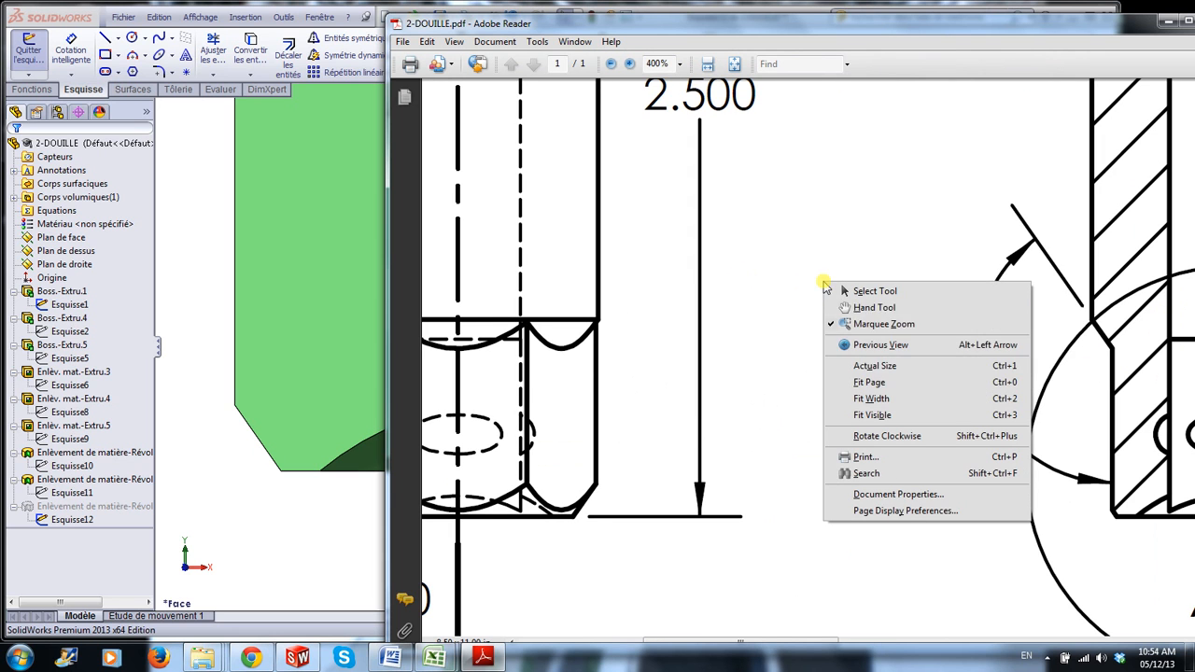
click(872, 384)
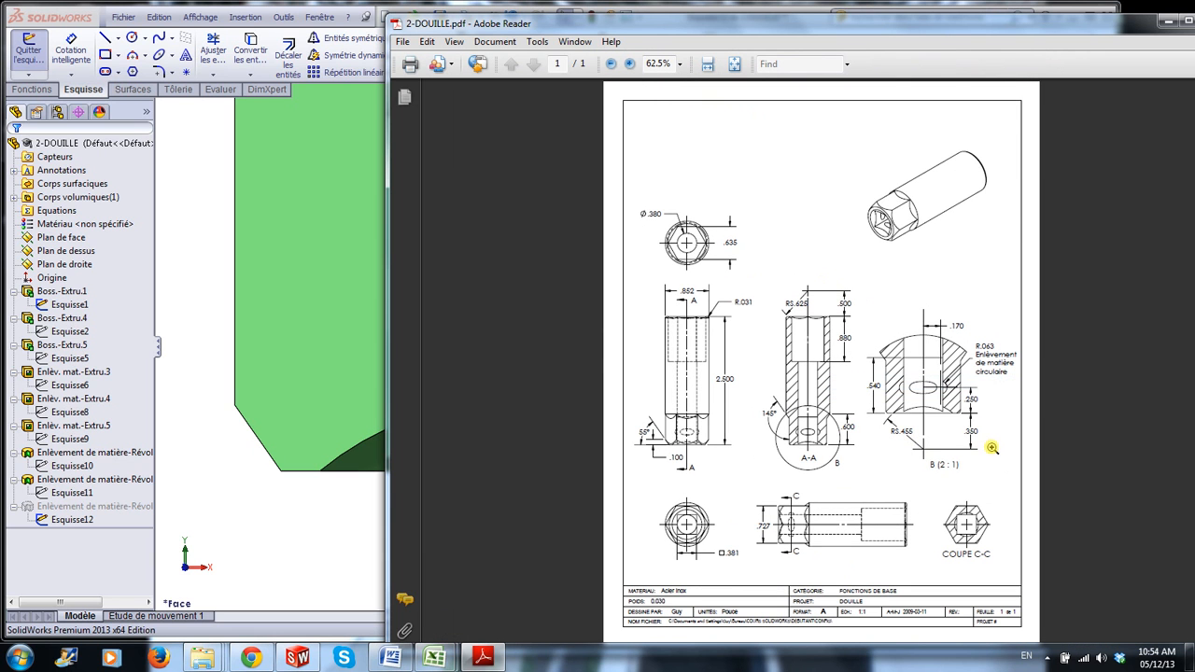
drag(745, 384, 853, 411)
right_click(670, 224)
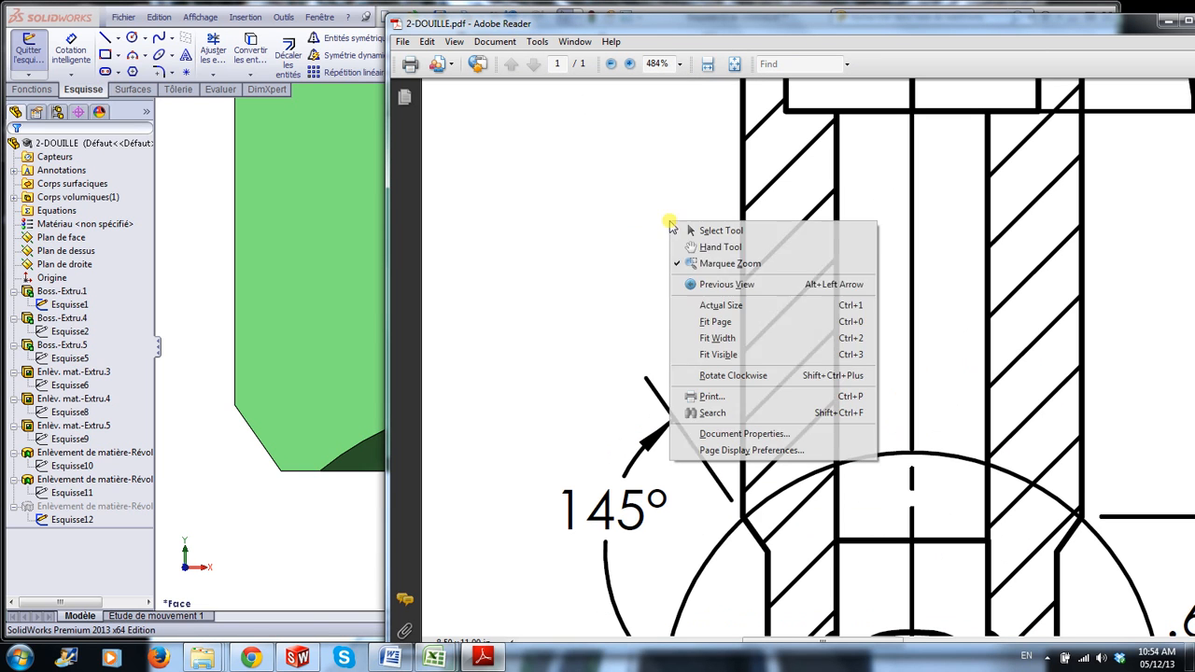
click(733, 323)
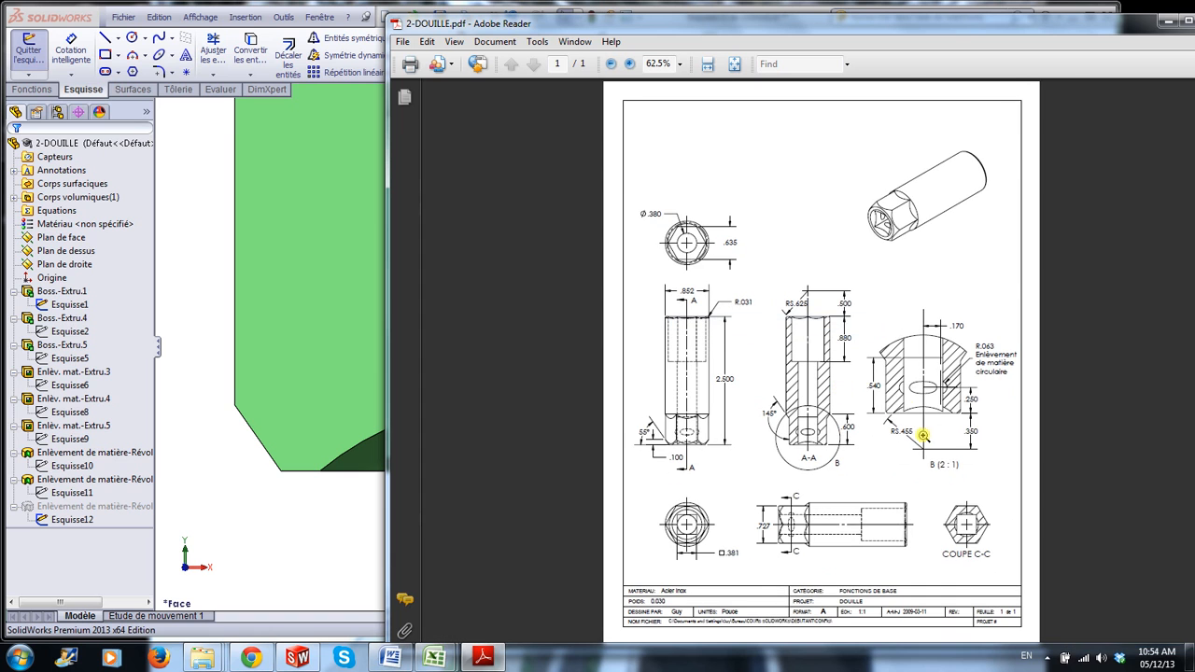
drag(894, 385, 1008, 461)
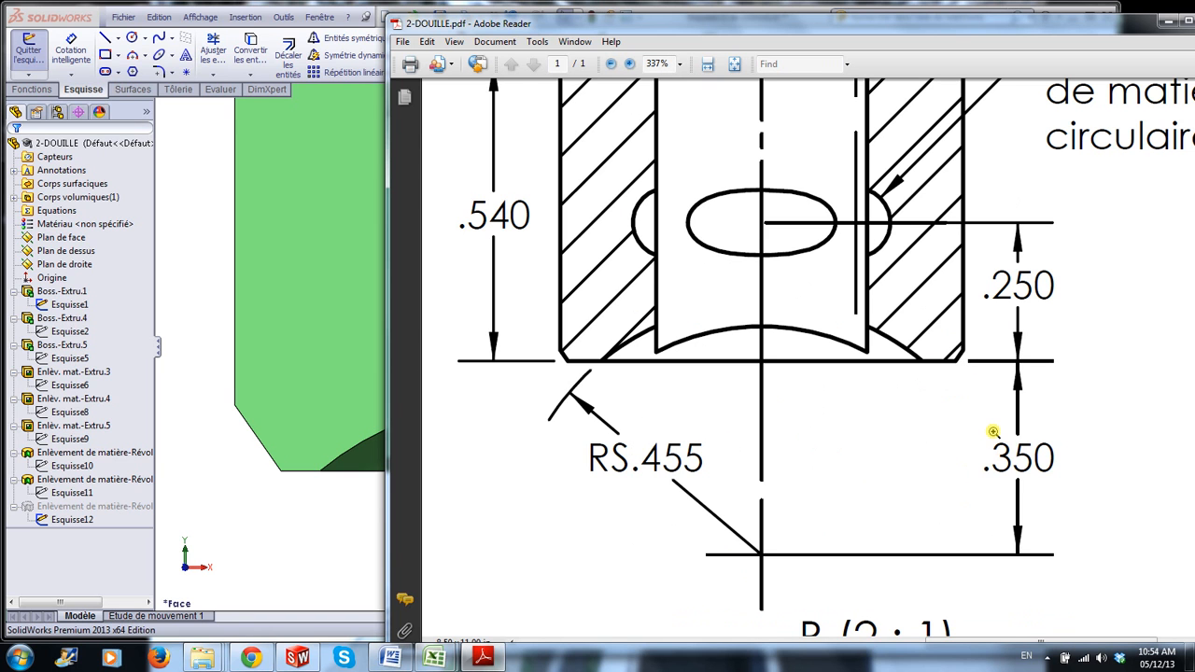
Enlarge the circular material-removal callout beside the section view and examine the recess's radius.
right_click(947, 317)
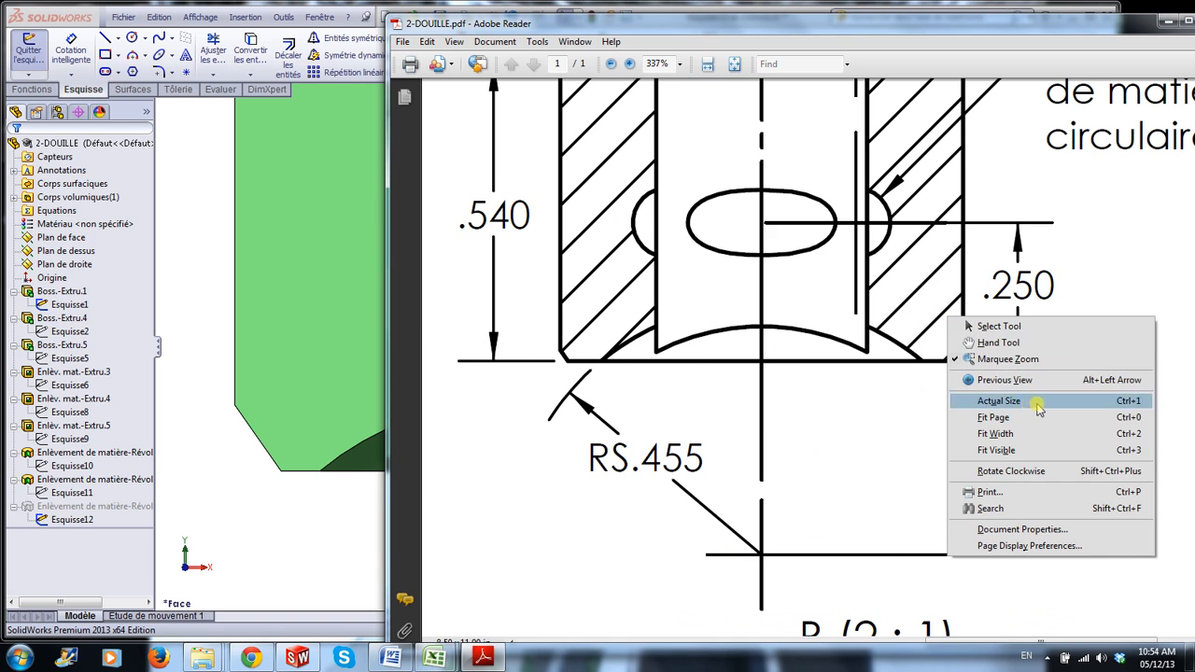
click(1179, 224)
click(1179, 224)
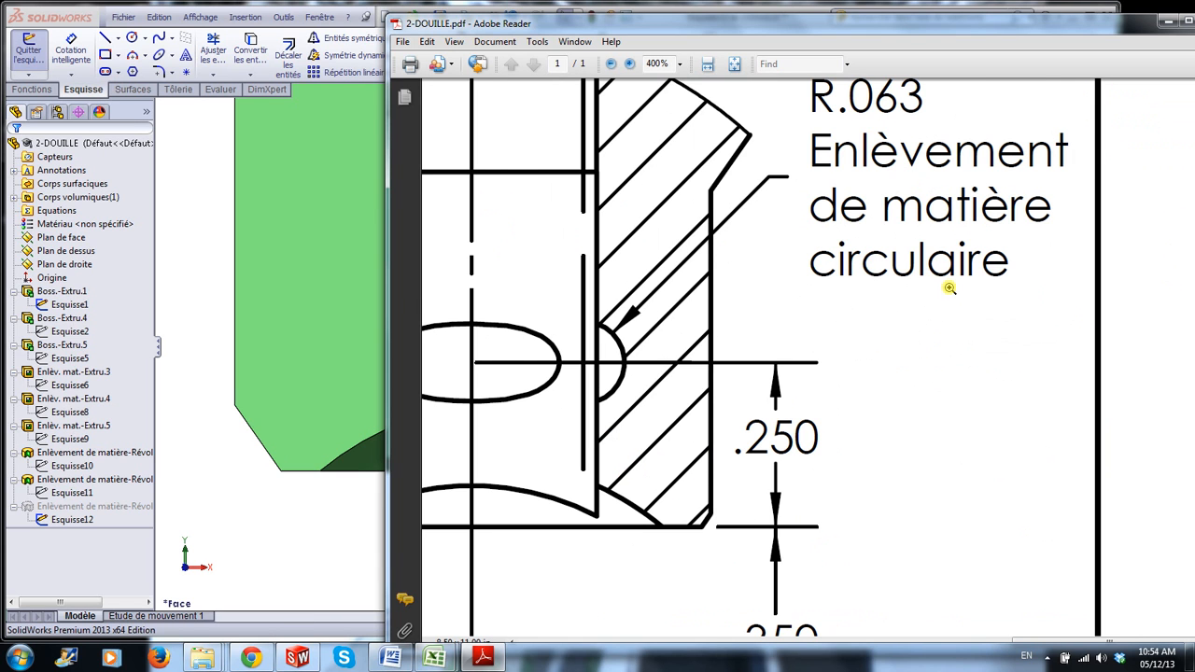
scroll(921, 413, down, 2)
scroll(922, 412, up, 3)
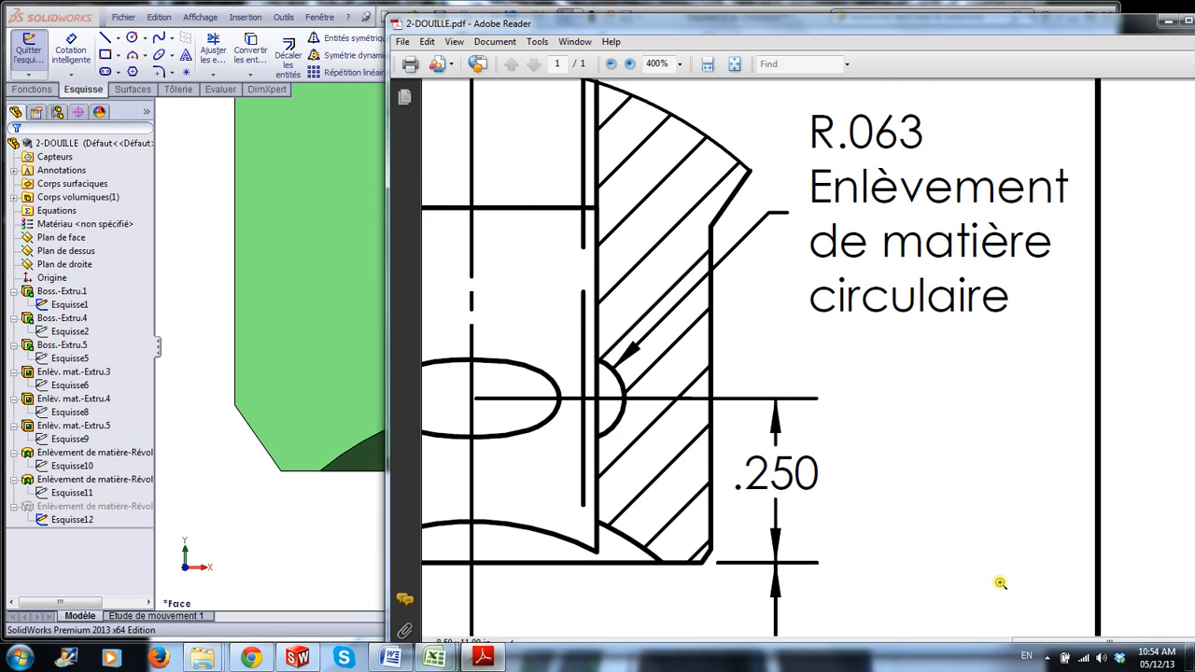
Activate the Hand Tool and examine the recess's height above the socket's lower end and its horizontal offset from the centreline.
right_click(738, 589)
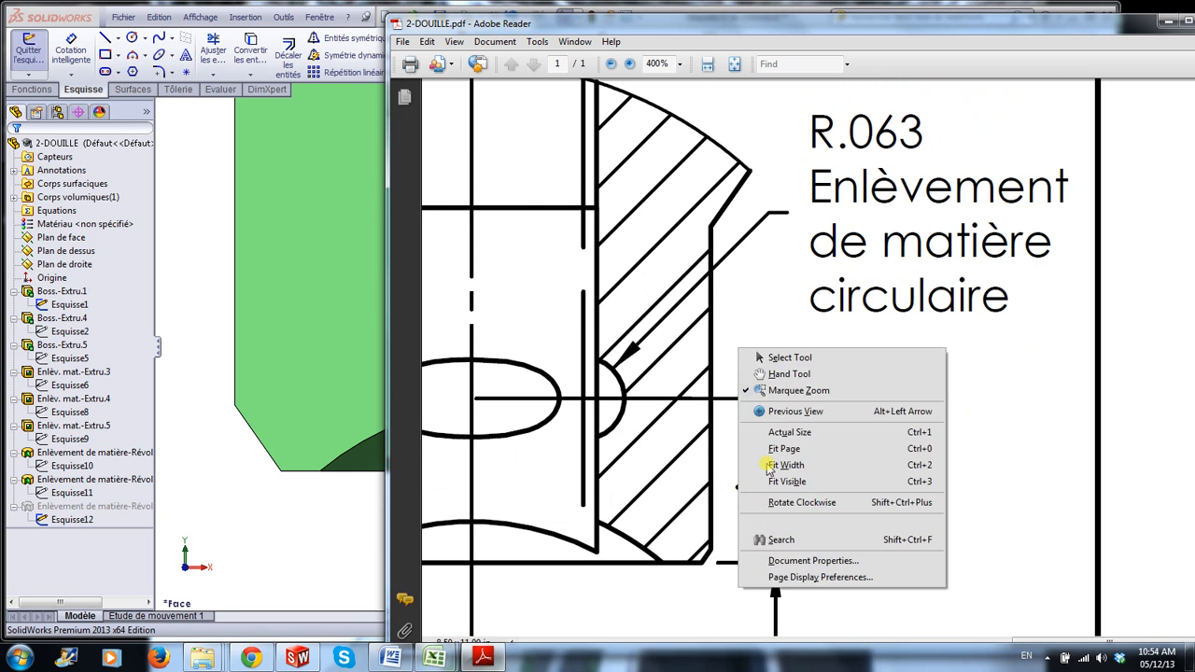
click(775, 373)
mouse_move(723, 521)
mouse_down()
mouse_move(818, 502)
mouse_move(919, 378)
mouse_move(948, 300)
mouse_up()
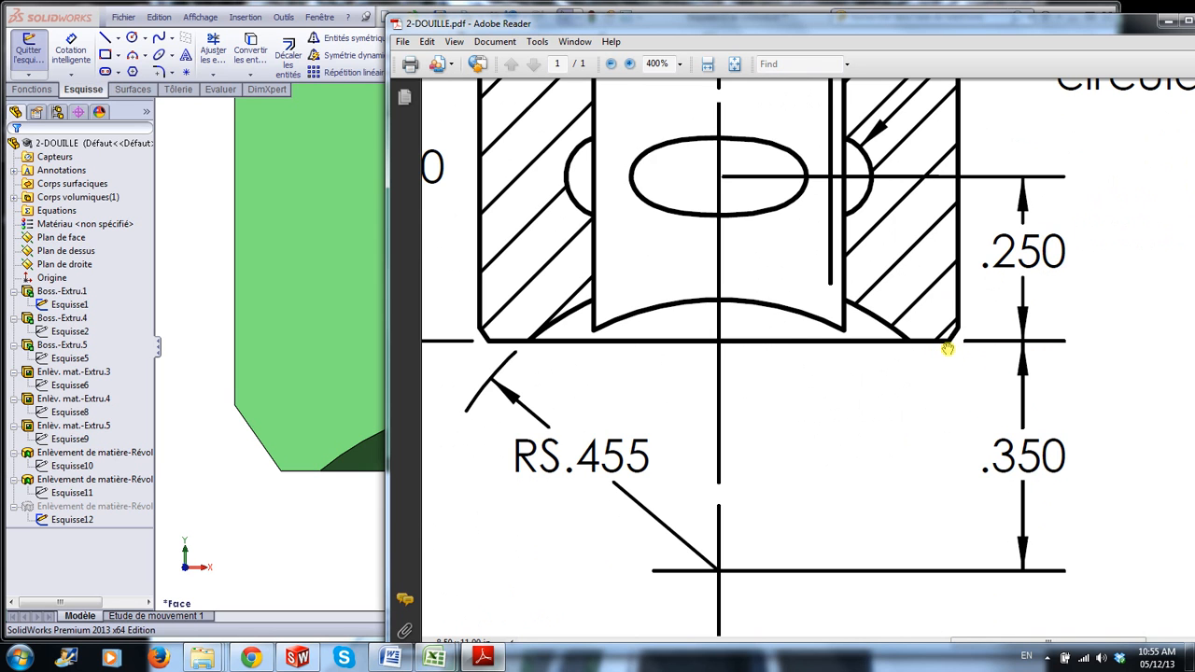
drag(1064, 157, 866, 573)
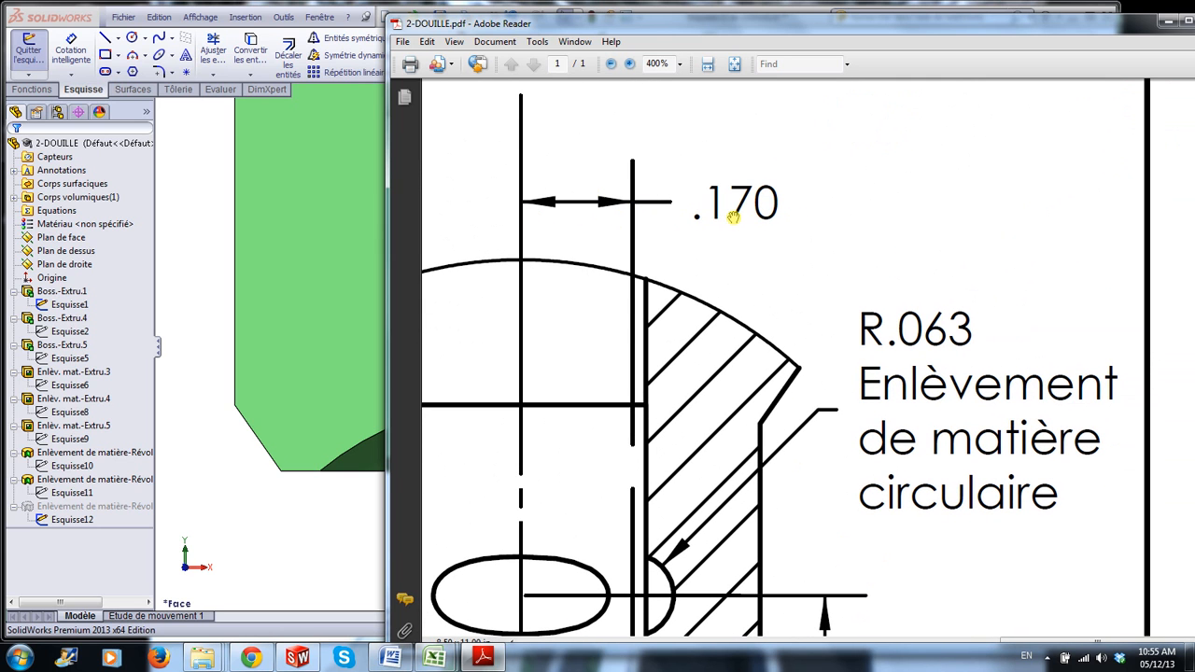
Switch back to SolidWorks, exit Esquisse12, and inspect the recesses in the sectioned socket.
click(268, 534)
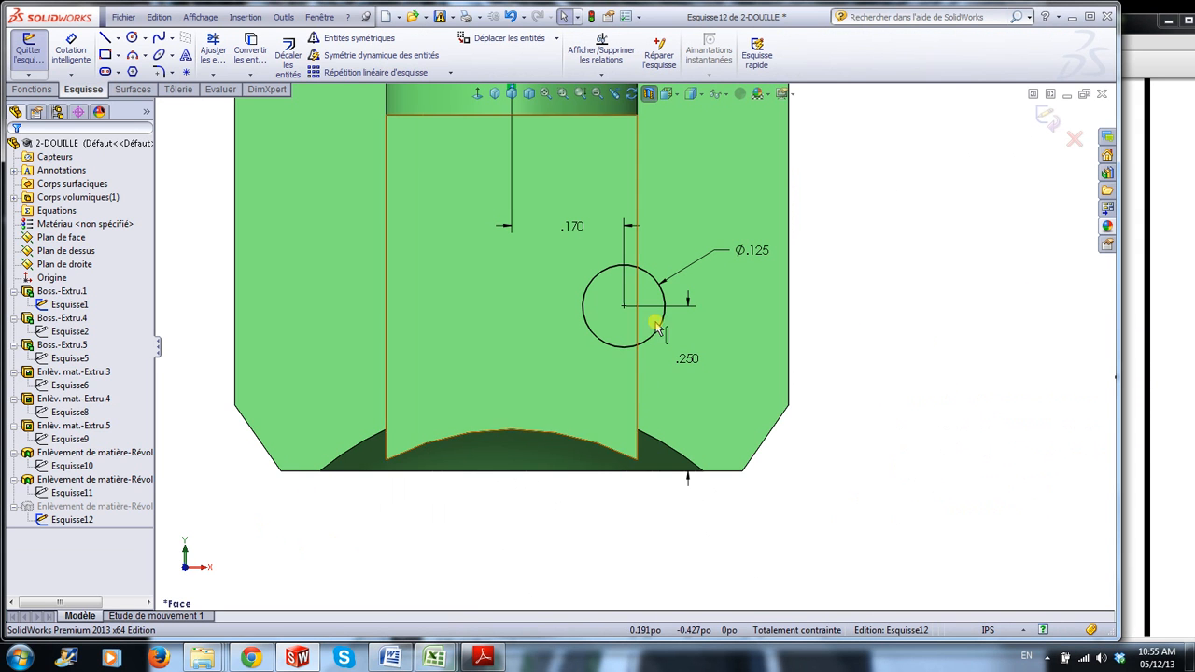
click(1047, 117)
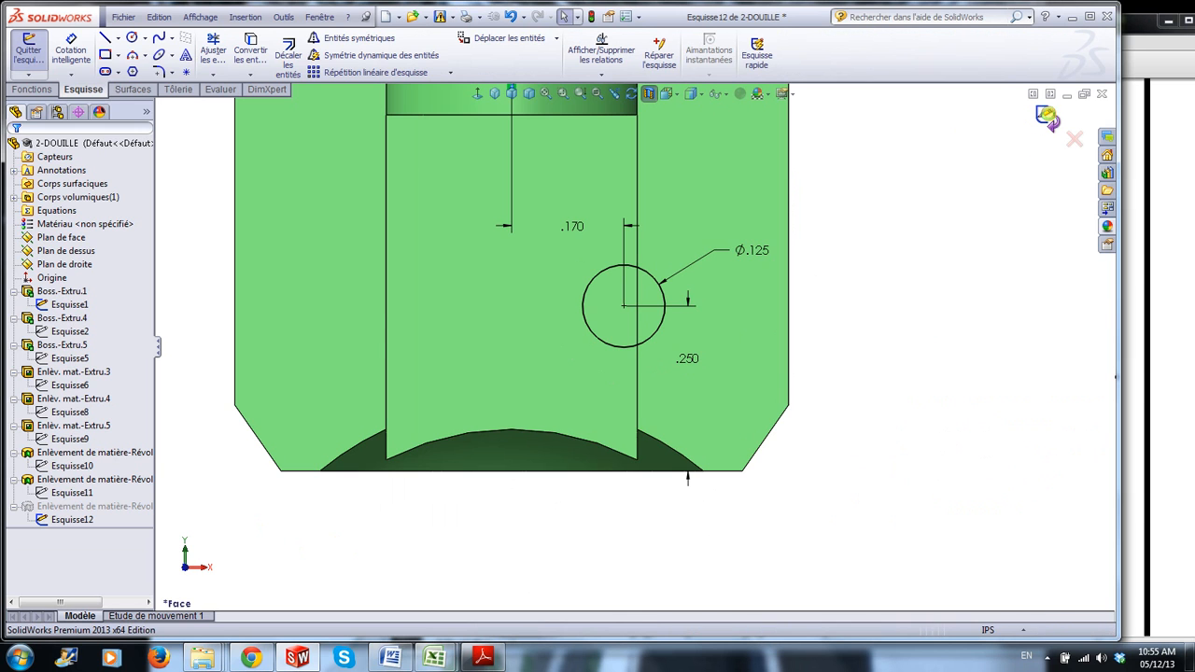
scroll(912, 442, up, 7)
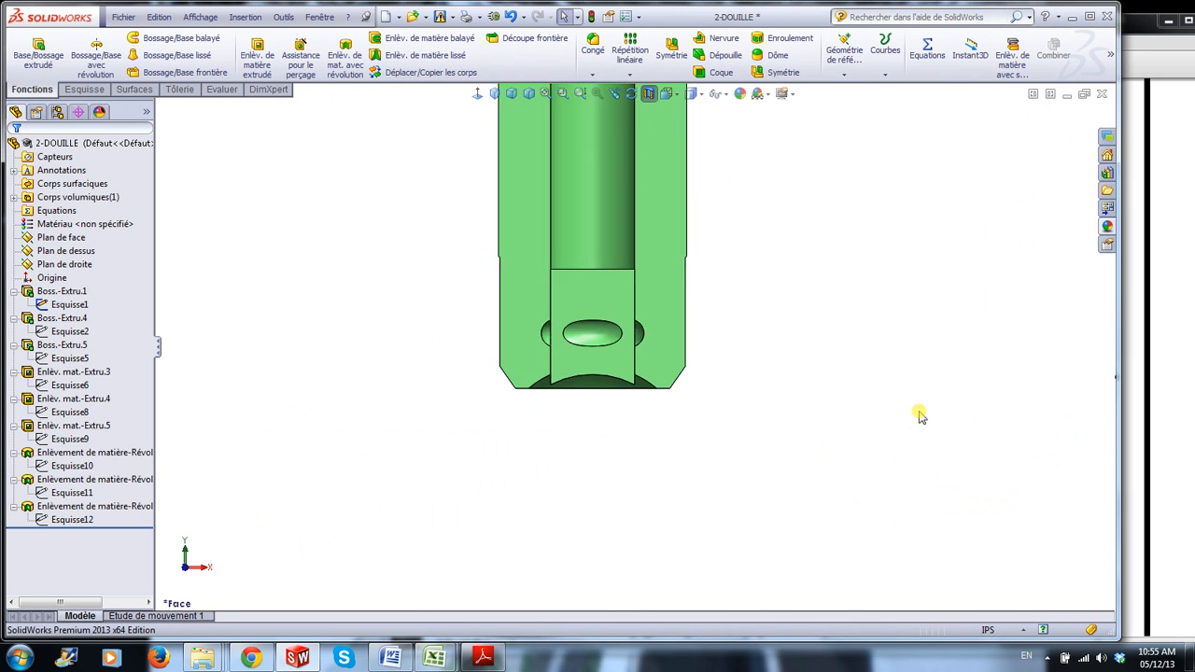
middle_drag(913, 350, 887, 413)
scroll(714, 297, up, 4)
scroll(653, 268, down, 3)
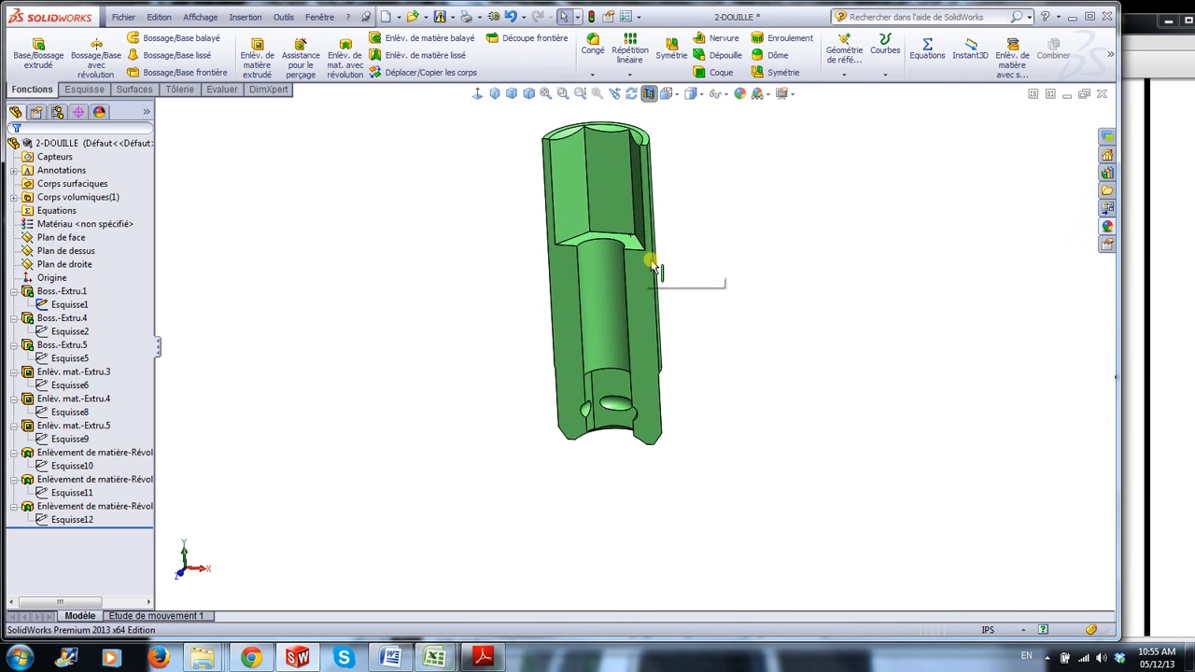
Turn off the section view and inspect the complete socket from its hexagonal opening to its faceted lower end.
click(649, 94)
scroll(680, 224, down, 4)
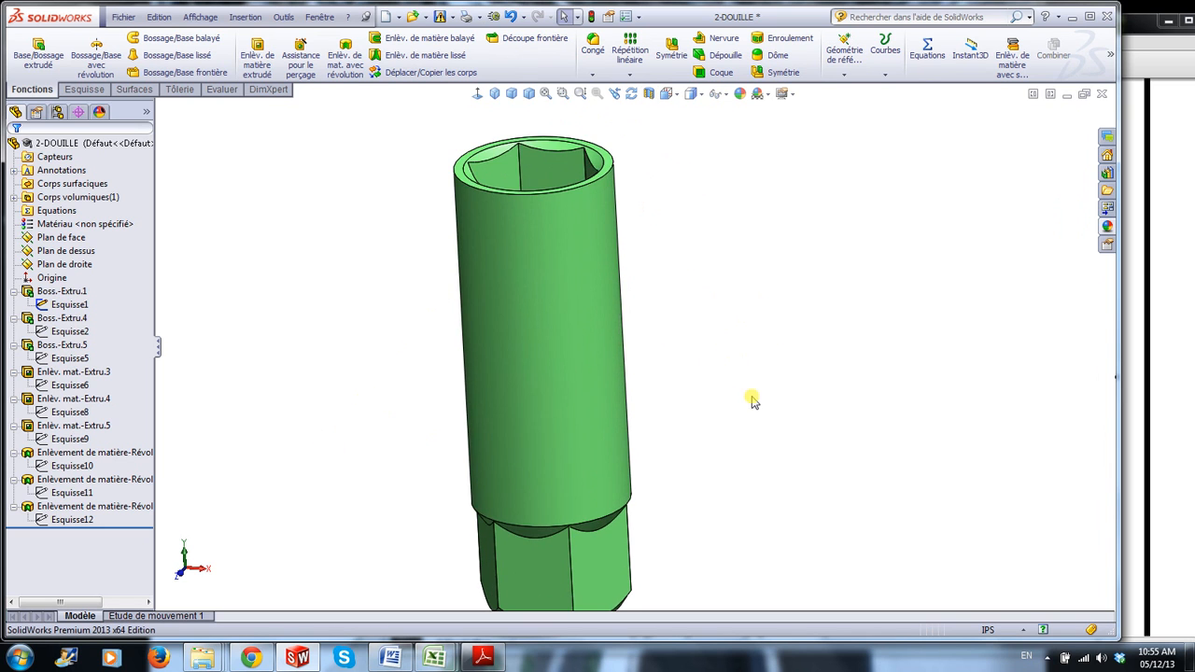
middle_drag(753, 399, 691, 492)
middle_drag(640, 533, 734, 514)
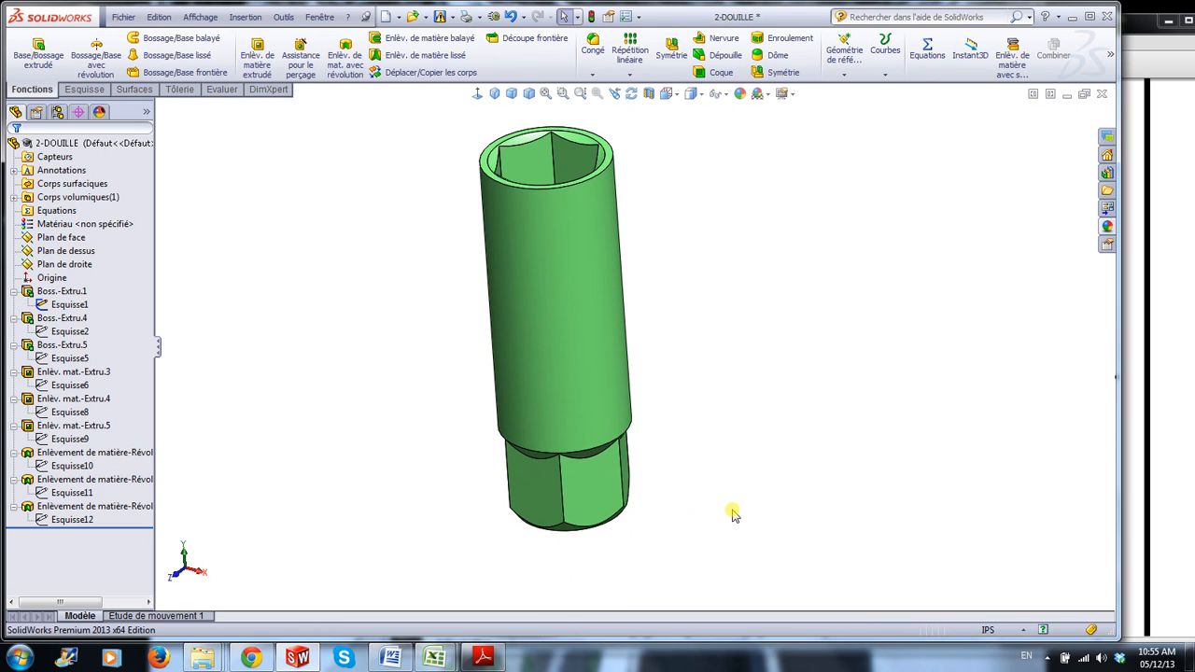